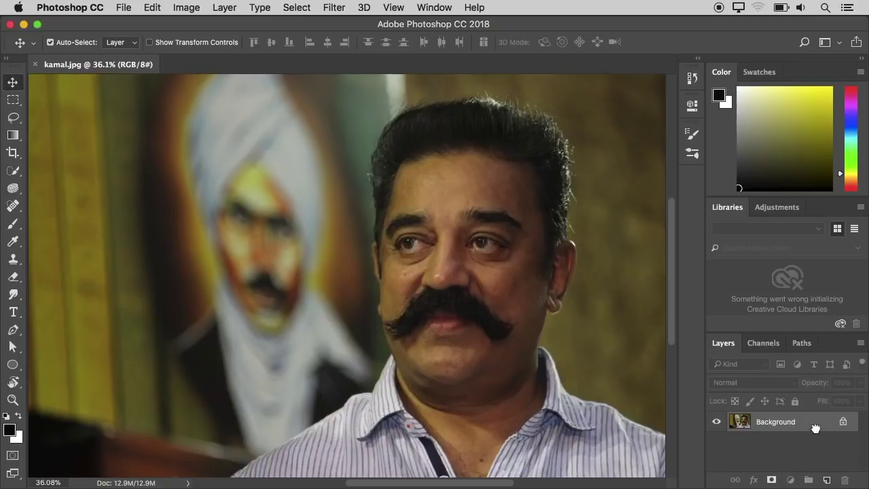
- Duplicate the Background layer, unlock the original as Layer 0, hide it, and make the copy the active layer
{"action": "left_click_drag", "start_coordinate": [814, 427], "coordinate": [823, 477]}
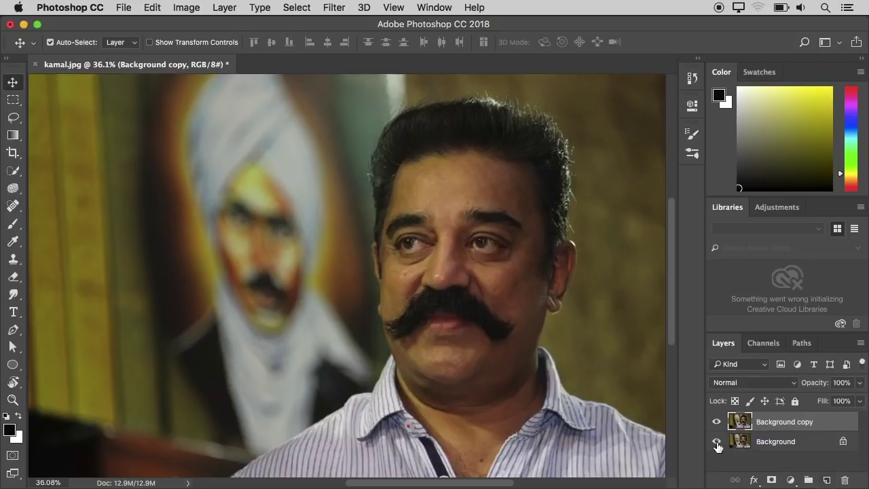
{"action": "left_click", "coordinate": [717, 443]}
{"action": "double_click", "coordinate": [776, 441]}
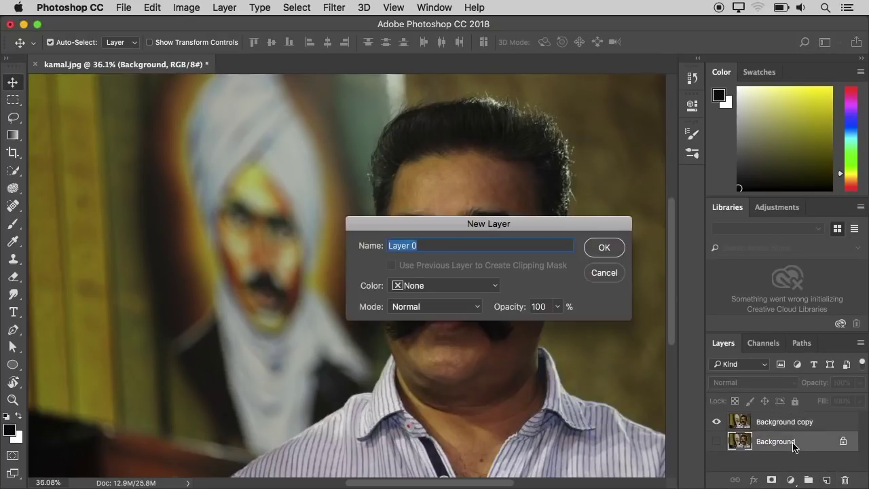
{"action": "left_click", "coordinate": [603, 247]}
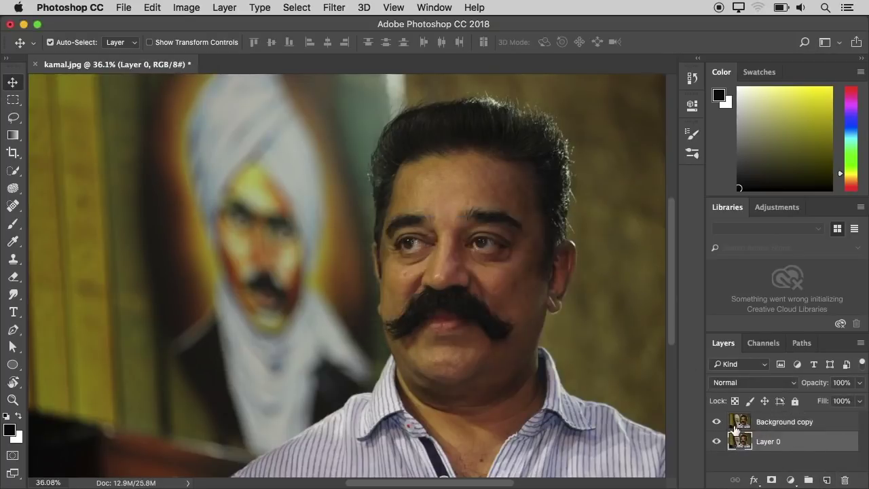
{"action": "left_click", "coordinate": [778, 423]}
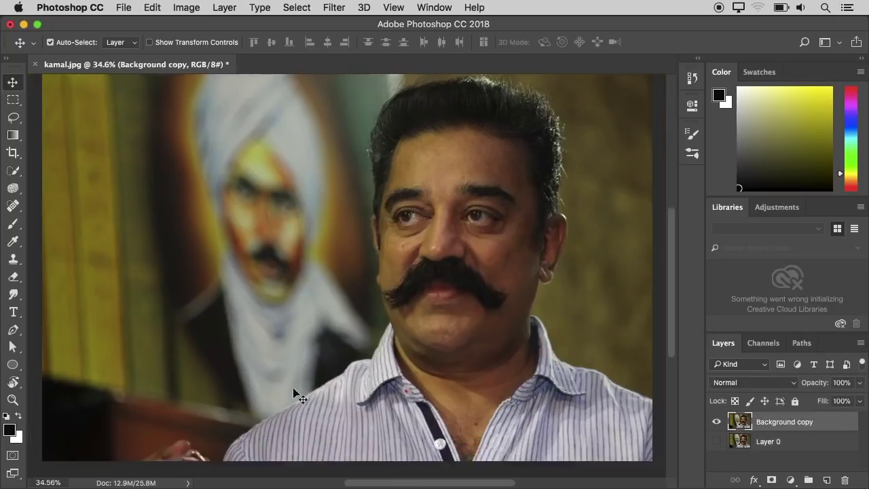
- Start a Pen tool path at the image's lower edge and trace the man's left-hand shoulder up to the collar tip
{"action": "key", "text": "p"}
{"action": "left_click", "coordinate": [224, 462]}
{"action": "left_click", "coordinate": [229, 447]}
{"action": "left_click", "coordinate": [308, 395]}
{"action": "left_click", "coordinate": [341, 374]}
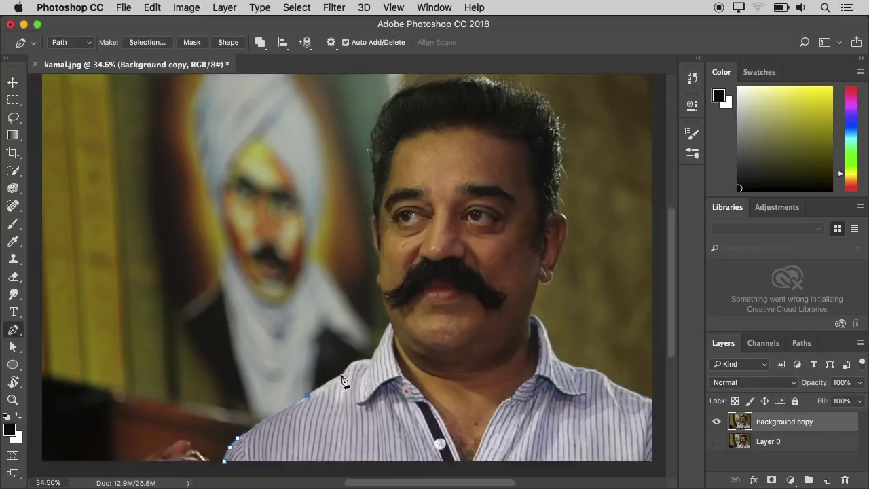
{"action": "left_click", "coordinate": [350, 365]}
{"action": "left_click", "coordinate": [358, 360]}
{"action": "left_click", "coordinate": [368, 358]}
{"action": "left_click", "coordinate": [376, 345]}
{"action": "left_click", "coordinate": [384, 334]}
{"action": "left_click", "coordinate": [390, 324]}
- Continue the path from the collar along the jaw and cheek to the top of the left-hand ear
{"action": "key", "text": "super+1"}
{"action": "scroll", "coordinate": [358, 368], "scroll_direction": "down", "scroll_amount": 1}
{"action": "left_click", "coordinate": [470, 387]}
{"action": "left_click", "coordinate": [462, 367]}
{"action": "left_click", "coordinate": [454, 344]}
{"action": "left_click", "coordinate": [448, 319]}
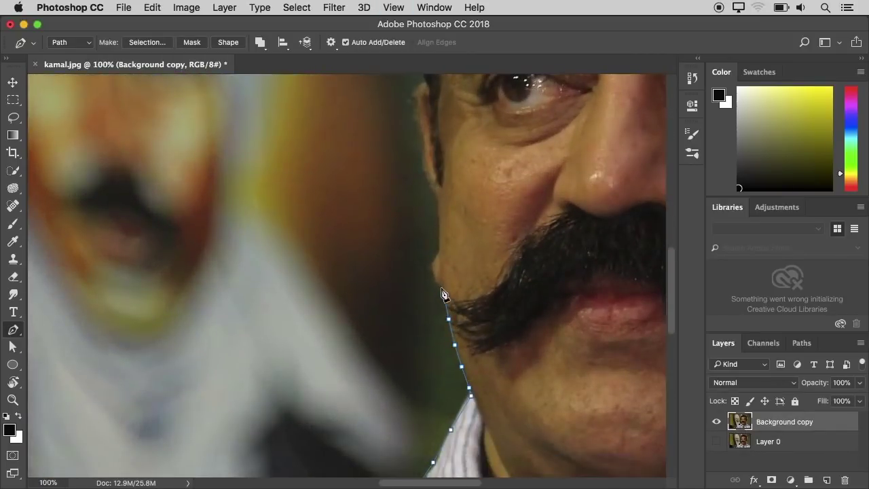
{"action": "left_click", "coordinate": [440, 249]}
{"action": "scroll", "coordinate": [442, 265], "scroll_direction": "up", "scroll_amount": 3}
{"action": "left_click", "coordinate": [442, 293]}
{"action": "left_click", "coordinate": [441, 270]}
{"action": "left_click", "coordinate": [436, 259]}
{"action": "scroll", "coordinate": [448, 302], "scroll_direction": "up", "scroll_amount": 4}
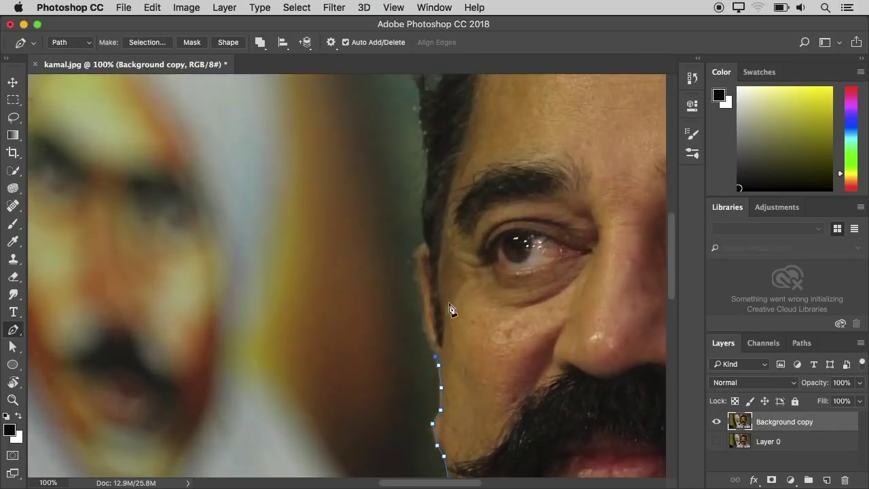
{"action": "scroll", "coordinate": [425, 303], "scroll_direction": "up", "scroll_amount": 3}
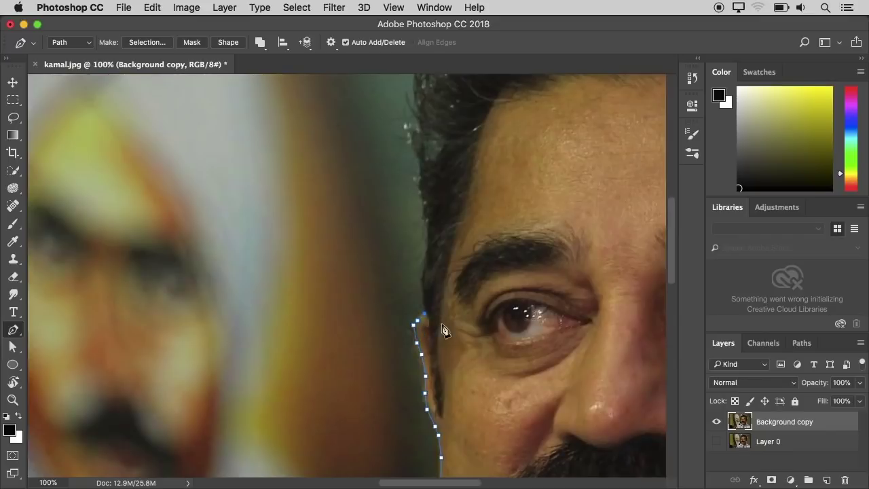
- Extend the path from the left-hand ear up along the temple and the side of the hair
{"action": "scroll", "coordinate": [448, 326], "scroll_direction": "right", "scroll_amount": 3}
{"action": "left_click", "coordinate": [326, 319]}
{"action": "left_click", "coordinate": [327, 303]}
{"action": "left_click", "coordinate": [330, 267]}
{"action": "left_click", "coordinate": [326, 233]}
{"action": "left_click", "coordinate": [323, 202]}
{"action": "scroll", "coordinate": [336, 234], "scroll_direction": "up", "scroll_amount": 3}
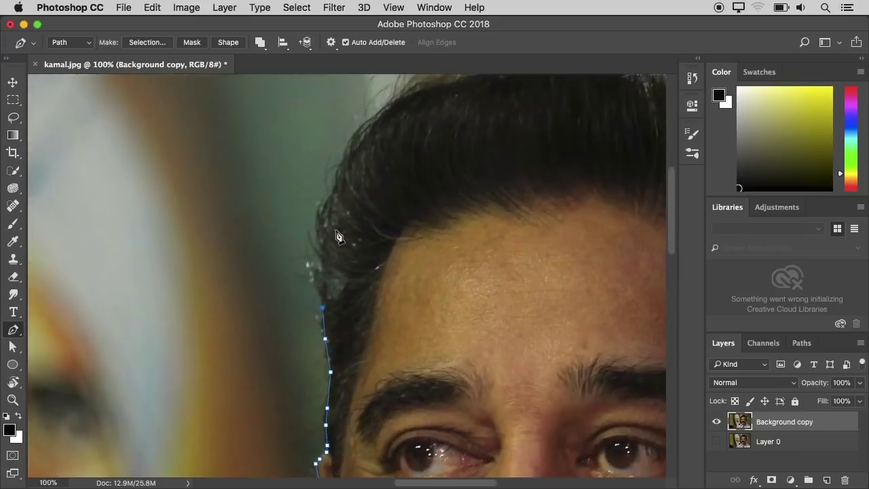
{"action": "left_click", "coordinate": [322, 293]}
{"action": "left_click", "coordinate": [318, 271]}
{"action": "key", "text": "super+minus"}
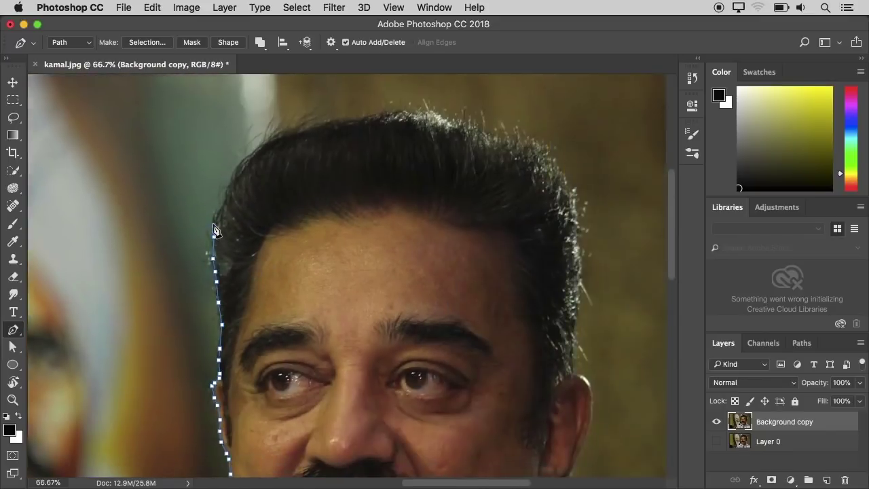
- Trace the path over the top of the hair to its upper right corner
{"action": "left_click", "coordinate": [224, 202]}
{"action": "left_click", "coordinate": [231, 179]}
{"action": "left_click", "coordinate": [265, 144]}
{"action": "left_click", "coordinate": [336, 123]}
{"action": "left_click", "coordinate": [379, 121]}
{"action": "left_click", "coordinate": [443, 120]}
{"action": "left_click", "coordinate": [503, 141]}
{"action": "left_click", "coordinate": [552, 167]}
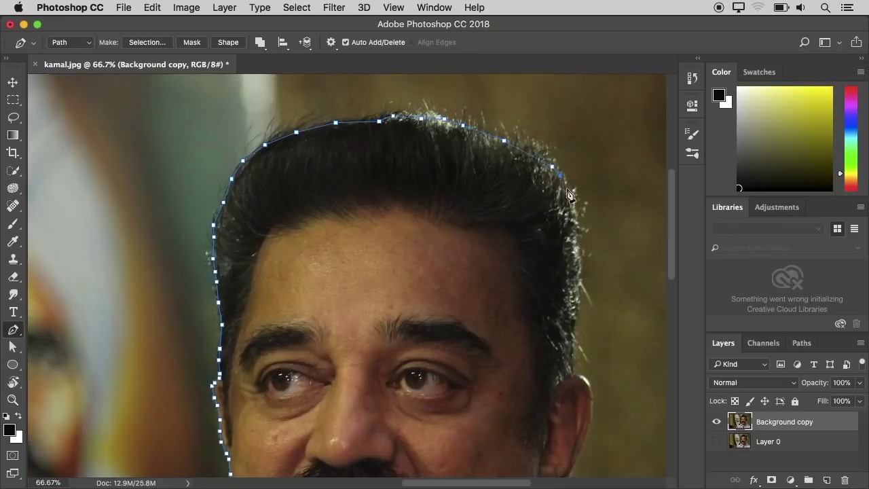
- Bring the path down the right side of the hair to just above the ear
{"action": "scroll", "coordinate": [569, 245], "scroll_direction": "down", "scroll_amount": 3}
{"action": "left_click", "coordinate": [576, 167]}
{"action": "left_click", "coordinate": [574, 181]}
{"action": "left_click", "coordinate": [571, 198]}
{"action": "left_click", "coordinate": [572, 218]}
{"action": "left_click", "coordinate": [569, 252]}
{"action": "key", "text": "super+plus"}
{"action": "scroll", "coordinate": [588, 285], "scroll_direction": "right", "scroll_amount": 3}
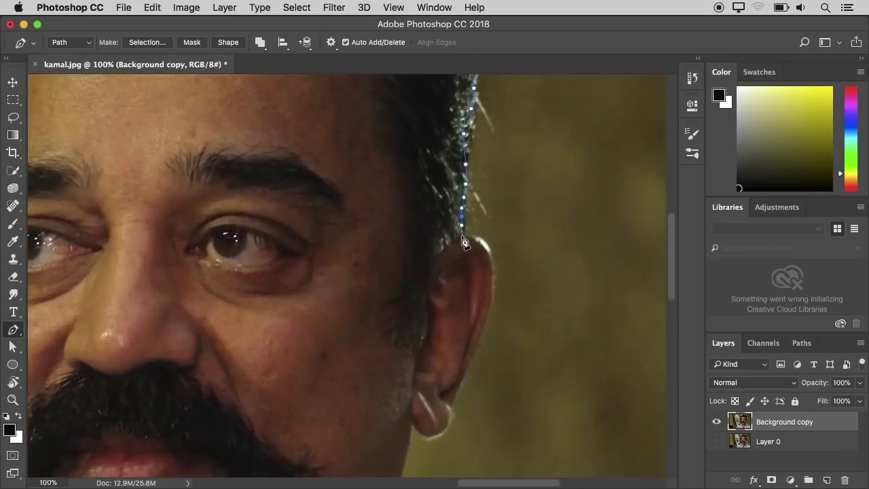
- Trace the path around the outer edge of the right-hand ear down to the earlobe
{"action": "left_click", "coordinate": [461, 235]}
{"action": "left_click", "coordinate": [484, 240]}
{"action": "left_click", "coordinate": [491, 259]}
{"action": "left_click", "coordinate": [494, 278]}
{"action": "left_click", "coordinate": [495, 290]}
{"action": "scroll", "coordinate": [495, 290], "scroll_direction": "down", "scroll_amount": 3}
{"action": "left_click", "coordinate": [488, 258]}
{"action": "left_click_drag", "start_coordinate": [484, 273], "coordinate": [480, 280]}
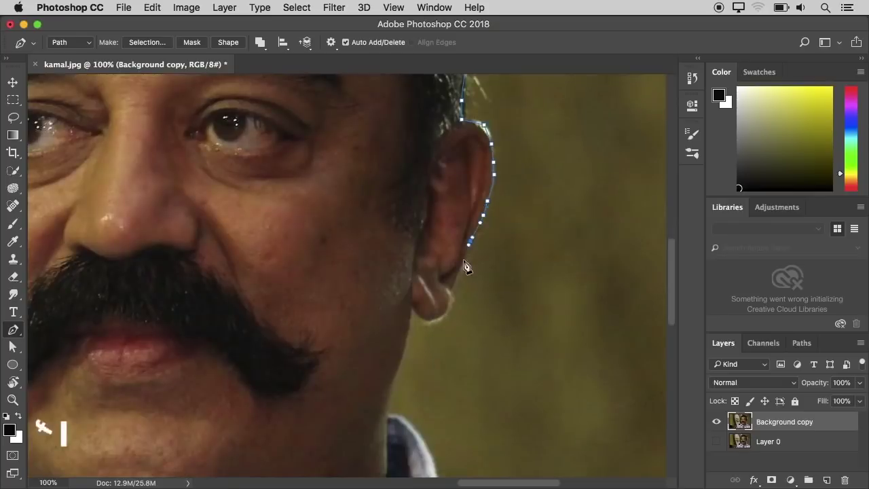
{"action": "left_click", "coordinate": [464, 259]}
{"action": "left_click", "coordinate": [461, 271]}
{"action": "left_click", "coordinate": [457, 281]}
{"action": "left_click", "coordinate": [454, 286]}
{"action": "scroll", "coordinate": [453, 288], "scroll_direction": "down", "scroll_amount": 3}
{"action": "left_click", "coordinate": [452, 247]}
{"action": "left_click", "coordinate": [449, 254]}
{"action": "left_click", "coordinate": [444, 262]}
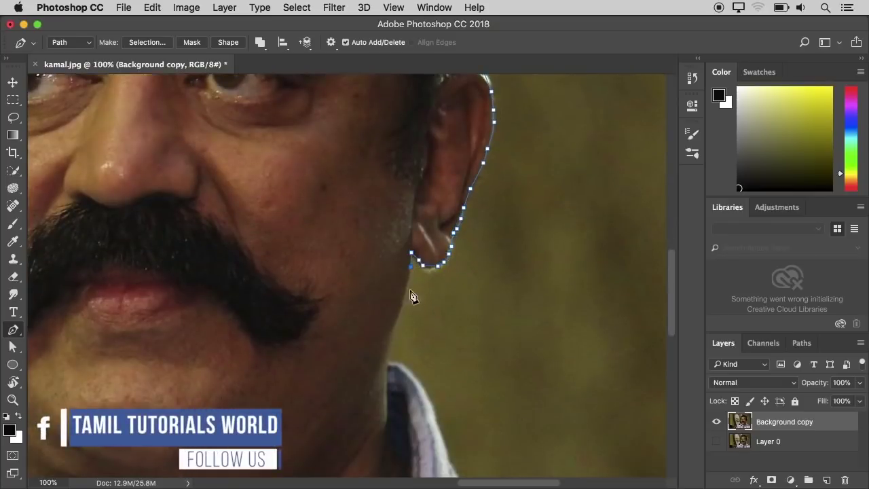
- Continue the path from the earlobe down the neck and along the outer edge of the shirt collar
{"action": "left_click", "coordinate": [408, 291]}
{"action": "scroll", "coordinate": [408, 292], "scroll_direction": "down", "scroll_amount": 1}
{"action": "left_click", "coordinate": [397, 288]}
{"action": "scroll", "coordinate": [394, 272], "scroll_direction": "down", "scroll_amount": 3}
{"action": "left_click", "coordinate": [408, 277]}
{"action": "left_click", "coordinate": [418, 290]}
{"action": "left_click", "coordinate": [432, 324]}
{"action": "left_click", "coordinate": [443, 355]}
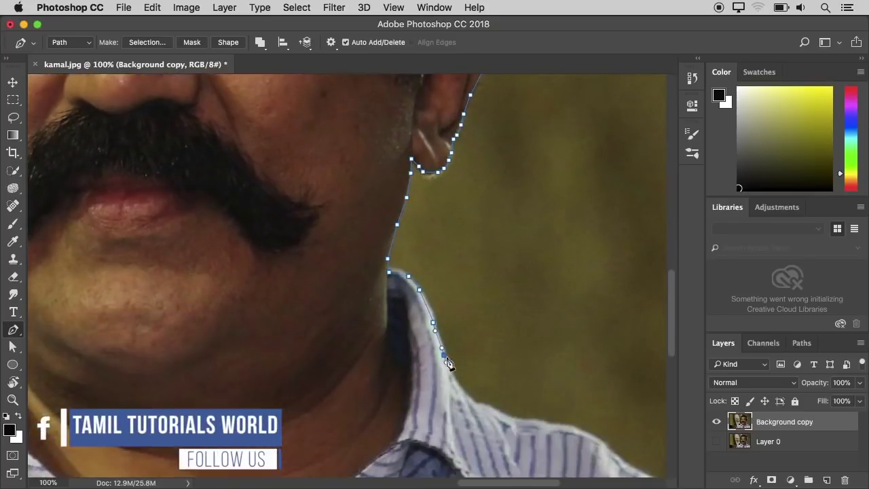
- Trace the path along the right-hand shoulder to the image's right edge
{"action": "key", "text": "super+minus"}
{"action": "scroll", "coordinate": [440, 357], "scroll_direction": "down", "scroll_amount": 1}
{"action": "left_click", "coordinate": [423, 263]}
{"action": "left_click_drag", "start_coordinate": [439, 274], "coordinate": [442, 275]}
{"action": "left_click", "coordinate": [558, 326]}
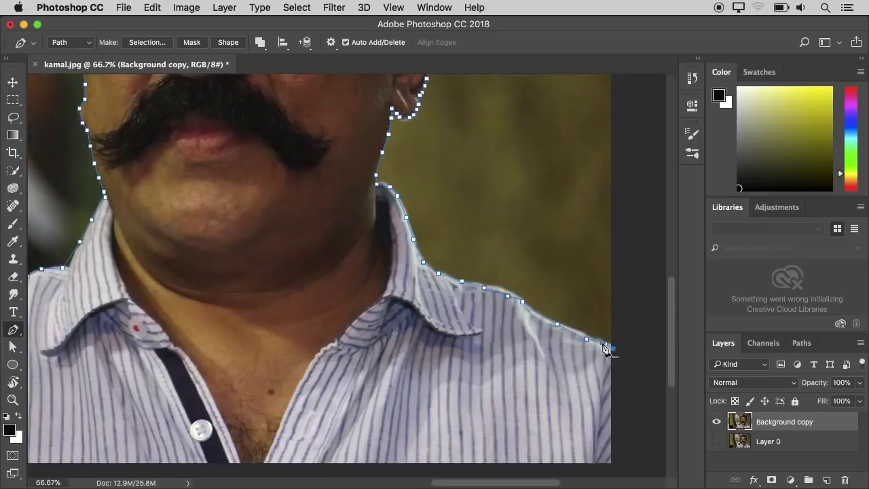
- Run the path outside the canvas beneath the shirt and close it at the starting point on the left-hand shoulder
{"action": "key", "text": "super+minus"}
{"action": "scroll", "coordinate": [537, 394], "scroll_direction": "up", "scroll_amount": 4}
{"action": "scroll", "coordinate": [475, 387], "scroll_direction": "left", "scroll_amount": 5}
{"action": "key", "text": "super+minus"}
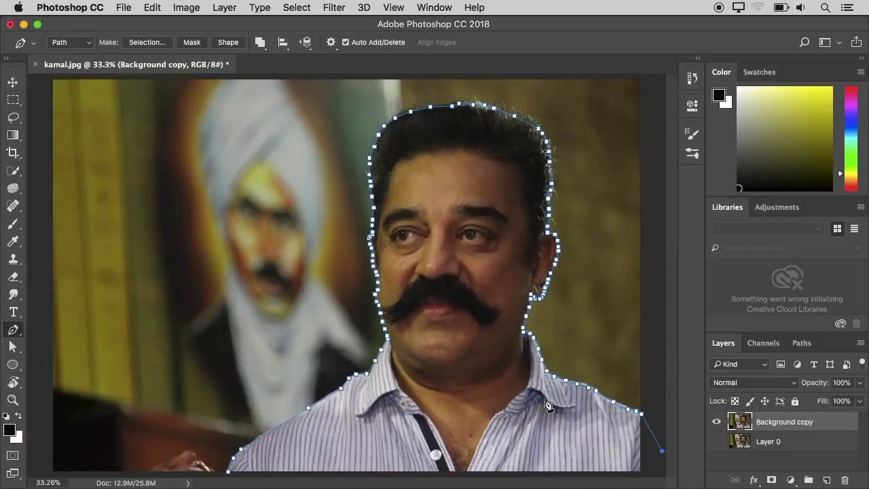
{"action": "left_click", "coordinate": [646, 474]}
{"action": "key", "text": "super+plus"}
{"action": "scroll", "coordinate": [516, 415], "scroll_direction": "down", "scroll_amount": 3}
{"action": "left_click", "coordinate": [475, 404]}
{"action": "left_click", "coordinate": [368, 404]}
{"action": "left_click", "coordinate": [290, 395]}
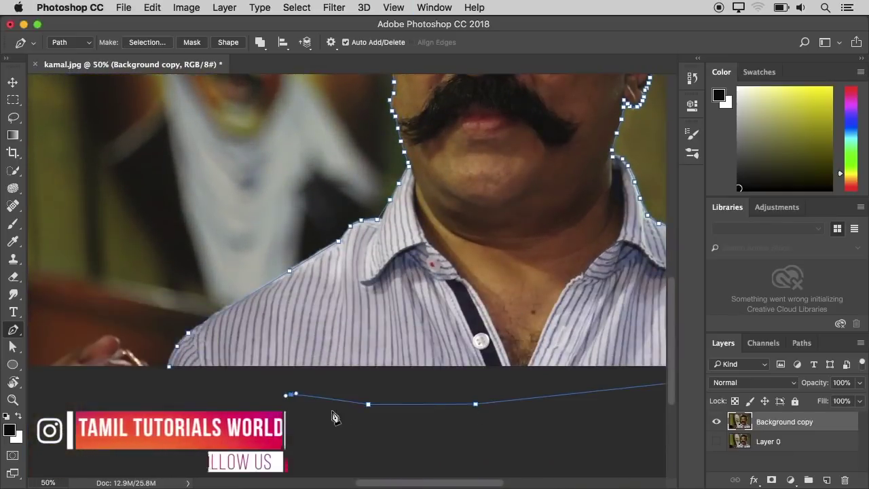
{"action": "mouse_move", "coordinate": [342, 426]}
{"action": "left_mouse_down"}
{"action": "mouse_move", "coordinate": [302, 431]}
{"action": "mouse_move", "coordinate": [328, 435]}
{"action": "left_mouse_up"}
{"action": "left_click", "coordinate": [150, 402]}
{"action": "left_click", "coordinate": [147, 386]}
{"action": "left_click", "coordinate": [155, 374]}
{"action": "key", "text": "super+0"}
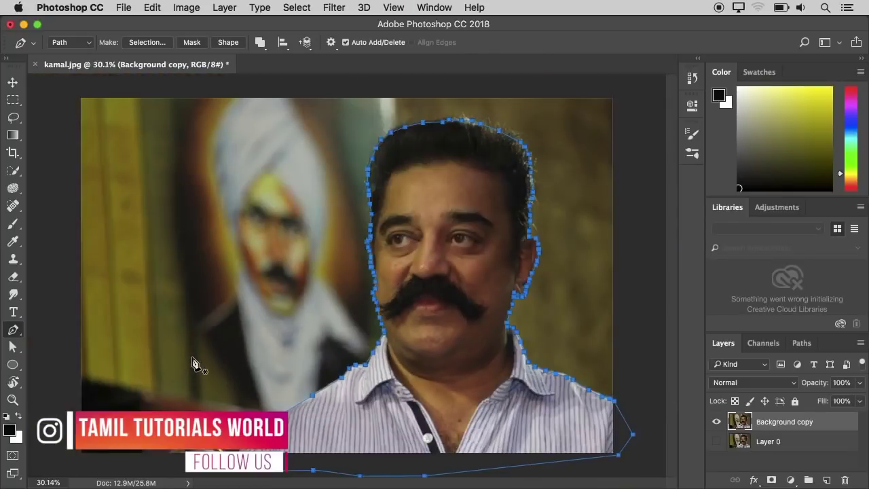
- Convert the closed path into a selection and feather it by 1.5 pixels
{"action": "key", "text": "super+Return"}
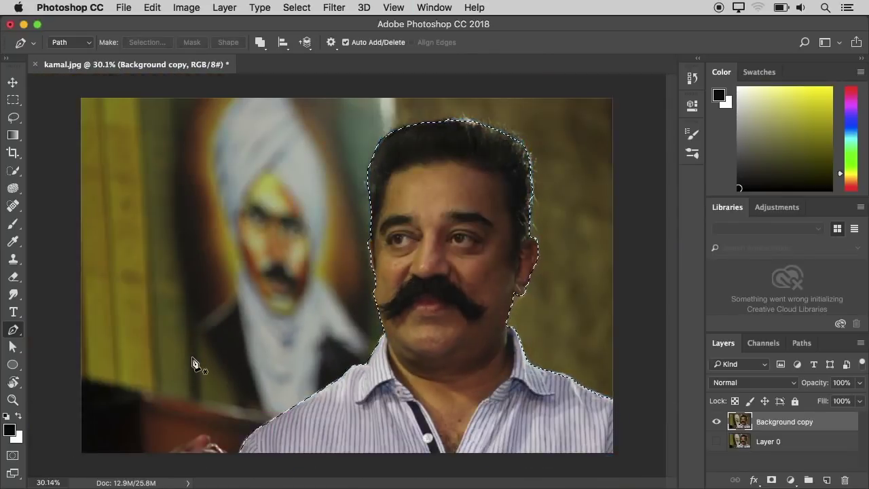
{"action": "key", "text": "shift+F6"}
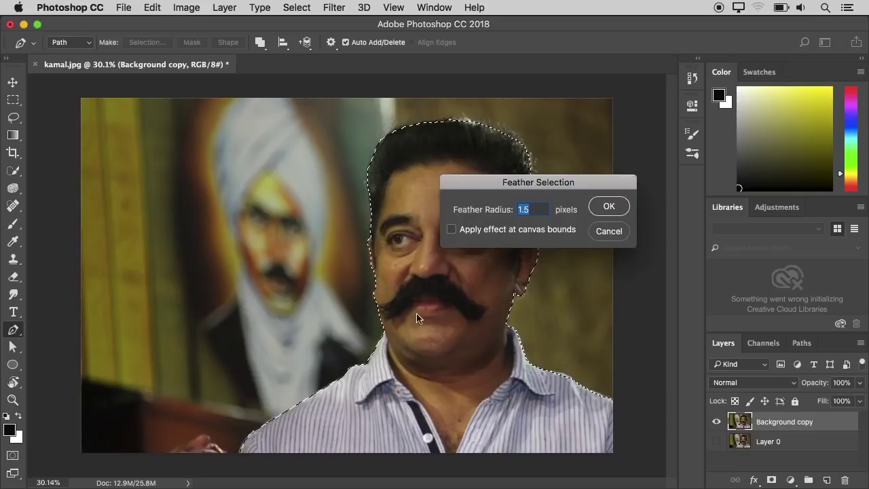
{"action": "left_click_drag", "start_coordinate": [514, 187], "coordinate": [488, 189]}
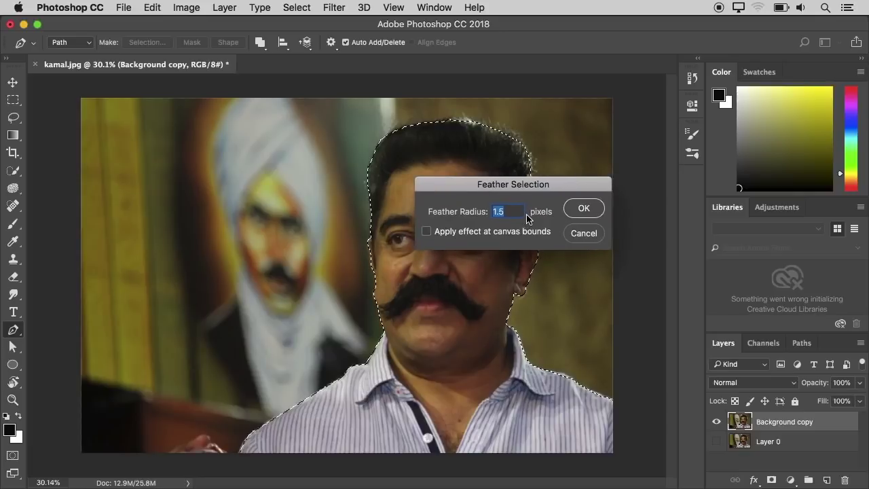
{"action": "left_click", "coordinate": [582, 209]}
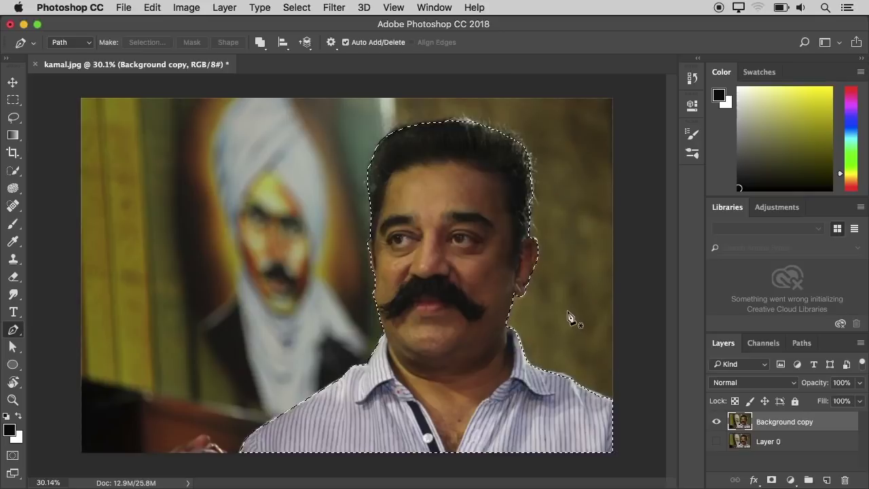
- Copy the selected man to a new layer, hide Background copy, and move the cutout left to the middle of the canvas
{"action": "key", "text": "super+j"}
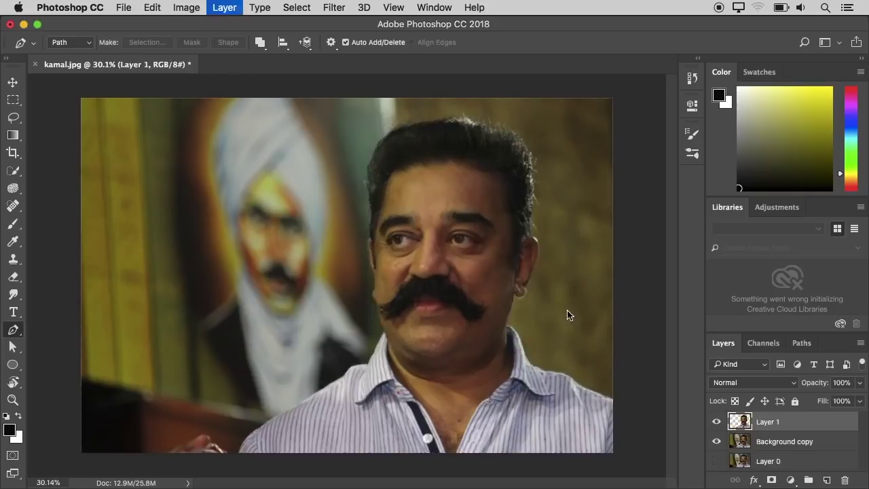
{"action": "left_click", "coordinate": [716, 441]}
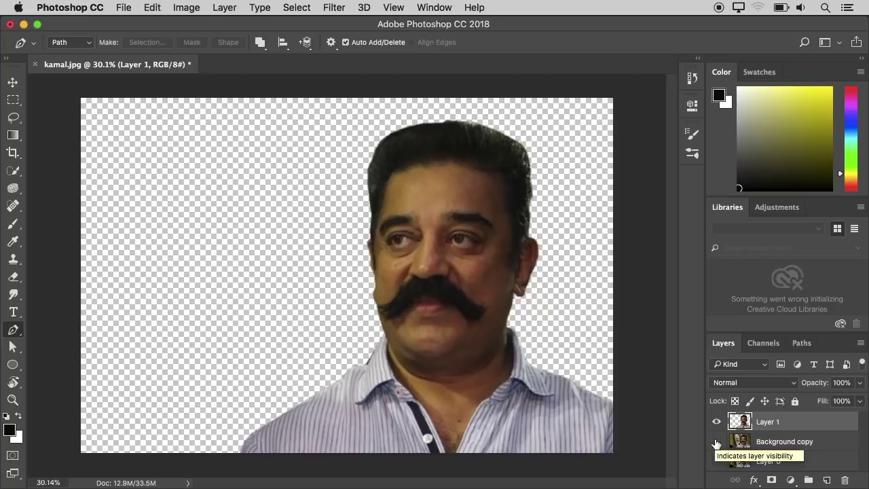
{"action": "key", "text": "v"}
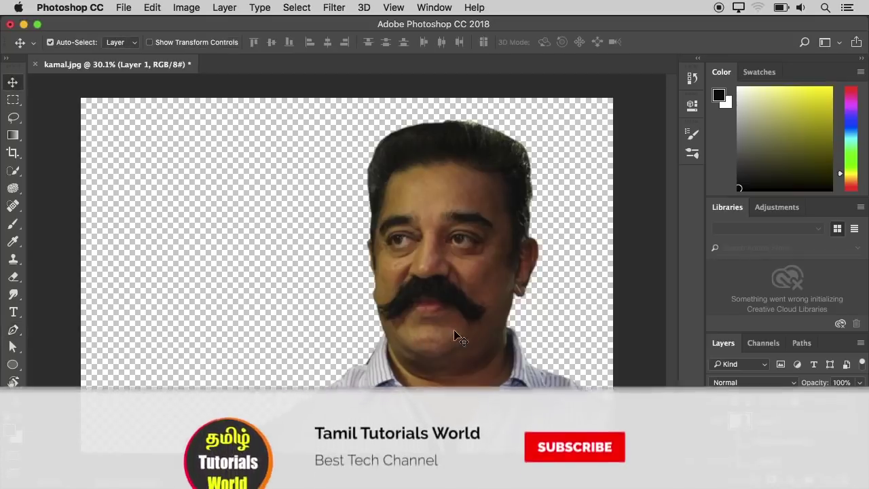
{"action": "left_click_drag", "start_coordinate": [442, 328], "coordinate": [362, 347]}
- Add an empty layer directly beneath the cutout and fill it with a neutral medium grey
{"action": "left_click", "coordinate": [784, 442]}
{"action": "left_click", "coordinate": [826, 480]}
{"action": "left_click", "coordinate": [10, 429]}
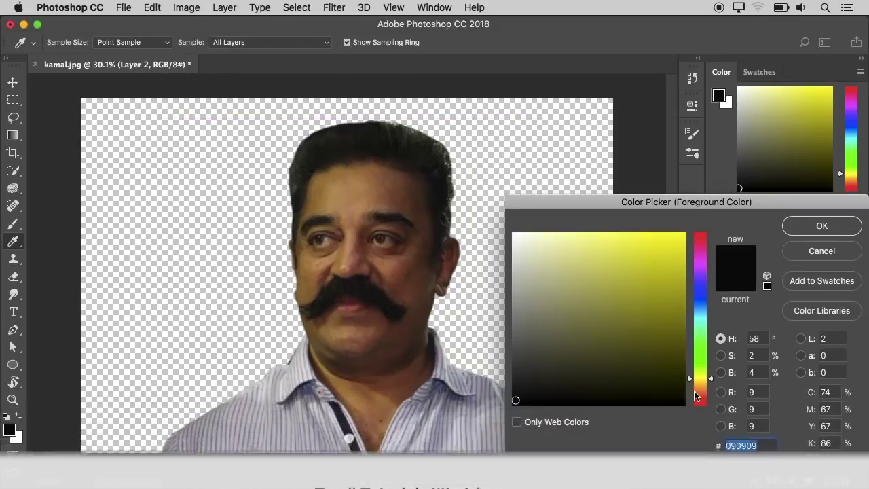
{"action": "mouse_move", "coordinate": [697, 389]}
{"action": "left_mouse_down"}
{"action": "mouse_move", "coordinate": [699, 378]}
{"action": "mouse_move", "coordinate": [700, 390]}
{"action": "left_mouse_up"}
{"action": "left_click_drag", "start_coordinate": [664, 352], "coordinate": [638, 347]}
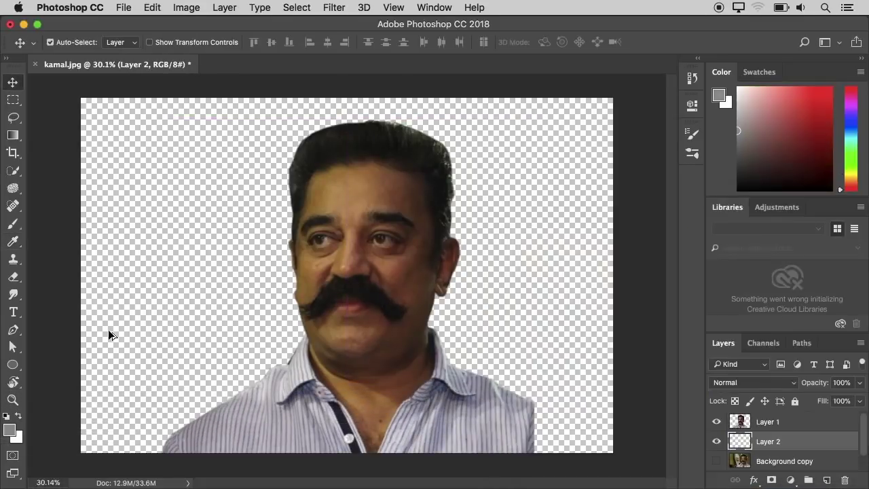
{"action": "key", "text": "alt+BackSpace"}
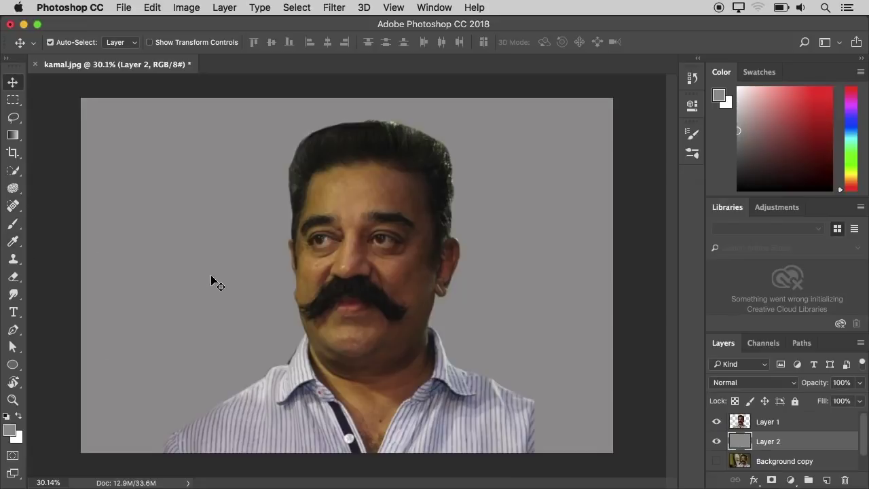
- Sharpen the cutout on Layer 1 with Unsharp Mask, using a 5.3-pixel radius and an amount above 96%
{"action": "key", "text": "alt+bracketright"}
{"action": "key", "text": "super+equal"}
{"action": "key", "text": "super+equal"}
{"action": "key", "text": "super+equal"}
{"action": "key", "text": "super+equal"}
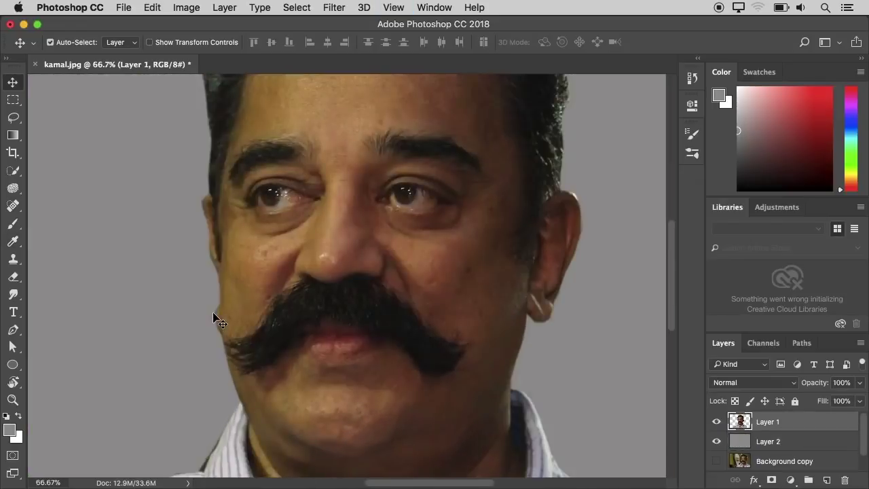
{"action": "scroll", "coordinate": [212, 313], "scroll_direction": "up", "scroll_amount": 3}
{"action": "key", "text": "super+minus"}
{"action": "scroll", "coordinate": [212, 313], "scroll_direction": "up", "scroll_amount": 2}
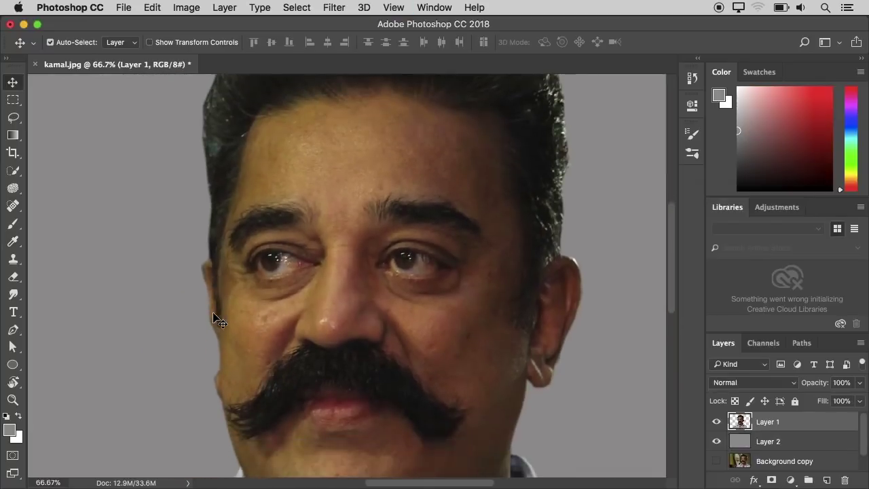
{"action": "left_click", "coordinate": [332, 8]}
{"action": "mouse_move", "coordinate": [343, 246]}
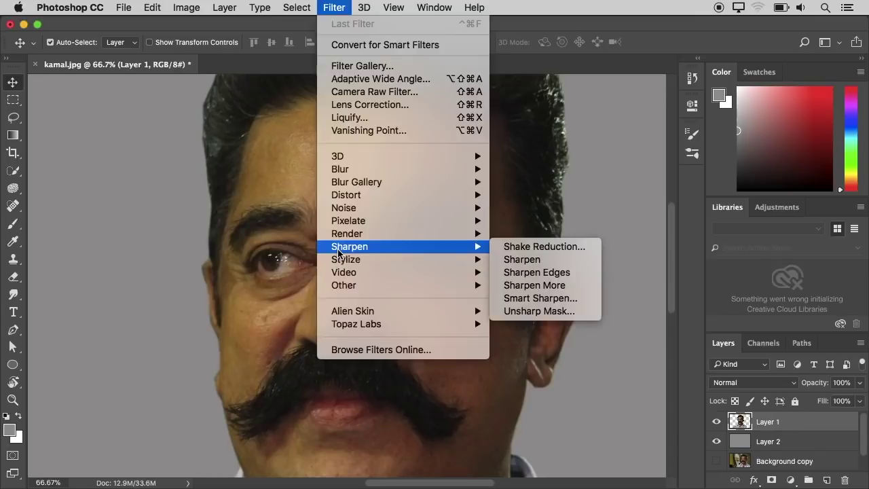
{"action": "left_click", "coordinate": [520, 305]}
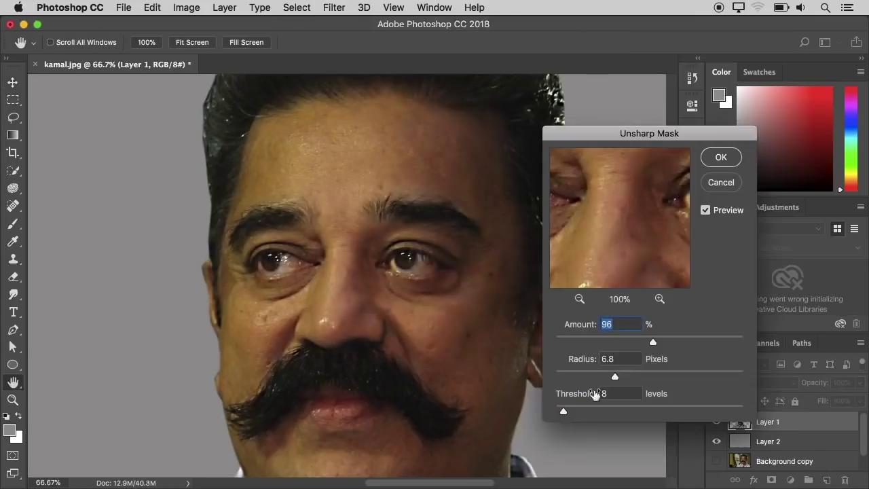
{"action": "left_click_drag", "start_coordinate": [612, 379], "coordinate": [607, 378]}
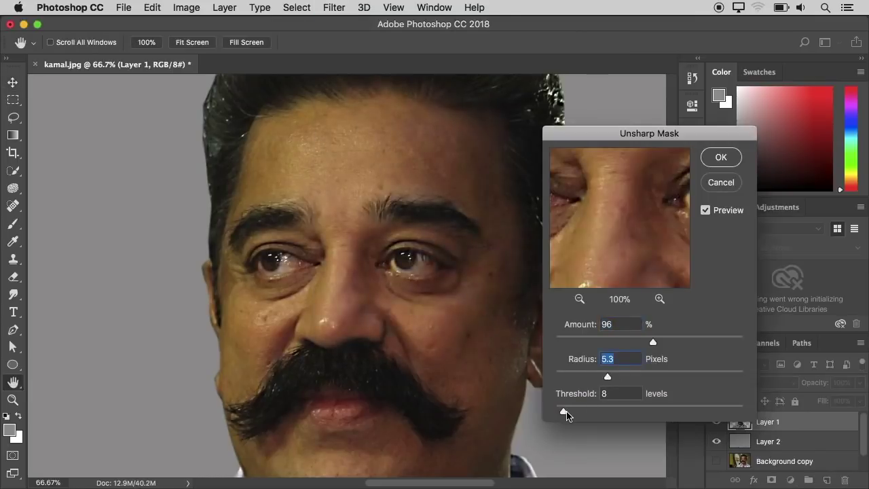
{"action": "mouse_move", "coordinate": [566, 415]}
{"action": "left_mouse_down"}
{"action": "mouse_move", "coordinate": [578, 416]}
{"action": "mouse_move", "coordinate": [563, 414]}
{"action": "left_mouse_up"}
{"action": "left_click_drag", "start_coordinate": [653, 341], "coordinate": [669, 344]}
{"action": "left_click", "coordinate": [715, 159]}
{"action": "scroll", "coordinate": [493, 274], "scroll_direction": "down", "scroll_amount": 5}
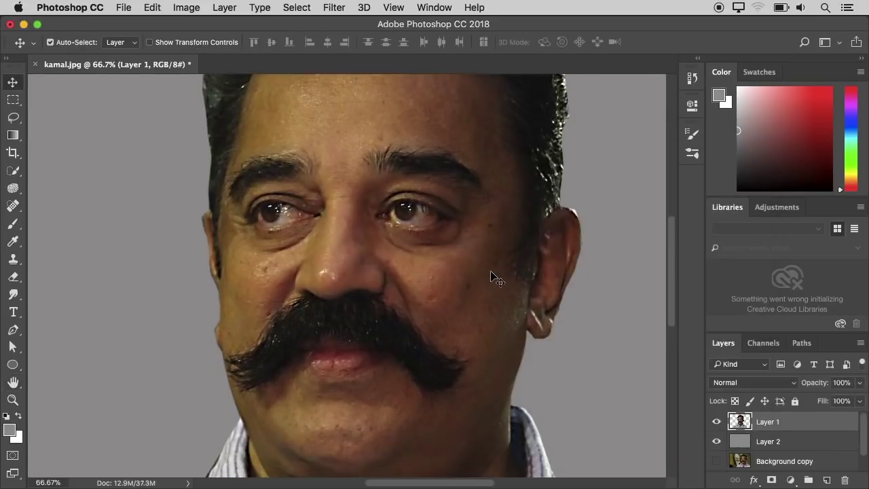
- Apply Levels to the cutout with input black 3, midtone 1.15 and output black 2, and lower the white input level
{"action": "scroll", "coordinate": [493, 273], "scroll_direction": "up", "scroll_amount": 5}
{"action": "key", "text": "super+l"}
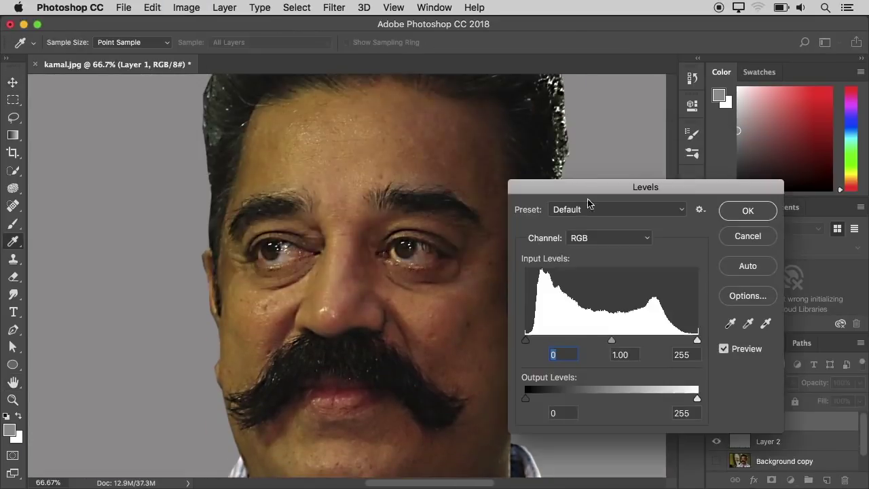
{"action": "left_click_drag", "start_coordinate": [586, 189], "coordinate": [609, 162]}
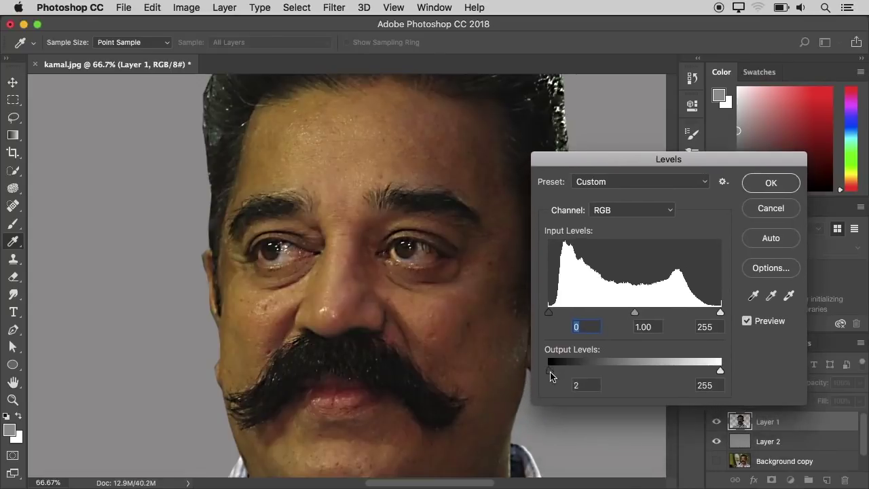
{"action": "left_click_drag", "start_coordinate": [550, 376], "coordinate": [555, 374]}
{"action": "left_click_drag", "start_coordinate": [628, 315], "coordinate": [624, 315]}
{"action": "left_click_drag", "start_coordinate": [549, 313], "coordinate": [552, 314]}
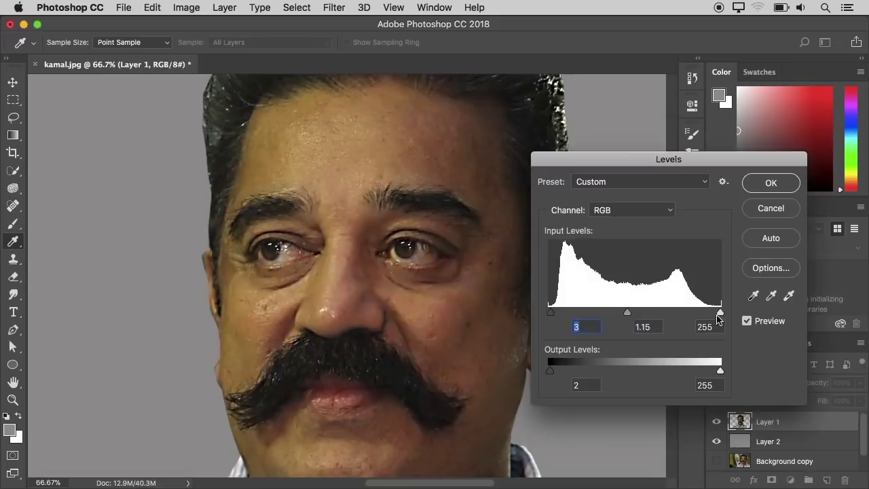
{"action": "left_click_drag", "start_coordinate": [719, 313], "coordinate": [708, 317]}
{"action": "left_click", "coordinate": [752, 185]}
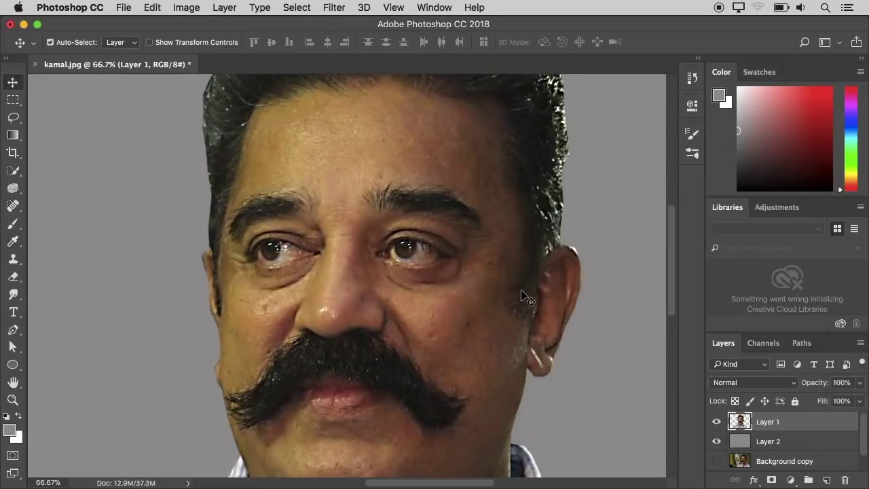
- Set up the Smudge tool with the soft round 30 px brush tip at 25% strength
{"action": "scroll", "coordinate": [521, 291], "scroll_direction": "up", "scroll_amount": 1}
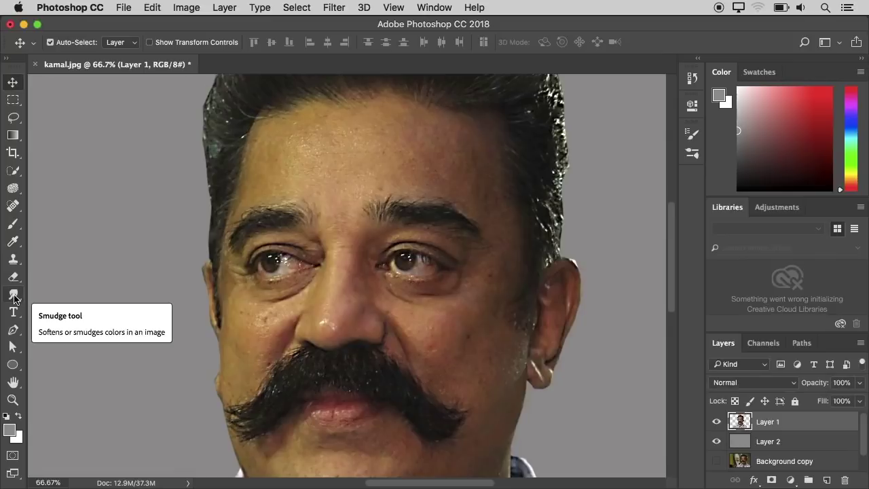
{"action": "left_click", "coordinate": [13, 295]}
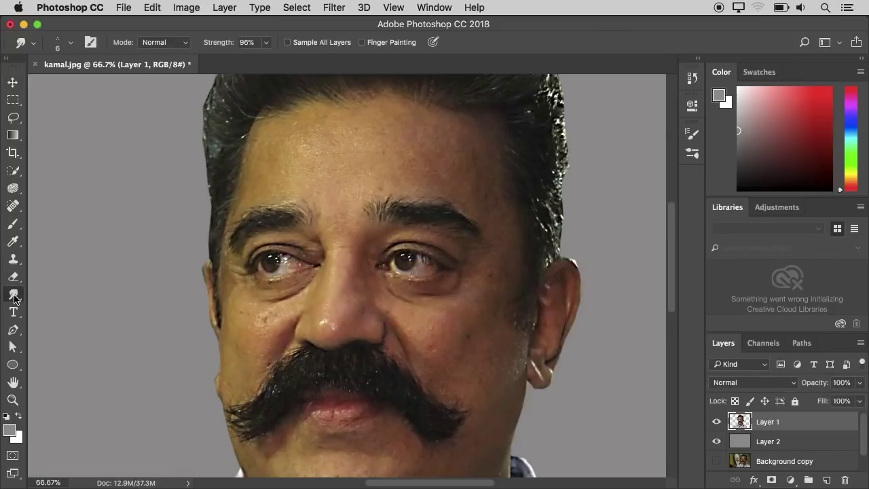
{"action": "left_click", "coordinate": [91, 43]}
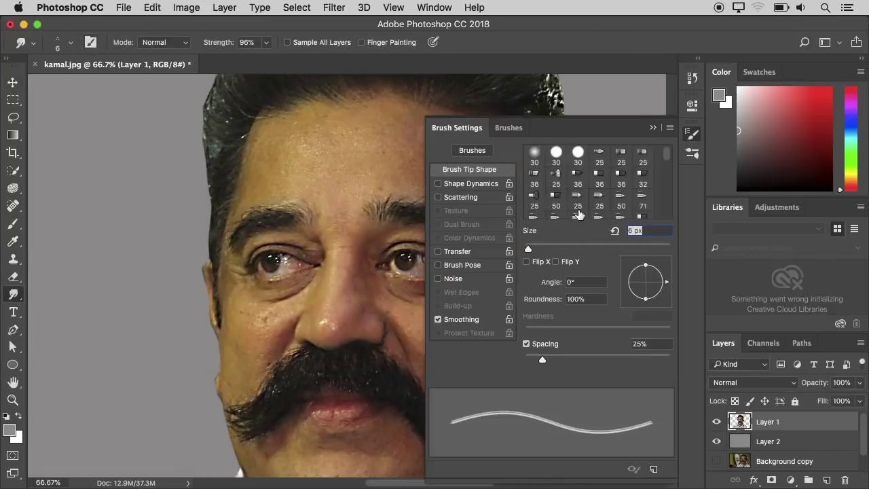
{"action": "left_click", "coordinate": [534, 153]}
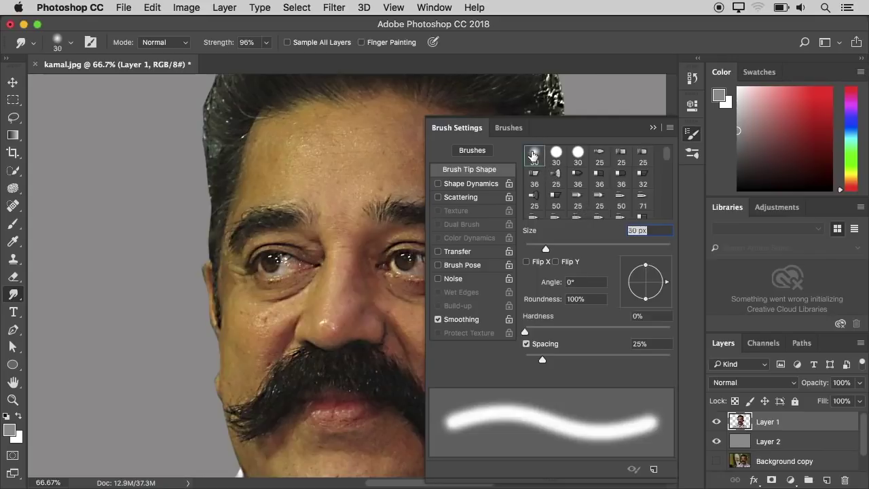
{"action": "left_click", "coordinate": [653, 128]}
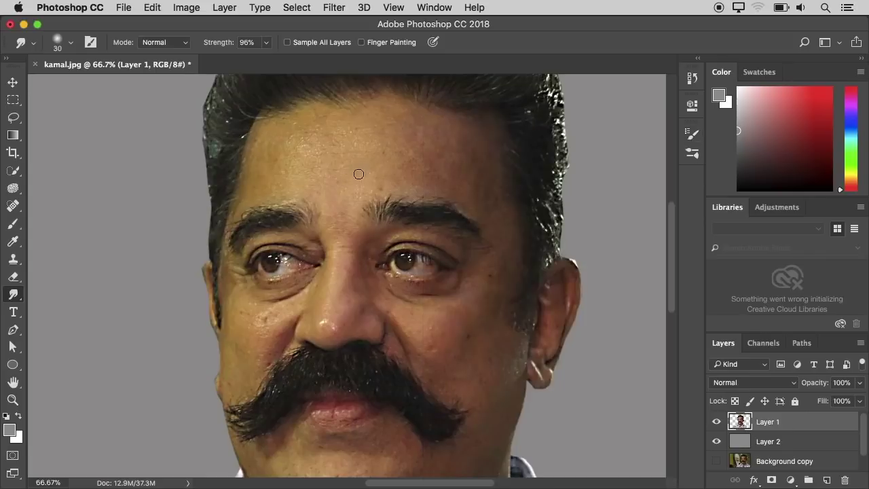
{"action": "left_click", "coordinate": [267, 45]}
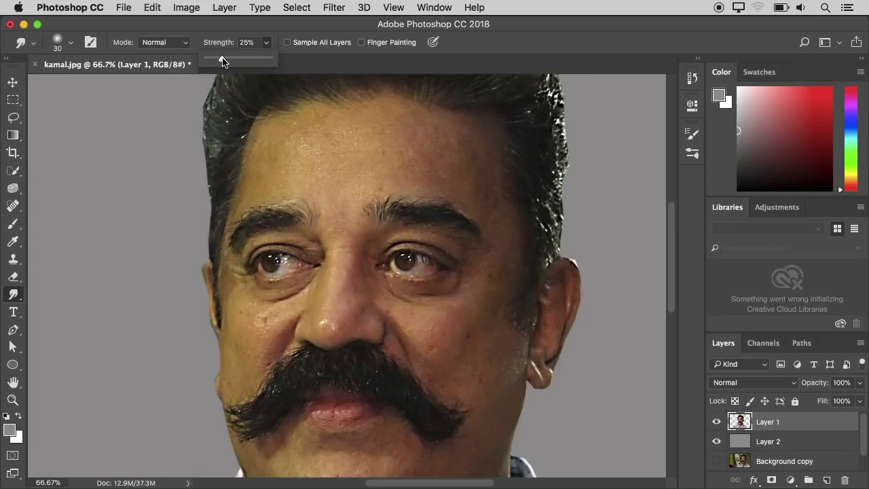
{"action": "left_click", "coordinate": [276, 24]}
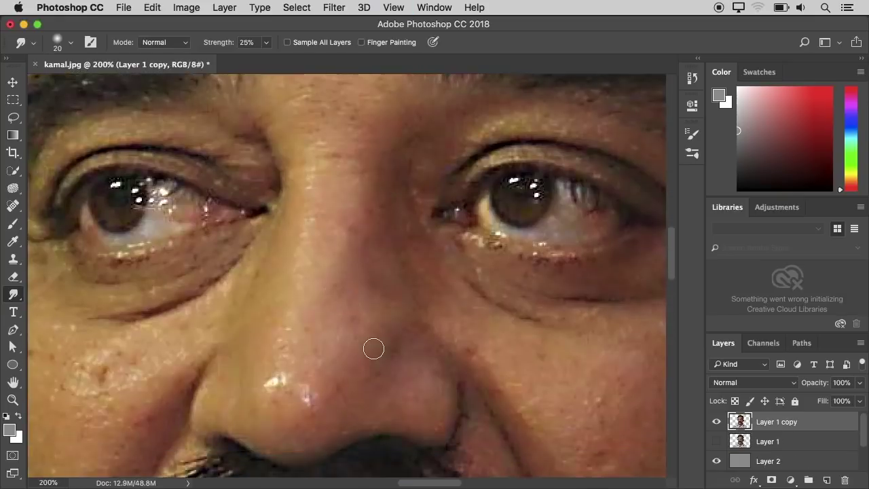
- Smudge the skin along the bridge of the nose smooth on Layer 1 copy, using a 20 to 25 px brush
{"action": "scroll", "coordinate": [373, 349], "scroll_direction": "up", "scroll_amount": 2}
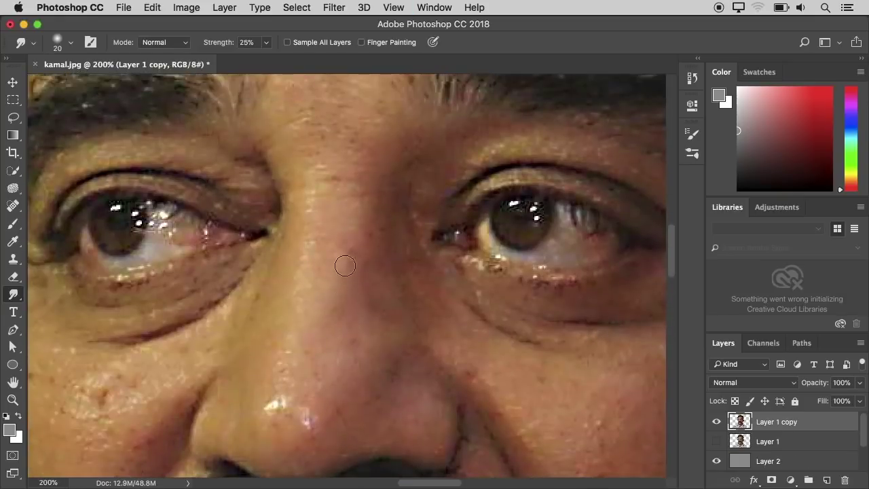
{"action": "mouse_move", "coordinate": [345, 274]}
{"action": "left_mouse_down"}
{"action": "mouse_move", "coordinate": [348, 252]}
{"action": "mouse_move", "coordinate": [351, 266]}
{"action": "mouse_move", "coordinate": [322, 258]}
{"action": "left_mouse_up"}
{"action": "key", "text": "bracketright"}
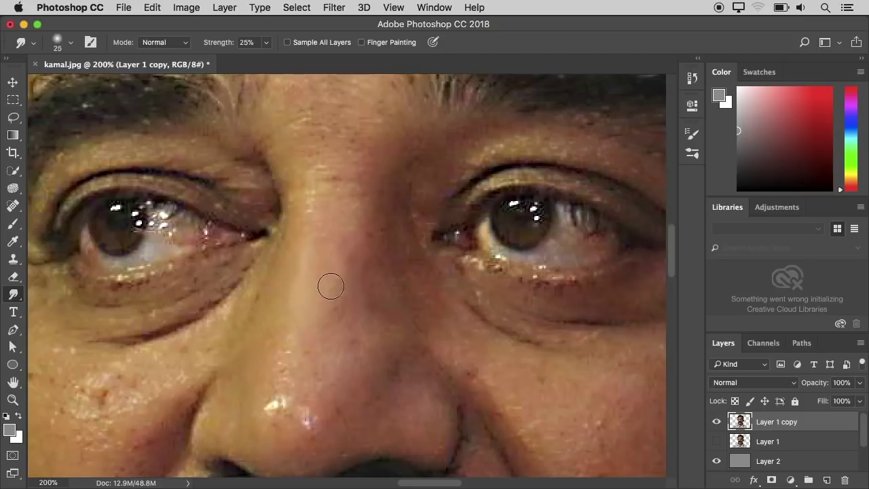
{"action": "mouse_move", "coordinate": [328, 209]}
{"action": "left_mouse_down"}
{"action": "mouse_move", "coordinate": [313, 234]}
{"action": "mouse_move", "coordinate": [303, 210]}
{"action": "mouse_move", "coordinate": [311, 201]}
{"action": "mouse_move", "coordinate": [339, 233]}
{"action": "mouse_move", "coordinate": [314, 212]}
{"action": "mouse_move", "coordinate": [303, 279]}
{"action": "left_mouse_up"}
{"action": "scroll", "coordinate": [305, 279], "scroll_direction": "down", "scroll_amount": 2}
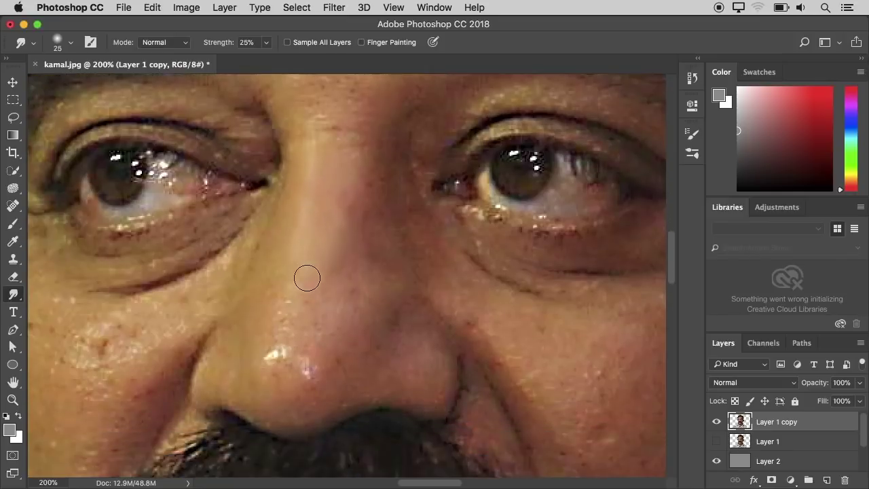
{"action": "mouse_move", "coordinate": [355, 225]}
{"action": "left_mouse_down"}
{"action": "mouse_move", "coordinate": [366, 196]}
{"action": "mouse_move", "coordinate": [366, 187]}
{"action": "mouse_move", "coordinate": [357, 213]}
{"action": "mouse_move", "coordinate": [355, 159]}
{"action": "mouse_move", "coordinate": [348, 209]}
{"action": "mouse_move", "coordinate": [370, 189]}
{"action": "mouse_move", "coordinate": [360, 239]}
{"action": "mouse_move", "coordinate": [353, 203]}
{"action": "mouse_move", "coordinate": [351, 240]}
{"action": "mouse_move", "coordinate": [369, 202]}
{"action": "mouse_move", "coordinate": [344, 230]}
{"action": "mouse_move", "coordinate": [318, 201]}
{"action": "mouse_move", "coordinate": [301, 227]}
{"action": "mouse_move", "coordinate": [289, 216]}
{"action": "mouse_move", "coordinate": [275, 256]}
{"action": "mouse_move", "coordinate": [278, 299]}
{"action": "mouse_move", "coordinate": [292, 287]}
{"action": "mouse_move", "coordinate": [274, 342]}
{"action": "mouse_move", "coordinate": [262, 312]}
{"action": "mouse_move", "coordinate": [226, 368]}
{"action": "mouse_move", "coordinate": [227, 350]}
{"action": "mouse_move", "coordinate": [209, 375]}
{"action": "mouse_move", "coordinate": [221, 376]}
{"action": "mouse_move", "coordinate": [212, 386]}
{"action": "mouse_move", "coordinate": [279, 353]}
{"action": "mouse_move", "coordinate": [278, 339]}
{"action": "mouse_move", "coordinate": [275, 368]}
{"action": "mouse_move", "coordinate": [305, 263]}
{"action": "mouse_move", "coordinate": [286, 342]}
{"action": "mouse_move", "coordinate": [359, 200]}
{"action": "mouse_move", "coordinate": [372, 171]}
{"action": "mouse_move", "coordinate": [363, 160]}
{"action": "mouse_move", "coordinate": [375, 231]}
{"action": "mouse_move", "coordinate": [368, 264]}
{"action": "mouse_move", "coordinate": [339, 295]}
{"action": "mouse_move", "coordinate": [337, 284]}
{"action": "mouse_move", "coordinate": [320, 293]}
{"action": "mouse_move", "coordinate": [309, 321]}
{"action": "mouse_move", "coordinate": [323, 293]}
{"action": "mouse_move", "coordinate": [310, 275]}
{"action": "left_mouse_up"}
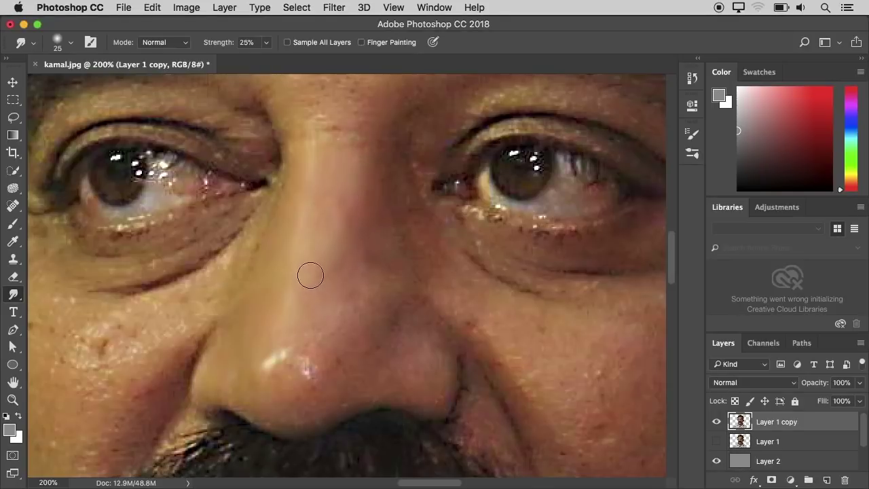
- Smudge the lit nostril and the highlights on the nose tip smooth with a 15 to 20 px brush
{"action": "scroll", "coordinate": [299, 303], "scroll_direction": "down", "scroll_amount": 3}
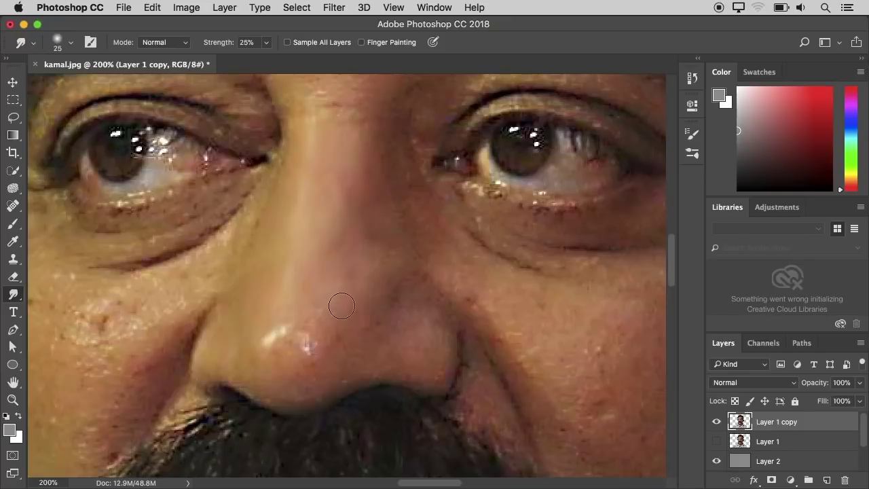
{"action": "scroll", "coordinate": [294, 332], "scroll_direction": "down", "scroll_amount": 3}
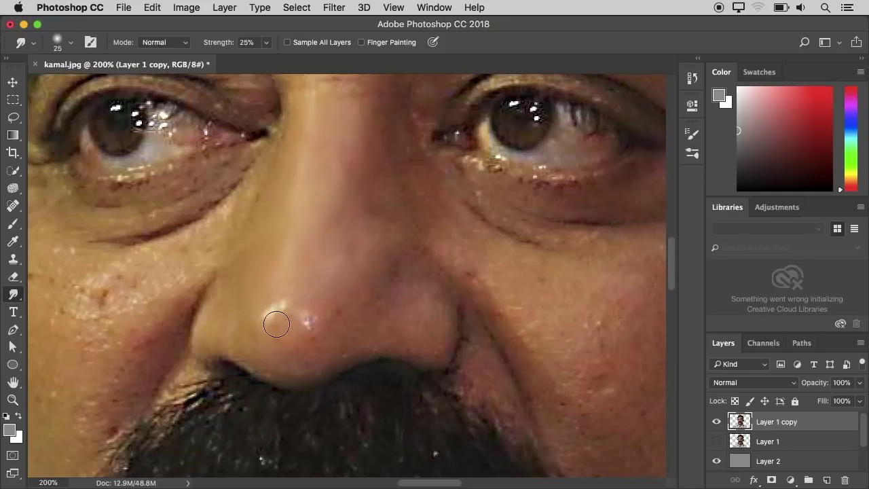
{"action": "key", "text": "bracketleft"}
{"action": "mouse_move", "coordinate": [276, 324]}
{"action": "left_mouse_down"}
{"action": "mouse_move", "coordinate": [241, 329]}
{"action": "mouse_move", "coordinate": [247, 324]}
{"action": "mouse_move", "coordinate": [216, 308]}
{"action": "mouse_move", "coordinate": [207, 326]}
{"action": "mouse_move", "coordinate": [215, 347]}
{"action": "left_mouse_up"}
{"action": "key", "text": "bracketleft"}
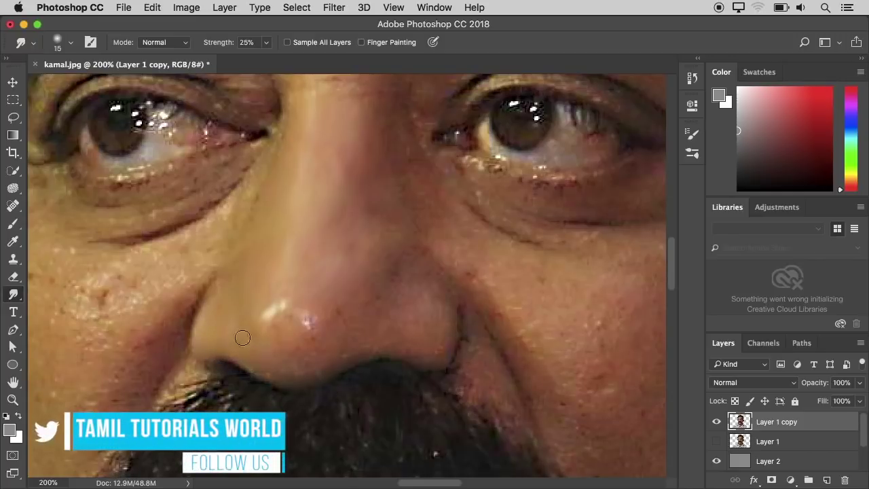
{"action": "key", "text": "bracketright"}
{"action": "mouse_move", "coordinate": [278, 312]}
{"action": "left_mouse_down"}
{"action": "mouse_move", "coordinate": [310, 315]}
{"action": "mouse_move", "coordinate": [303, 331]}
{"action": "left_mouse_up"}
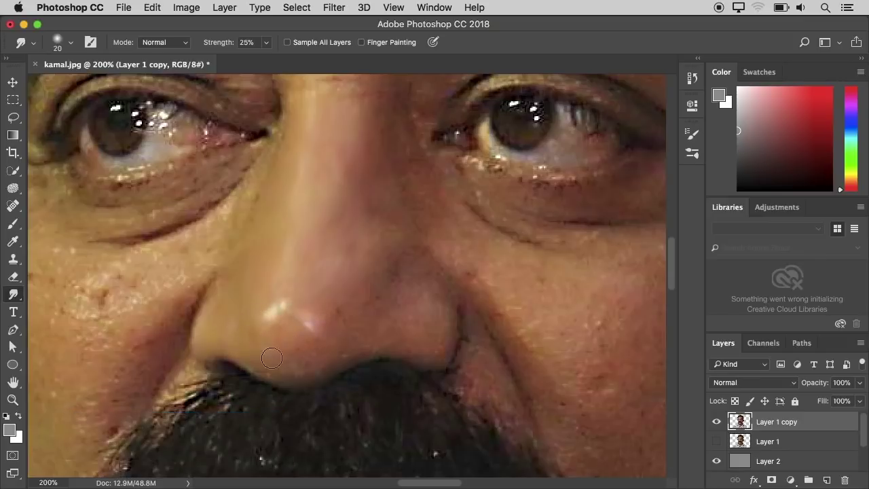
- Smooth the lower nose from the tip across to the shaded nostril with the Smudge tool at about 20 px
{"action": "key", "text": "bracketleft"}
{"action": "key", "text": "bracketleft"}
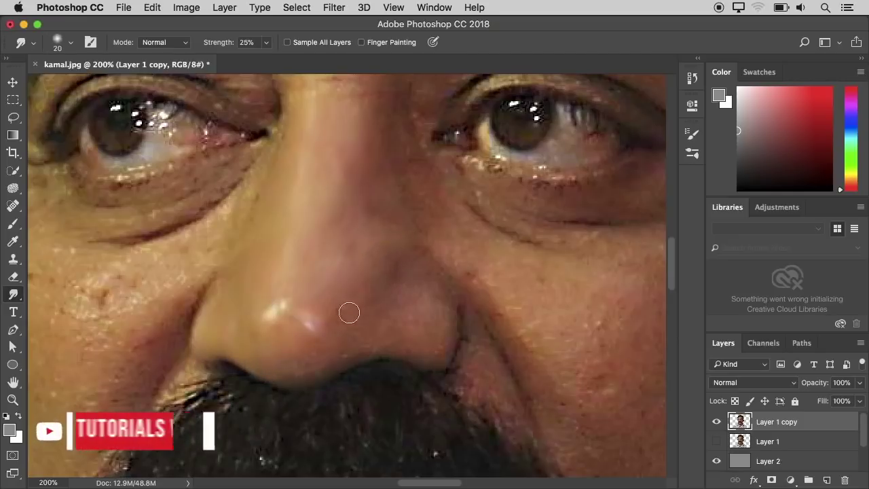
{"action": "key", "text": "bracketleft"}
{"action": "key", "text": "bracketright"}
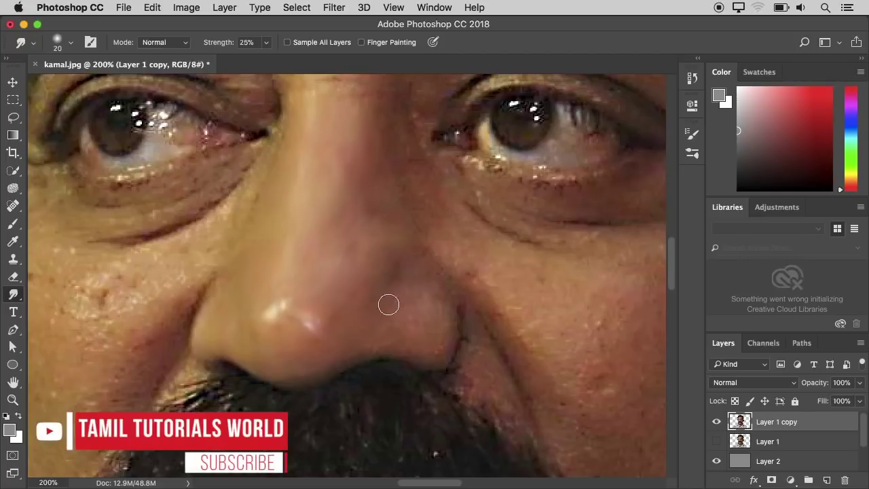
{"action": "scroll", "coordinate": [317, 367], "scroll_direction": "down", "scroll_amount": 3}
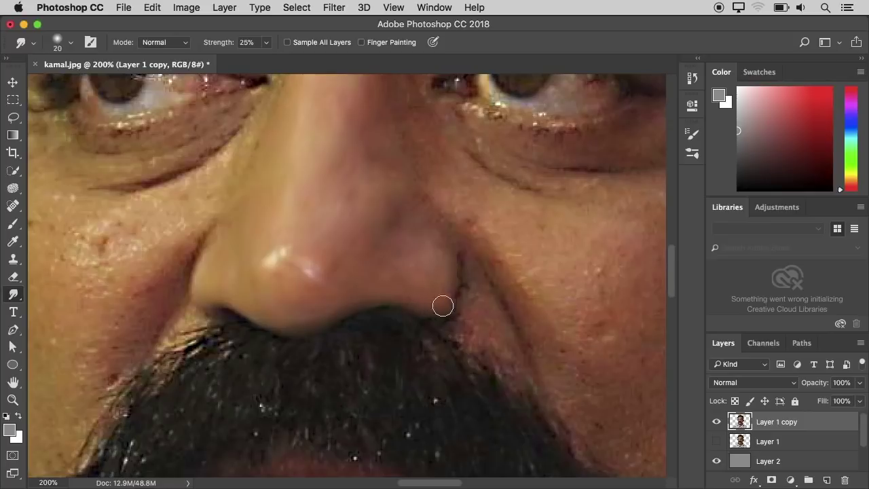
{"action": "scroll", "coordinate": [420, 225], "scroll_direction": "up", "scroll_amount": 2}
- Blend the shaded side of the nose and the skin crease beside its nostril, varying the smudge brush between 10 and 20 px
{"action": "key", "text": "bracketleft"}
{"action": "scroll", "coordinate": [408, 241], "scroll_direction": "up", "scroll_amount": 8}
{"action": "key", "text": "bracketright"}
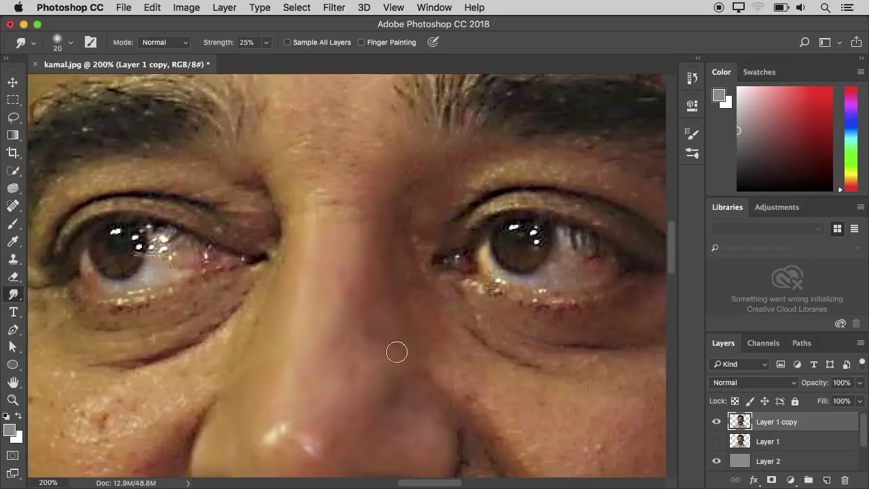
{"action": "scroll", "coordinate": [453, 407], "scroll_direction": "down", "scroll_amount": 3}
{"action": "key", "text": "bracketleft"}
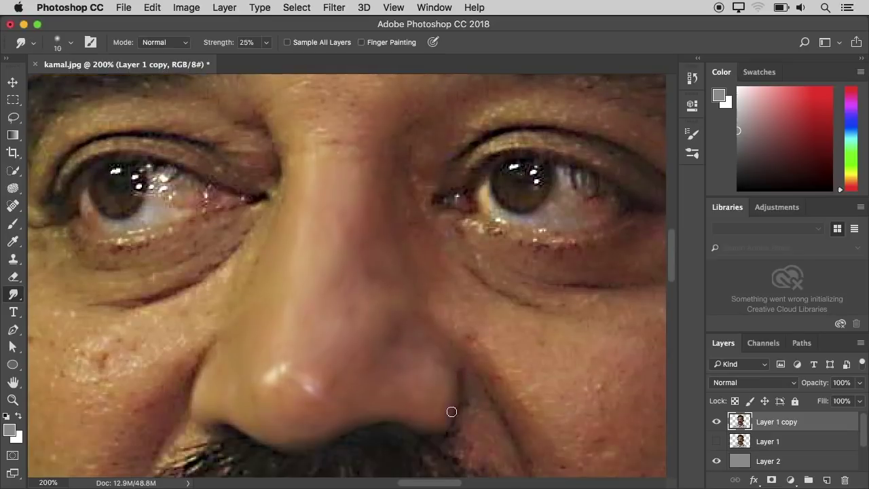
{"action": "scroll", "coordinate": [451, 411], "scroll_direction": "down", "scroll_amount": 6}
{"action": "key", "text": "bracketright"}
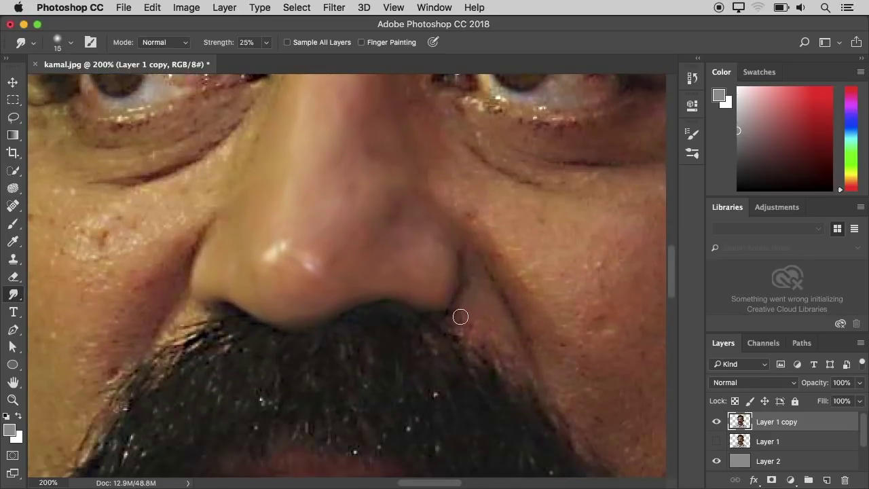
{"action": "key", "text": "bracketleft"}
{"action": "key", "text": "bracketleft"}
- Smudge the lit side of the nose near the inner eye corner and the adjoining cheek with a 15 to 20 px brush
{"action": "left_click_drag", "start_coordinate": [241, 273], "coordinate": [320, 307]}
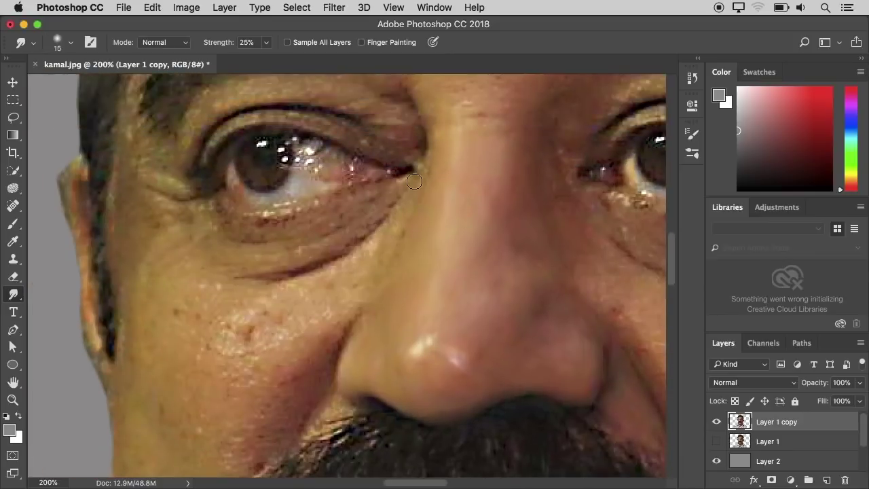
{"action": "key", "text": "bracketleft"}
{"action": "key", "text": "bracketright"}
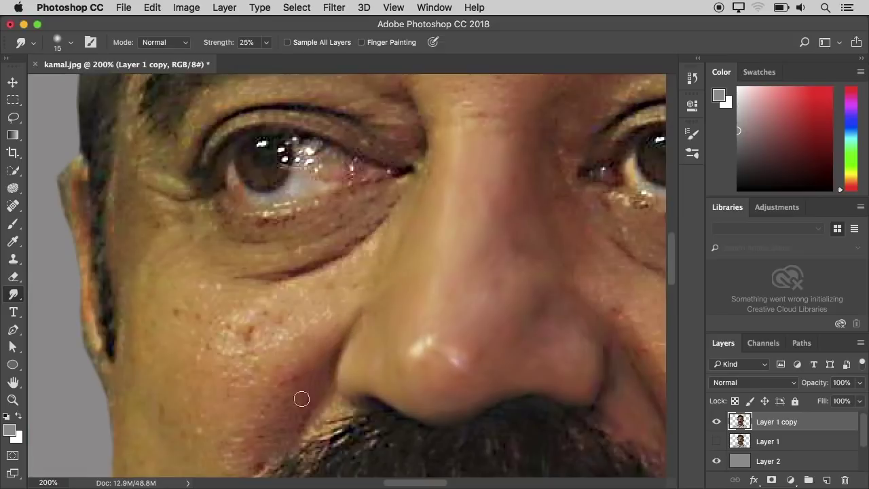
{"action": "scroll", "coordinate": [302, 398], "scroll_direction": "down", "scroll_amount": 1}
{"action": "key", "text": "bracketleft"}
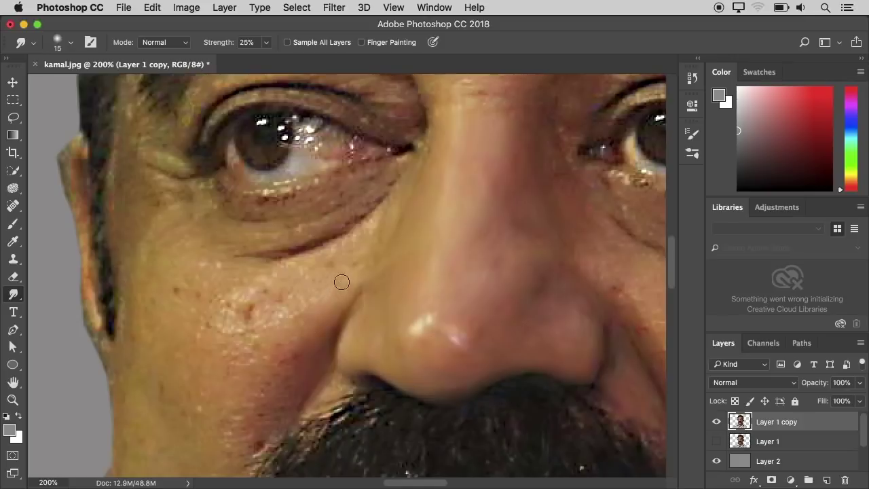
{"action": "key", "text": "bracketright"}
{"action": "scroll", "coordinate": [292, 305], "scroll_direction": "down", "scroll_amount": 2}
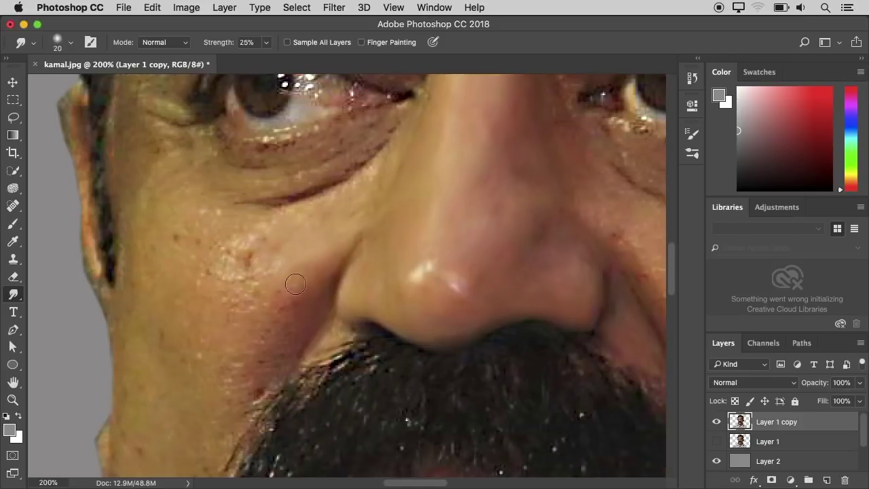
- Smooth the blemished, shiny cheek below the eye and the fold down to the moustache with a 20 px smudge brush
{"action": "key", "text": "bracketright"}
{"action": "scroll", "coordinate": [268, 305], "scroll_direction": "up", "scroll_amount": 2}
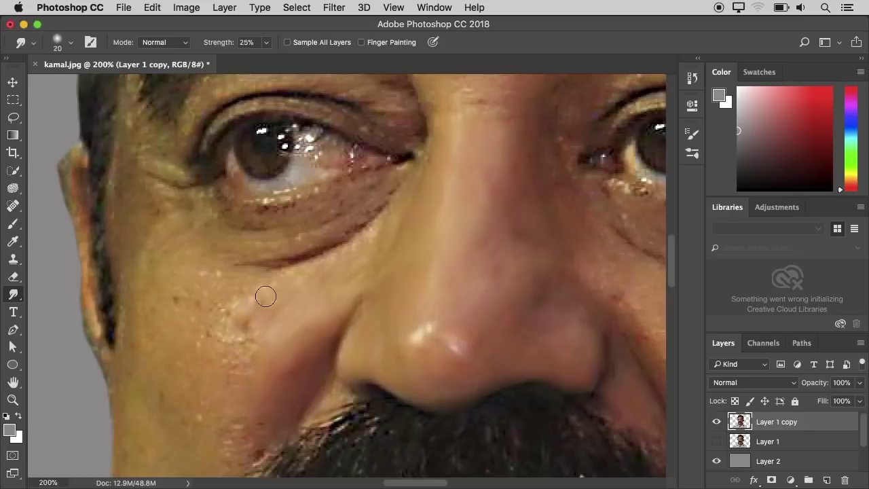
{"action": "scroll", "coordinate": [259, 320], "scroll_direction": "down", "scroll_amount": 1}
{"action": "scroll", "coordinate": [259, 320], "scroll_direction": "down", "scroll_amount": 2}
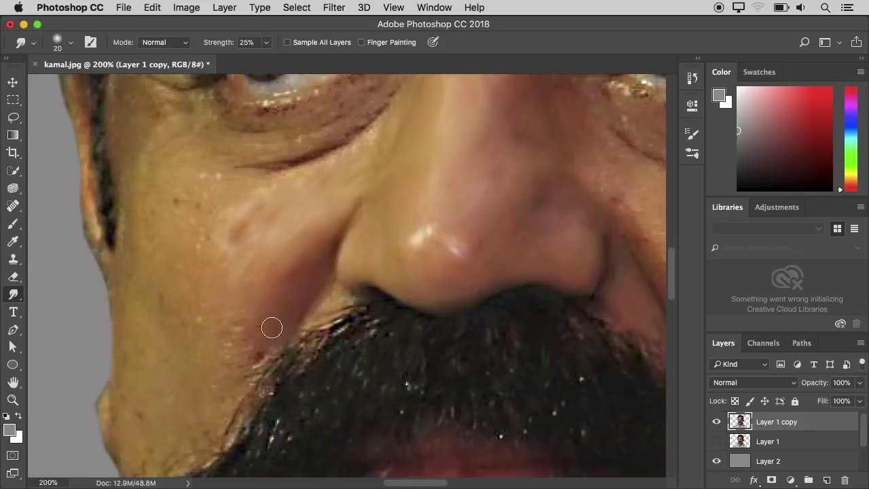
{"action": "scroll", "coordinate": [231, 323], "scroll_direction": "up", "scroll_amount": 2}
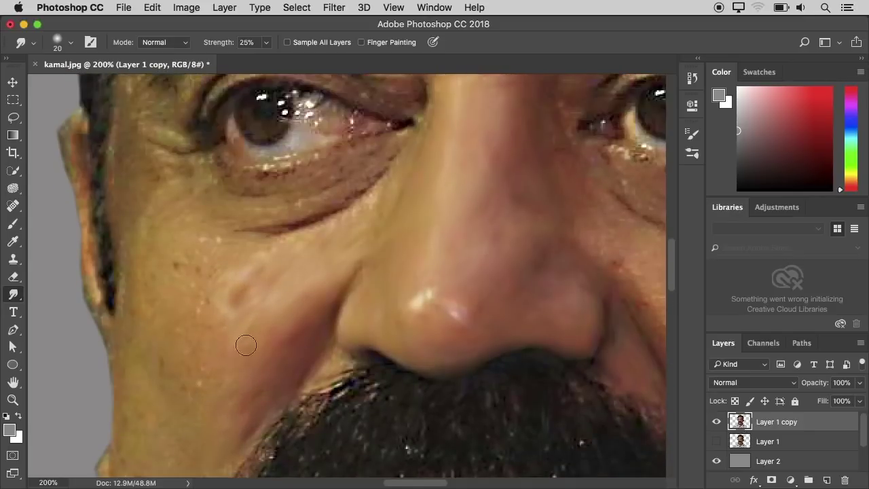
{"action": "scroll", "coordinate": [277, 350], "scroll_direction": "up", "scroll_amount": 2}
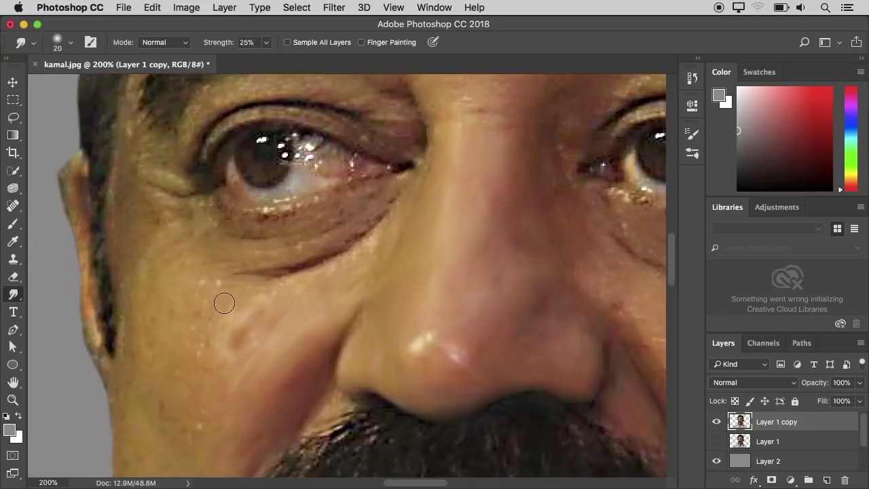
- Smooth the lit outer cheek between the sideburn and the moustache with a 20 to 25 px smudge brush
{"action": "scroll", "coordinate": [203, 404], "scroll_direction": "down", "scroll_amount": 3}
{"action": "scroll", "coordinate": [207, 300], "scroll_direction": "down", "scroll_amount": 1}
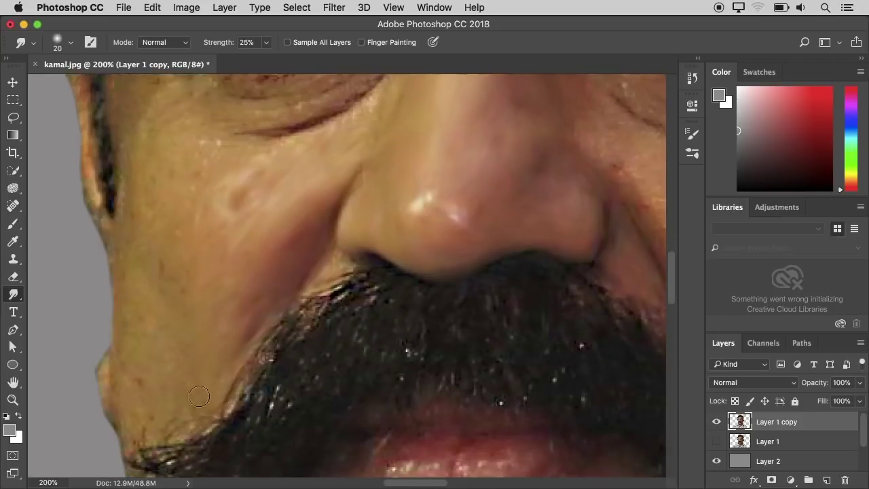
{"action": "scroll", "coordinate": [194, 397], "scroll_direction": "up", "scroll_amount": 2}
{"action": "key", "text": "bracketright"}
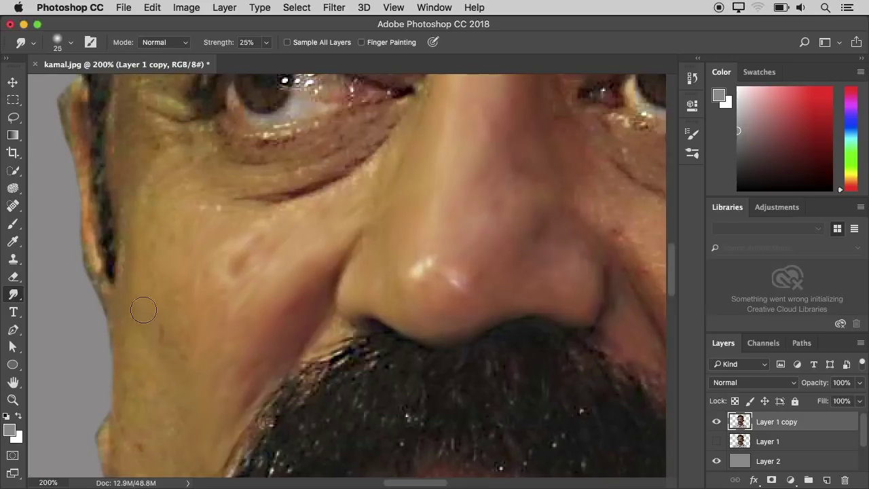
- Smudge the lit cheek's outer edge at 10 px and the skin above the moustache tip at 20 px
{"action": "scroll", "coordinate": [180, 302], "scroll_direction": "down", "scroll_amount": 2}
{"action": "key", "text": "bracketleft"}
{"action": "key", "text": "bracketleft"}
{"action": "key", "text": "bracketleft"}
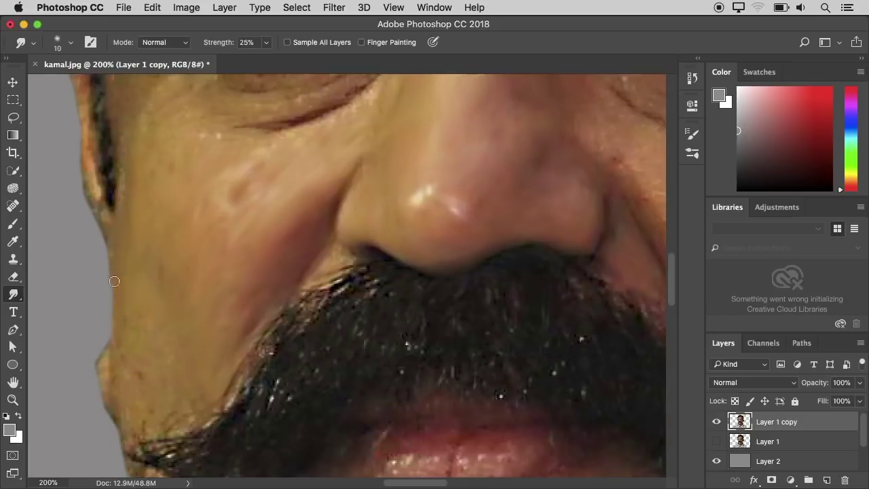
{"action": "key", "text": "bracketright"}
{"action": "key", "text": "bracketright"}
{"action": "scroll", "coordinate": [140, 360], "scroll_direction": "down", "scroll_amount": 4}
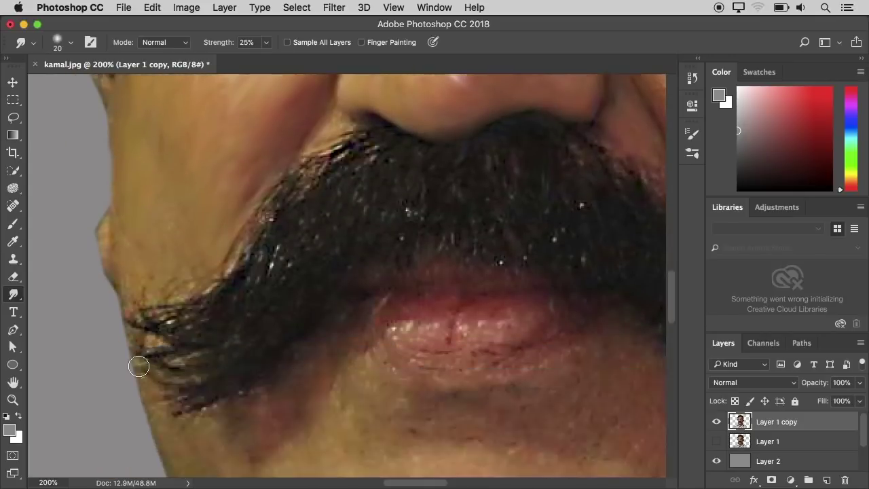
{"action": "scroll", "coordinate": [156, 323], "scroll_direction": "up", "scroll_amount": 3}
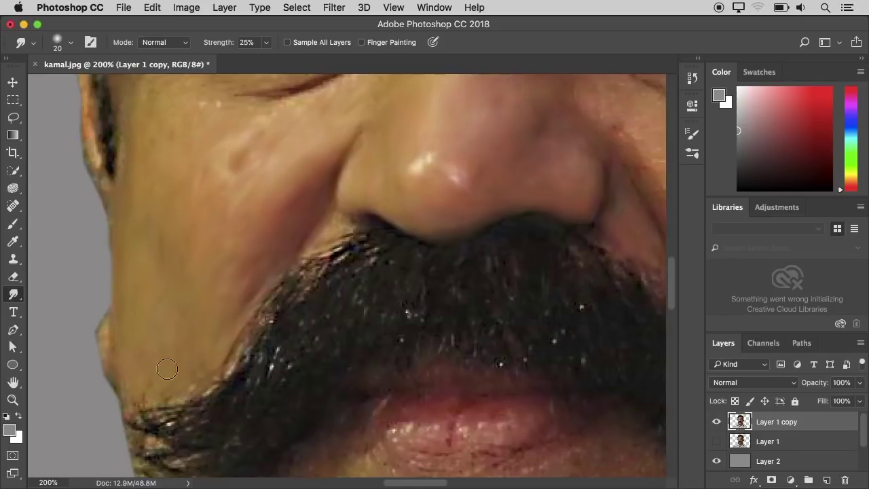
- Smooth the creased, speckled bag under the lit-side eye with a 10 to 15 px smudge brush
{"action": "scroll", "coordinate": [147, 389], "scroll_direction": "up", "scroll_amount": 4}
{"action": "scroll", "coordinate": [147, 389], "scroll_direction": "up", "scroll_amount": 3}
{"action": "key", "text": "bracketleft"}
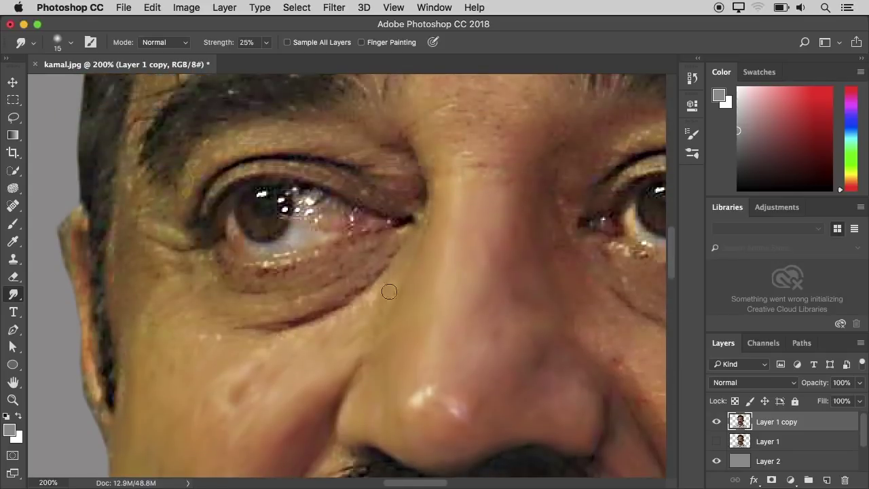
{"action": "key", "text": "bracketleft"}
{"action": "key", "text": "bracketleft"}
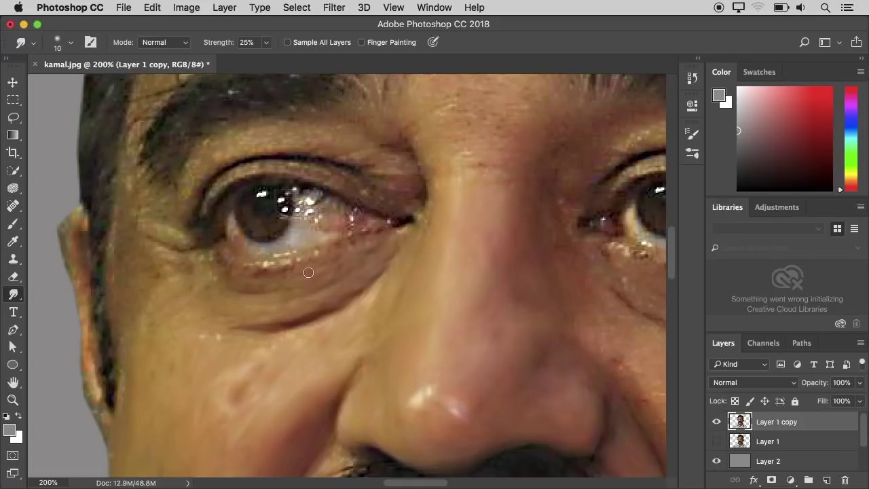
- Blend the wrinkles at the outer corner of the lit-side eye towards the temple, using a 10 to 15 px smudge brush
{"action": "key", "text": "bracketright"}
{"action": "scroll", "coordinate": [196, 308], "scroll_direction": "down", "scroll_amount": 3}
{"action": "key", "text": "bracketleft"}
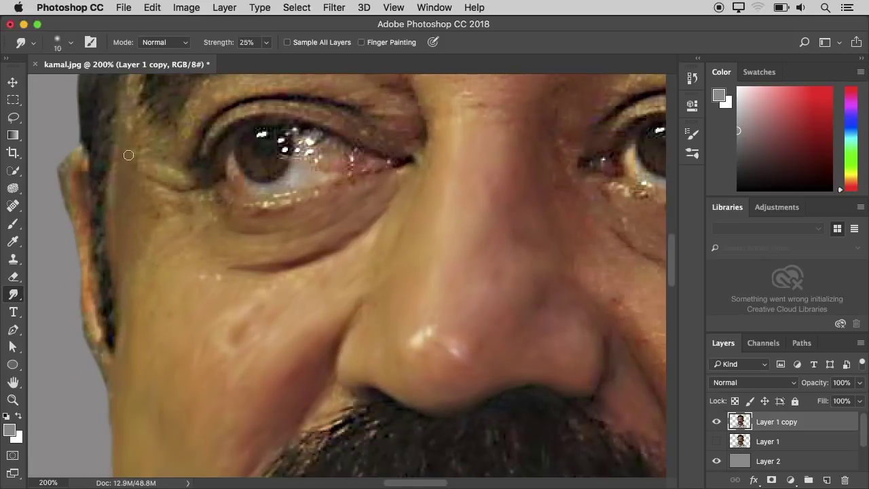
{"action": "key", "text": "bracketright"}
- Smooth the lit-side upper eyelid and smudge away the scattered glints on the iris and white of the eye at about 10 px
{"action": "scroll", "coordinate": [169, 202], "scroll_direction": "up", "scroll_amount": 6}
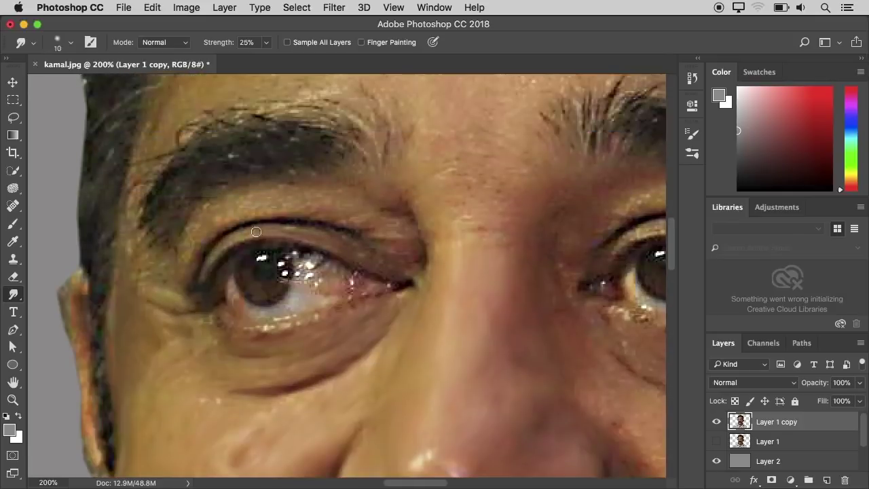
{"action": "key", "text": "bracketright"}
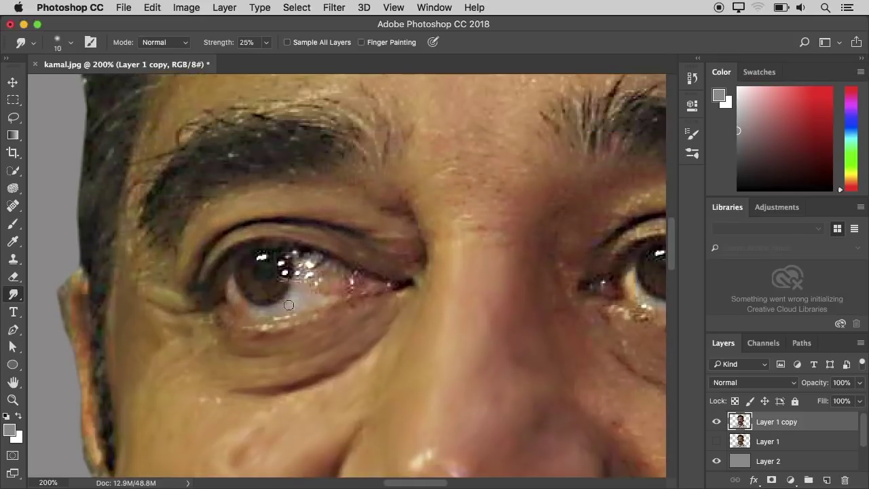
{"action": "mouse_move", "coordinate": [281, 270]}
{"action": "left_mouse_down"}
{"action": "mouse_move", "coordinate": [348, 272]}
{"action": "mouse_move", "coordinate": [378, 291]}
{"action": "left_mouse_up"}
{"action": "left_click_drag", "start_coordinate": [261, 252], "coordinate": [285, 246]}
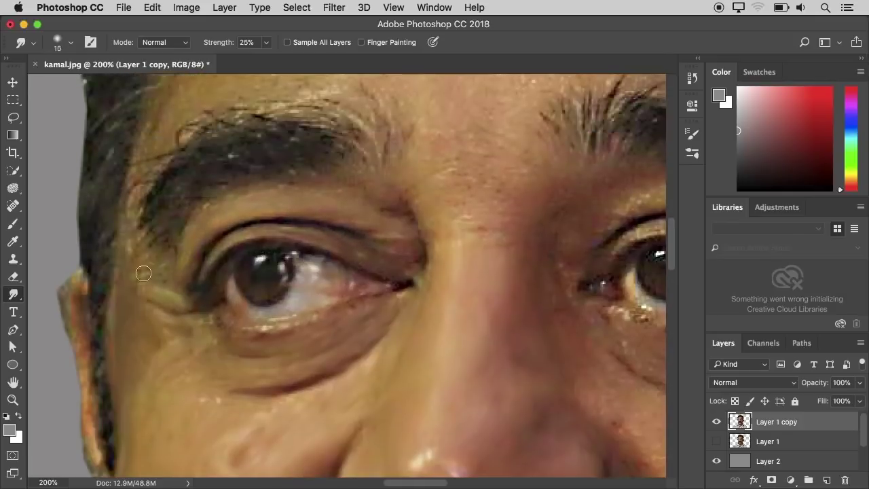
- Blend the skin around the outer brow, lower lash line and upper lid fold of the lit-side eye at 10 to 15 px
{"action": "scroll", "coordinate": [143, 274], "scroll_direction": "up", "scroll_amount": 5}
{"action": "scroll", "coordinate": [305, 260], "scroll_direction": "down", "scroll_amount": 16}
{"action": "key", "text": "bracketleft"}
{"action": "scroll", "coordinate": [361, 253], "scroll_direction": "up", "scroll_amount": 14}
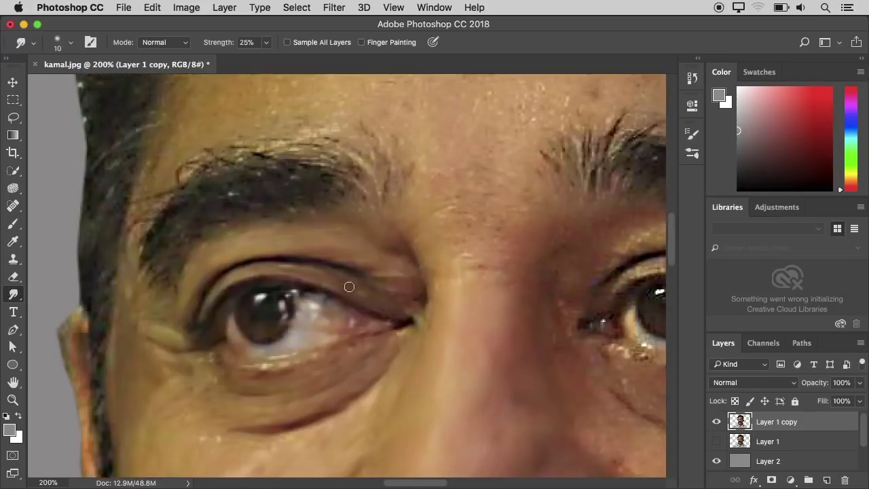
- Smooth the lit side of the forehead from the temple towards the hairline, enlarging the smudge brush from 15 to 60 px
{"action": "key", "text": "bracketright"}
{"action": "scroll", "coordinate": [355, 230], "scroll_direction": "up", "scroll_amount": 2}
{"action": "key", "text": "super+minus"}
{"action": "scroll", "coordinate": [240, 334], "scroll_direction": "up", "scroll_amount": 8}
{"action": "left_click_drag", "start_coordinate": [277, 331], "coordinate": [162, 284]}
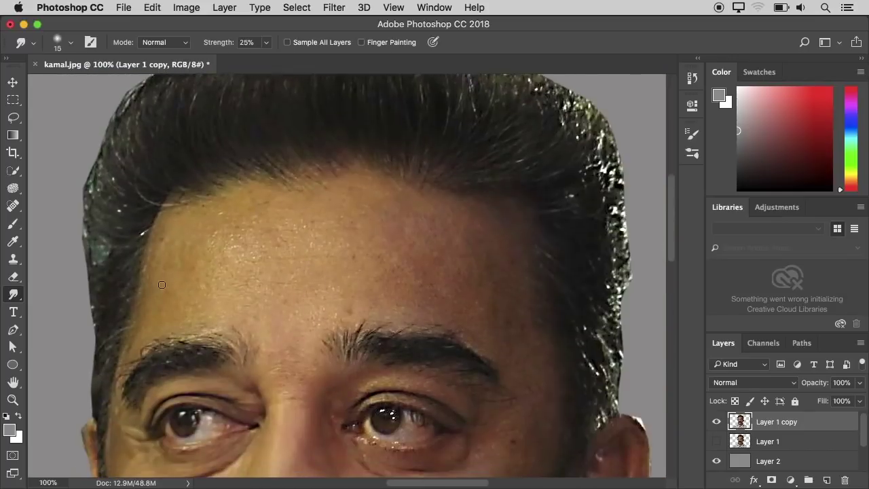
{"action": "key", "text": "bracketright"}
{"action": "key", "text": "bracketright"}
{"action": "key", "text": "bracketright"}
{"action": "key", "text": "bracketright"}
{"action": "key", "text": "bracketright"}
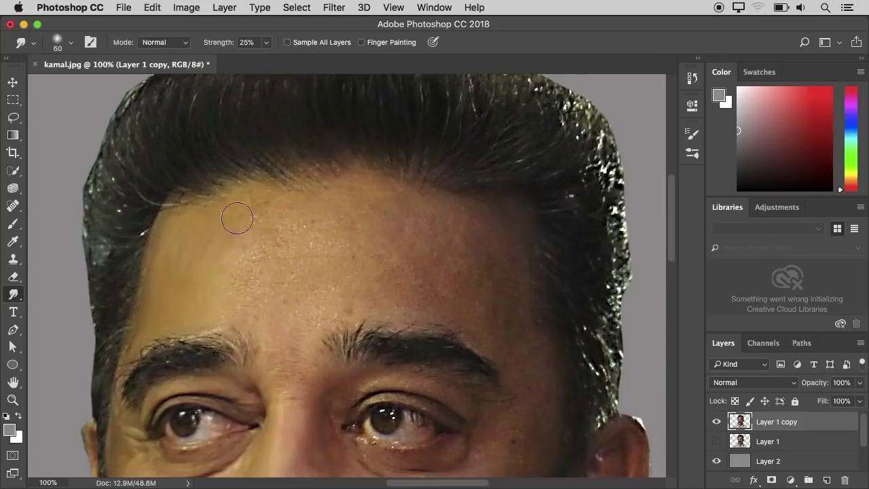
- Smudge the shiny middle of the forehead up to the hairline with a 60 px brush
{"action": "key", "text": "bracketright"}
{"action": "scroll", "coordinate": [218, 276], "scroll_direction": "down", "scroll_amount": 1}
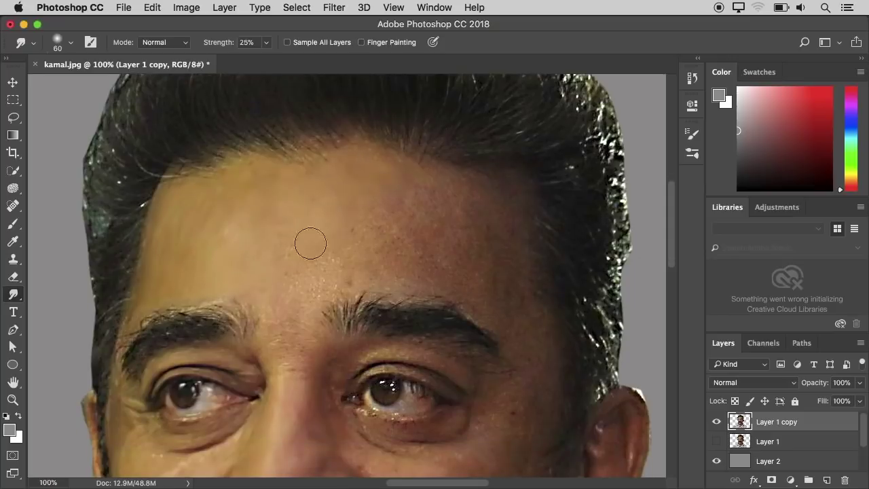
{"action": "scroll", "coordinate": [265, 265], "scroll_direction": "down", "scroll_amount": 1}
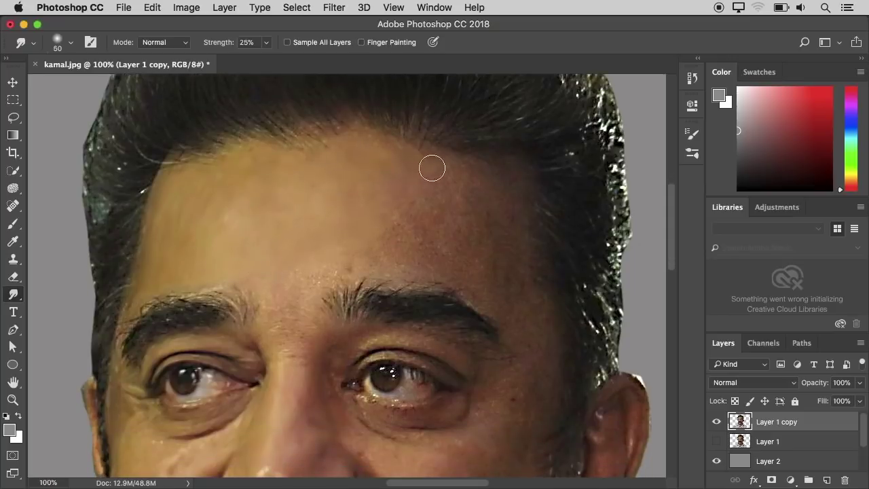
- Blend the skin between the eyebrows and over the nose bridge, reducing the smudge brush to between 20 and 35 px
{"action": "key", "text": "bracketleft"}
{"action": "key", "text": "bracketleft"}
{"action": "key", "text": "bracketleft"}
{"action": "key", "text": "bracketleft"}
{"action": "key", "text": "bracketleft"}
{"action": "key", "text": "bracketleft"}
{"action": "key", "text": "bracketleft"}
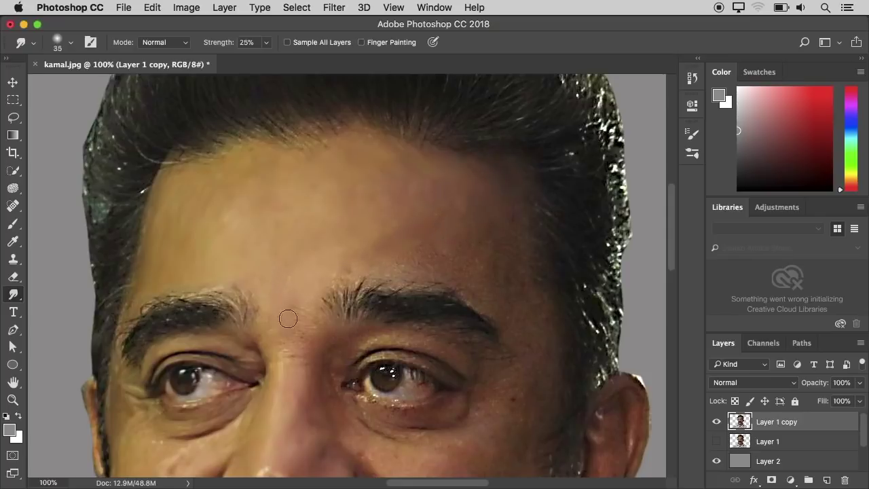
{"action": "scroll", "coordinate": [278, 306], "scroll_direction": "down", "scroll_amount": 4}
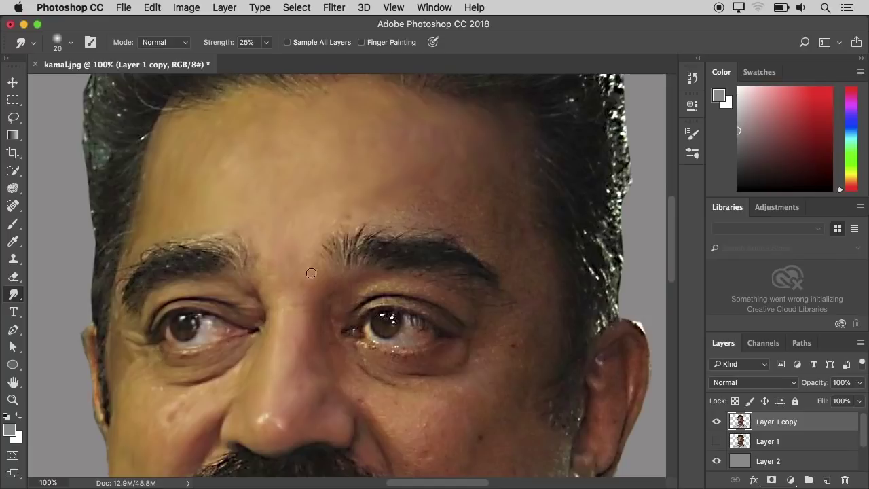
{"action": "scroll", "coordinate": [308, 291], "scroll_direction": "up", "scroll_amount": 1}
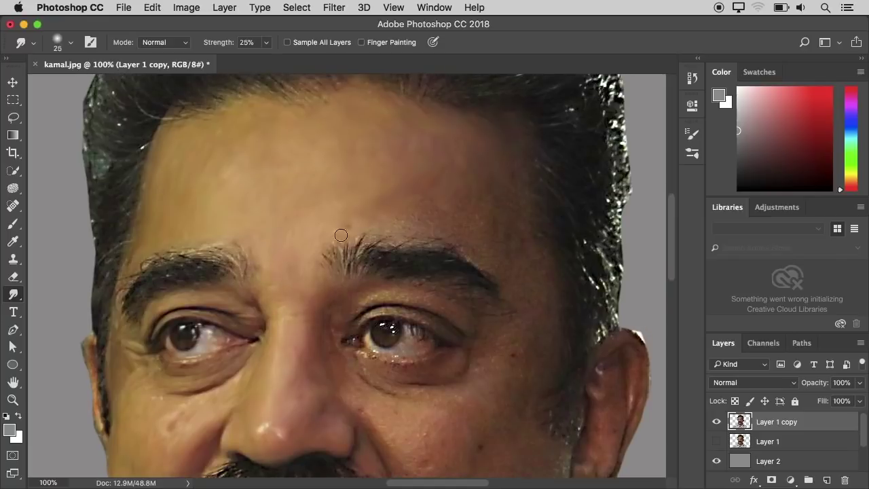
- Smooth the shaded forehead above the eyebrow and out to the temple hairline with a 40 px smudge brush
{"action": "key", "text": "bracketright"}
{"action": "key", "text": "bracketright"}
{"action": "scroll", "coordinate": [435, 204], "scroll_direction": "down", "scroll_amount": 2}
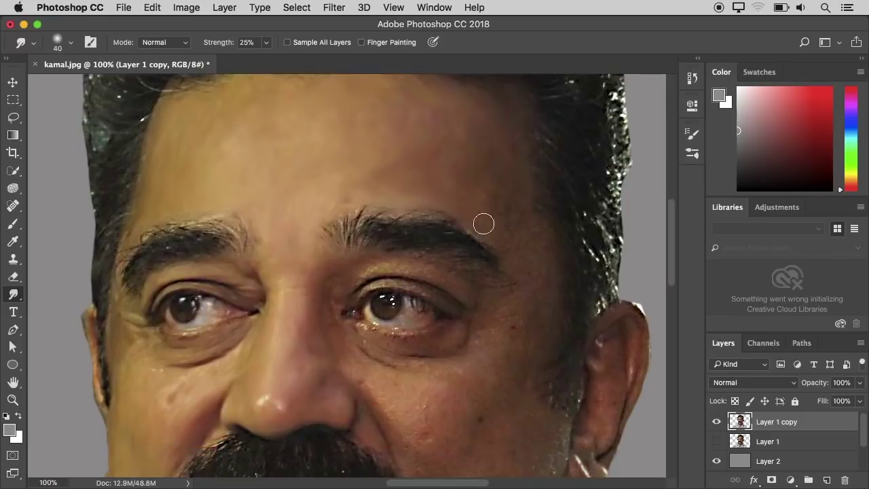
{"action": "scroll", "coordinate": [485, 223], "scroll_direction": "down", "scroll_amount": 2}
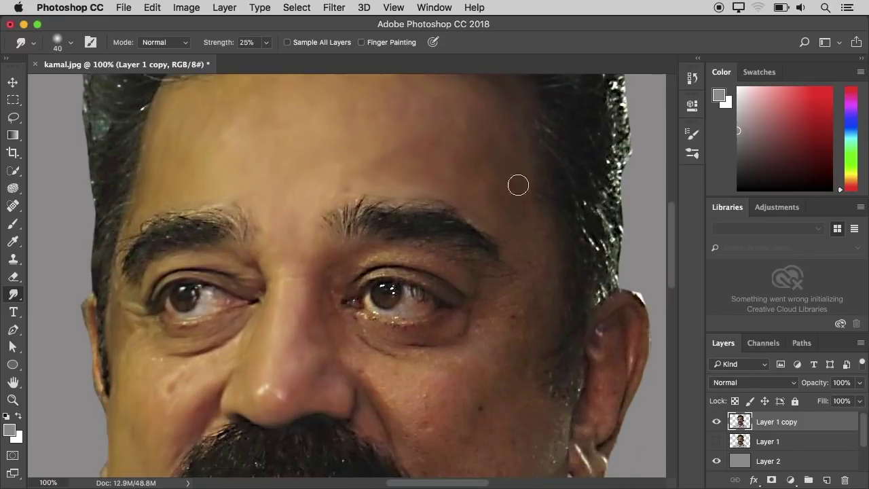
- Smudge out the blemishes on the shaded cheek along the moustache, varying the brush between 25 and 40 px
{"action": "scroll", "coordinate": [518, 190], "scroll_direction": "down", "scroll_amount": 10}
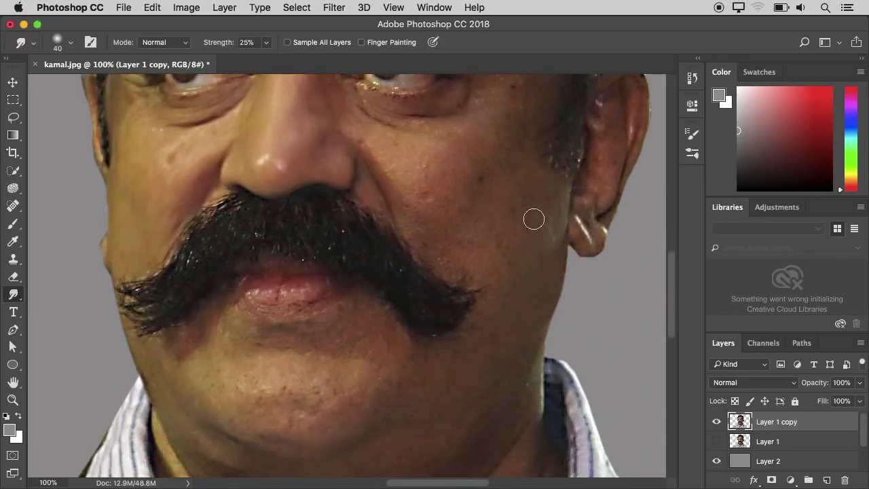
{"action": "scroll", "coordinate": [502, 235], "scroll_direction": "up", "scroll_amount": 3}
{"action": "key", "text": "bracketleft"}
{"action": "key", "text": "bracketleft"}
{"action": "key", "text": "bracketleft"}
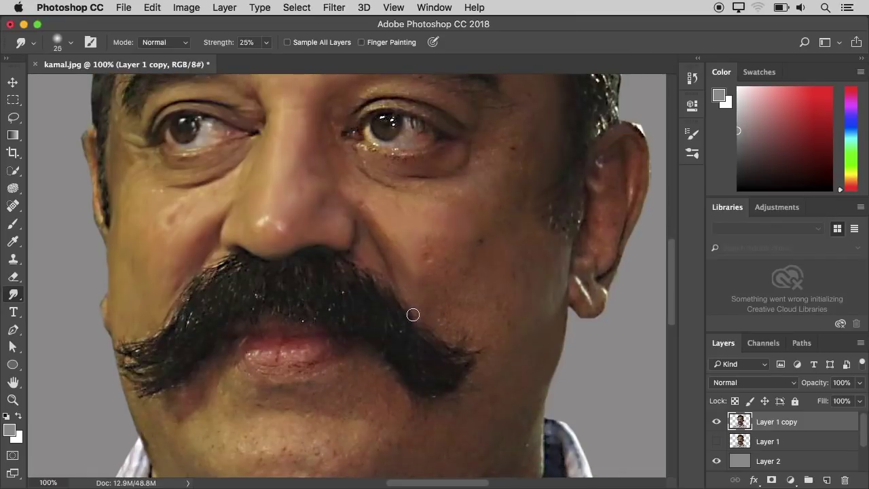
{"action": "key", "text": "bracketright"}
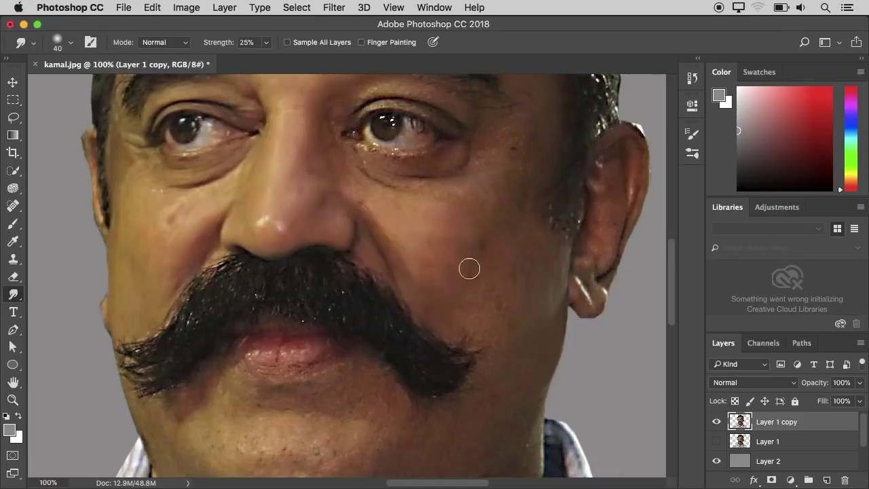
- Smooth the shaded upper cheek from below the eye to the sideburn with a smudge brush up to 40 px
{"action": "key", "text": "bracketleft"}
{"action": "key", "text": "bracketleft"}
{"action": "scroll", "coordinate": [526, 203], "scroll_direction": "up", "scroll_amount": 3}
{"action": "scroll", "coordinate": [508, 251], "scroll_direction": "down", "scroll_amount": 2}
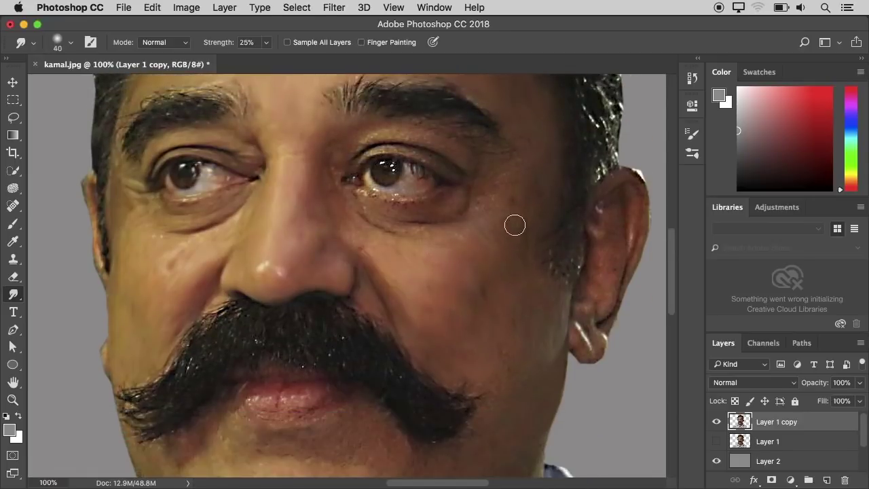
- Blend the shaded jaw from below the earlobe down to the side of the chin at 40 to 45 px
{"action": "scroll", "coordinate": [489, 292], "scroll_direction": "down", "scroll_amount": 3}
{"action": "key", "text": "bracketright"}
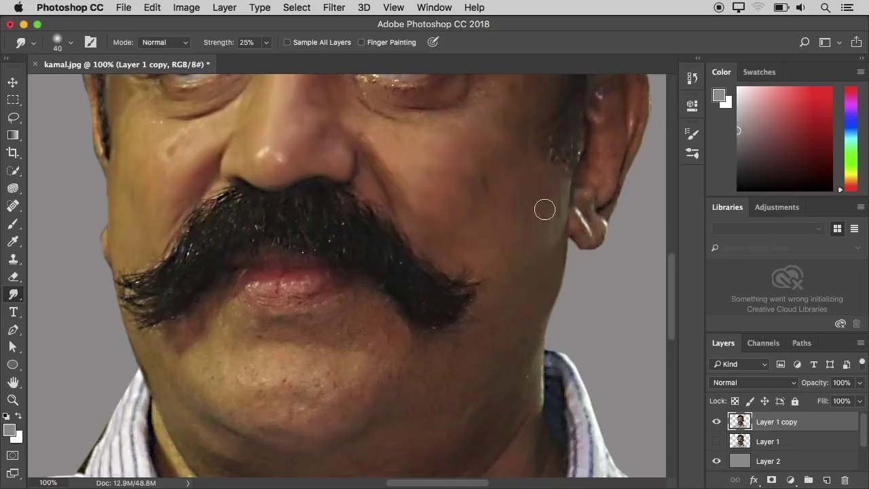
{"action": "key", "text": "bracketright"}
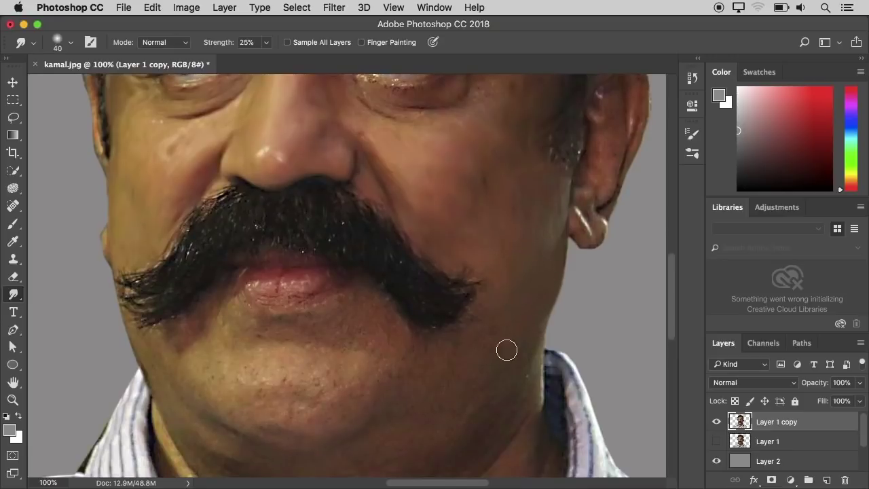
{"action": "scroll", "coordinate": [504, 349], "scroll_direction": "down", "scroll_amount": 2}
- Smooth the inner folds and rim of the shaded-side ear with a 25 to 30 px smudge brush
{"action": "scroll", "coordinate": [427, 408], "scroll_direction": "up", "scroll_amount": 6}
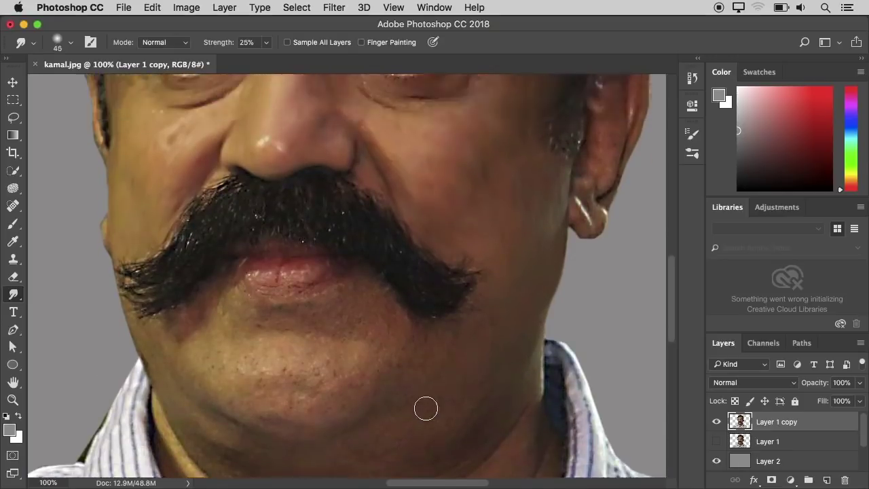
{"action": "key", "text": "bracketleft"}
{"action": "key", "text": "bracketleft"}
{"action": "key", "text": "bracketleft"}
{"action": "key", "text": "bracketleft"}
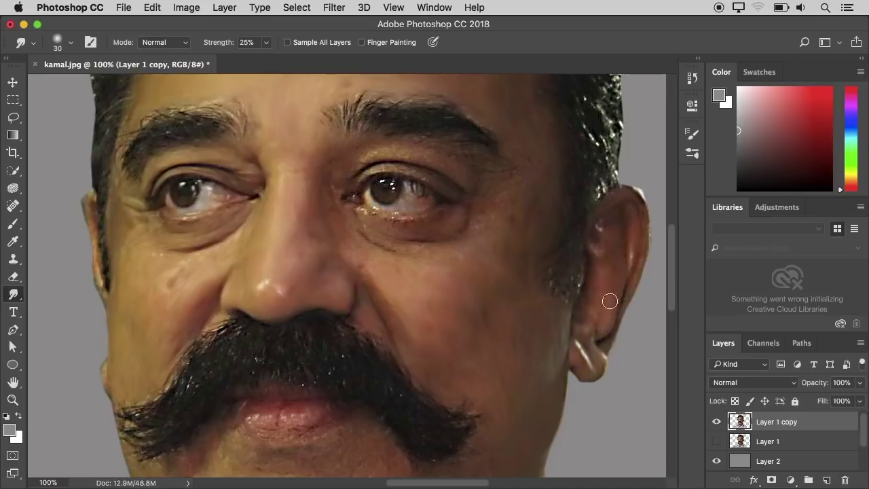
{"action": "key", "text": "bracketleft"}
{"action": "left_click_drag", "start_coordinate": [625, 229], "coordinate": [628, 277]}
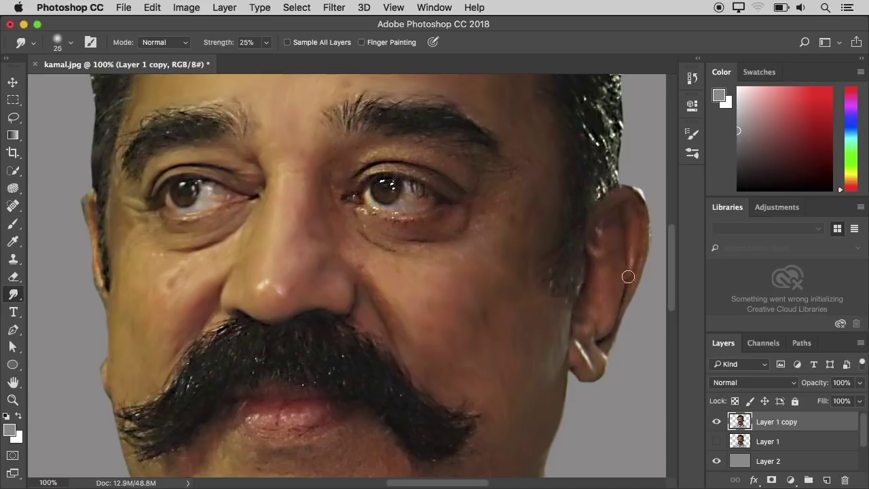
- Smudge the shaded edge of the chin at 35 px and the shiny, cracked lower lip at 30 px
{"action": "key", "text": "bracketright"}
{"action": "scroll", "coordinate": [563, 339], "scroll_direction": "down", "scroll_amount": 5}
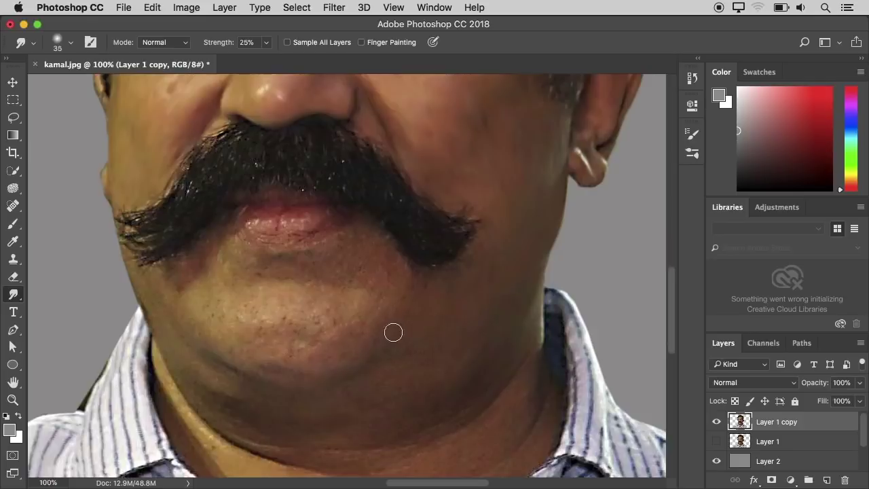
{"action": "scroll", "coordinate": [353, 330], "scroll_direction": "up", "scroll_amount": 3}
{"action": "mouse_move", "coordinate": [286, 270]}
{"action": "left_mouse_down"}
{"action": "mouse_move", "coordinate": [257, 288]}
{"action": "mouse_move", "coordinate": [283, 289]}
{"action": "left_mouse_up"}
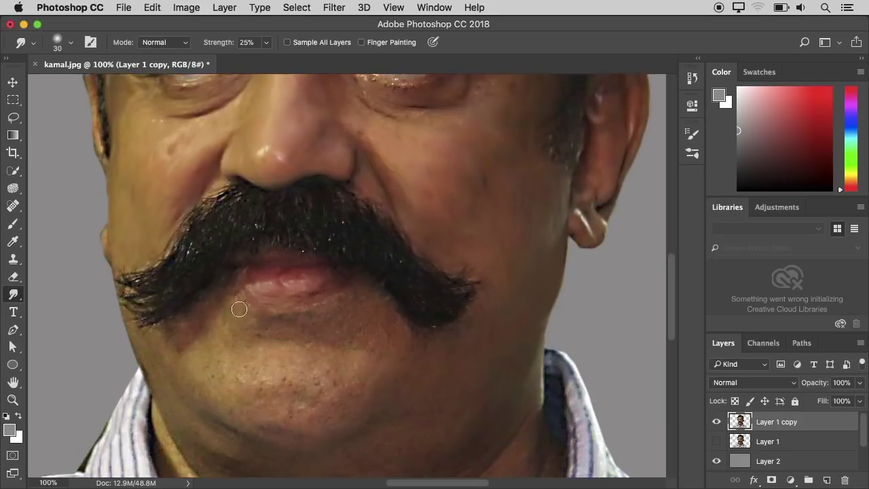
- Smooth the stubble and spots below the lower lip and across the chin with a 35 px smudge brush
{"action": "key", "text": "bracketright"}
{"action": "scroll", "coordinate": [367, 310], "scroll_direction": "down", "scroll_amount": 1}
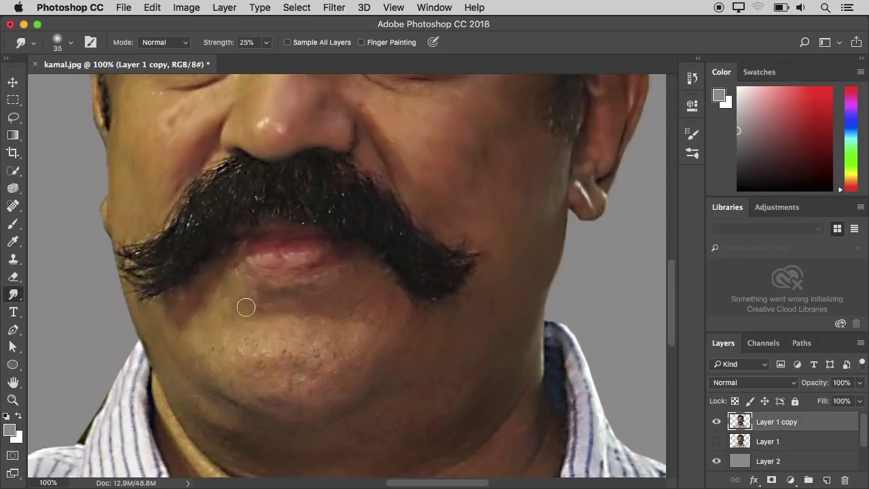
{"action": "scroll", "coordinate": [394, 311], "scroll_direction": "down", "scroll_amount": 3}
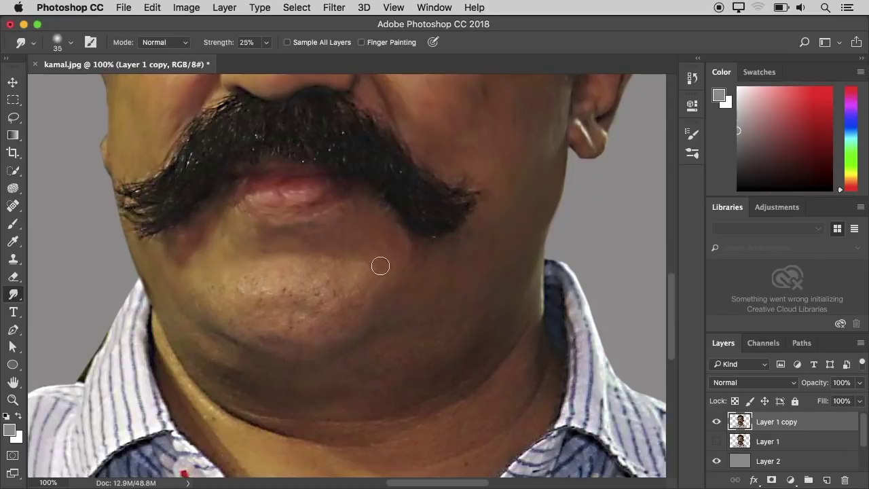
{"action": "key", "text": "bracketright"}
{"action": "key", "text": "bracketleft"}
{"action": "mouse_move", "coordinate": [234, 313]}
{"action": "left_mouse_down"}
{"action": "mouse_move", "coordinate": [245, 278]}
{"action": "mouse_move", "coordinate": [230, 269]}
{"action": "mouse_move", "coordinate": [288, 290]}
{"action": "mouse_move", "coordinate": [370, 280]}
{"action": "mouse_move", "coordinate": [250, 304]}
{"action": "mouse_move", "coordinate": [259, 321]}
{"action": "mouse_move", "coordinate": [266, 317]}
{"action": "mouse_move", "coordinate": [258, 308]}
{"action": "mouse_move", "coordinate": [298, 327]}
{"action": "mouse_move", "coordinate": [342, 313]}
{"action": "left_mouse_up"}
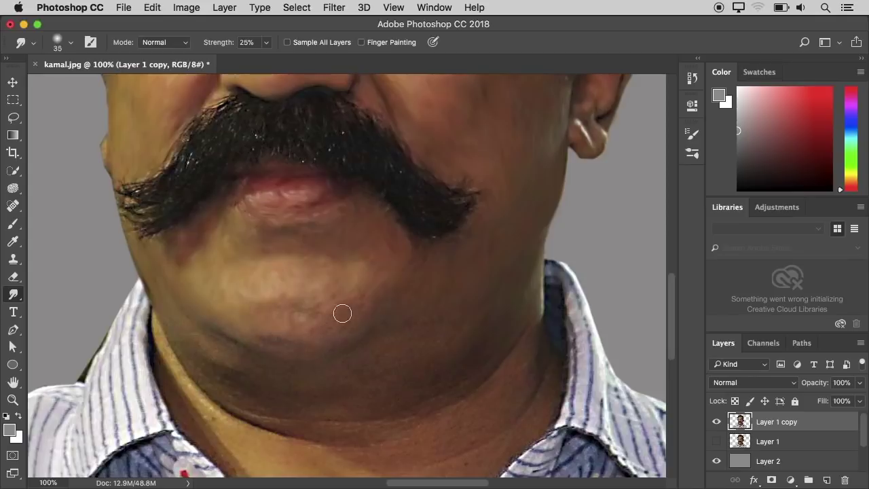
- Smooth the underside of the chin and the fold below it with a 25 to 35 px smudge brush
{"action": "key", "text": "bracketleft"}
{"action": "scroll", "coordinate": [224, 285], "scroll_direction": "down", "scroll_amount": 1}
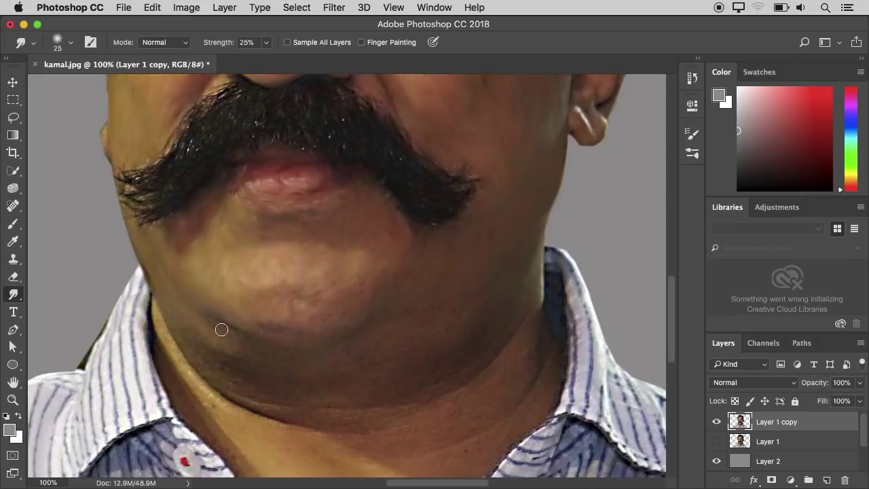
{"action": "scroll", "coordinate": [392, 277], "scroll_direction": "down", "scroll_amount": 4}
{"action": "key", "text": "bracketright"}
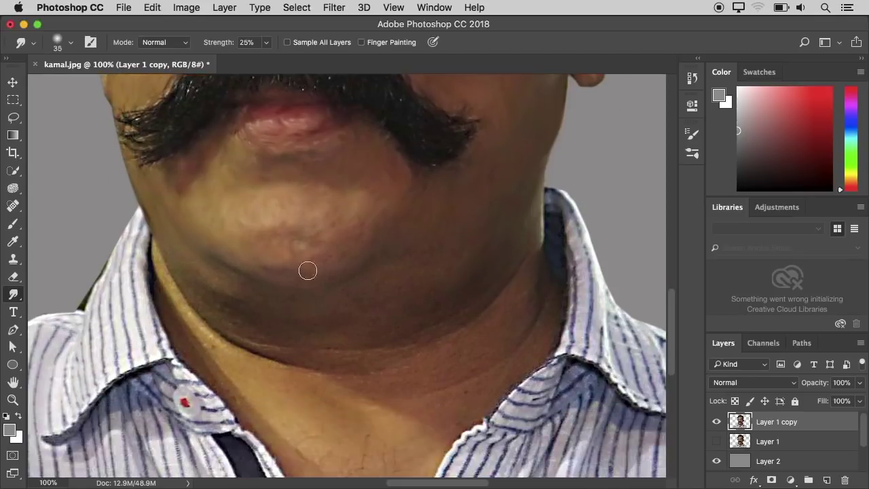
{"action": "key", "text": "bracketleft"}
{"action": "key", "text": "bracketleft"}
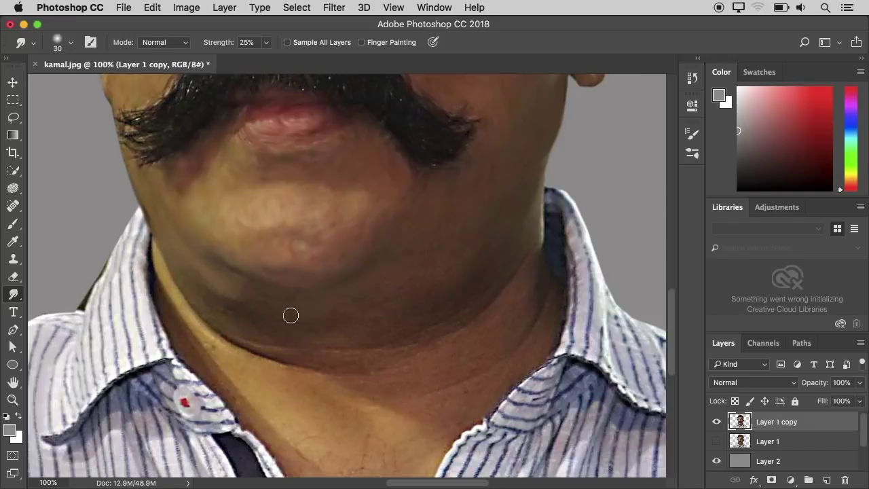
- Smudge the spots on the lit edge of the neck and blend the shaded neck beside the collar at 30 to 35 px
{"action": "left_click_drag", "start_coordinate": [175, 334], "coordinate": [240, 421]}
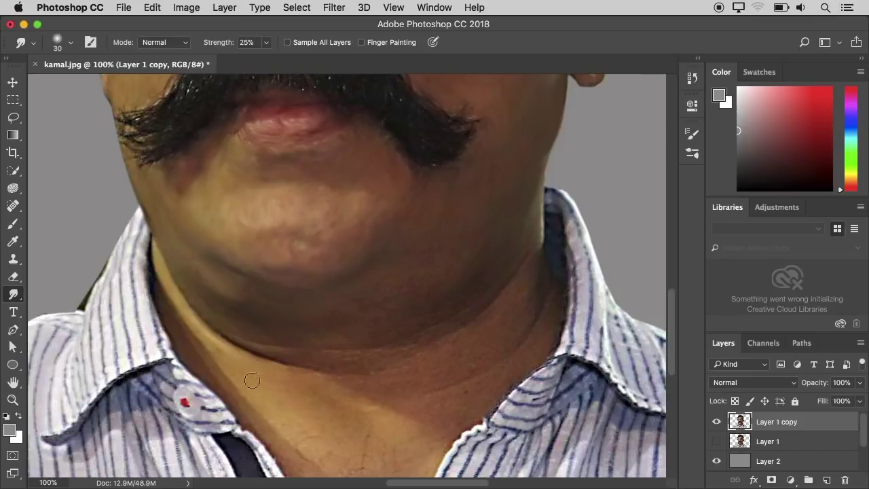
{"action": "key", "text": "bracketright"}
{"action": "key", "text": "bracketleft"}
{"action": "scroll", "coordinate": [449, 375], "scroll_direction": "down", "scroll_amount": 1}
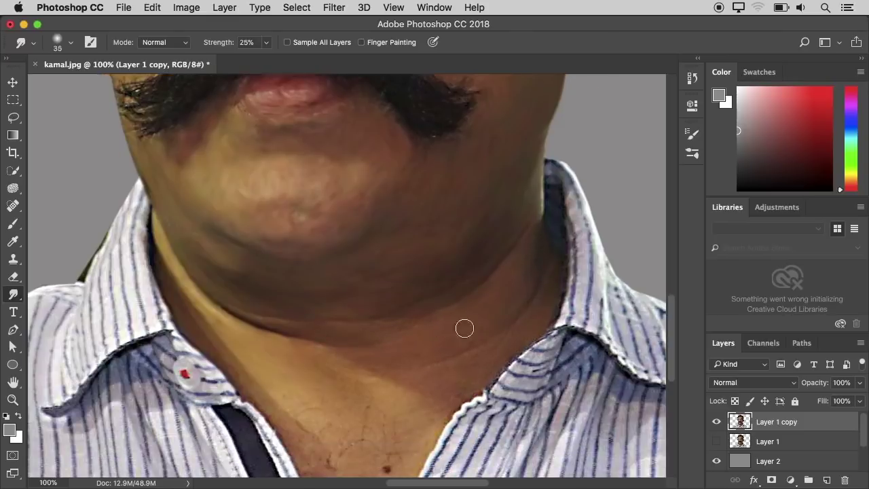
{"action": "scroll", "coordinate": [414, 392], "scroll_direction": "down", "scroll_amount": 1}
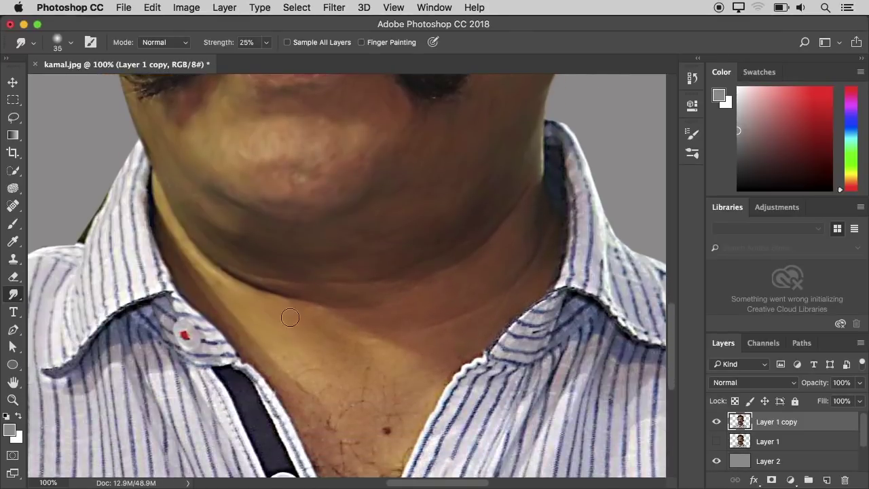
- Blend the skin at the base of the neck and smudge out the chest hair and mole in the open collar at 40 px
{"action": "scroll", "coordinate": [289, 319], "scroll_direction": "down", "scroll_amount": 3}
{"action": "left_click_drag", "start_coordinate": [428, 277], "coordinate": [370, 421]}
{"action": "key", "text": "bracketright"}
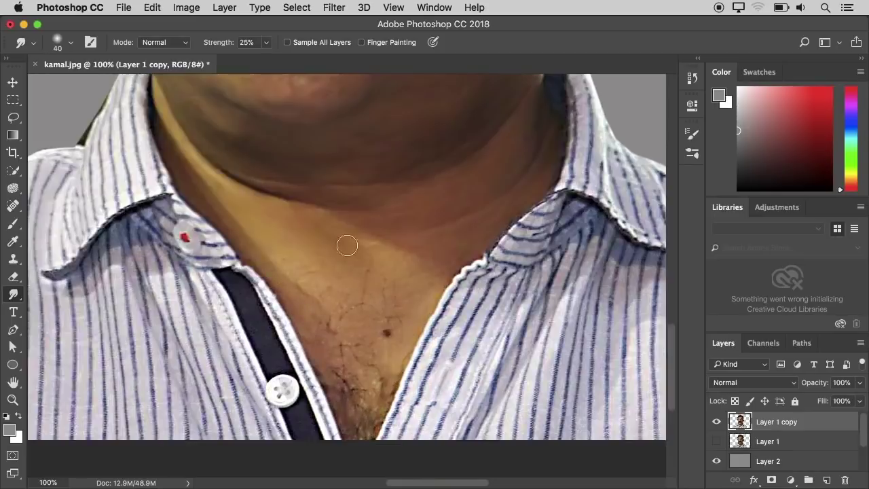
{"action": "left_click_drag", "start_coordinate": [318, 344], "coordinate": [361, 407]}
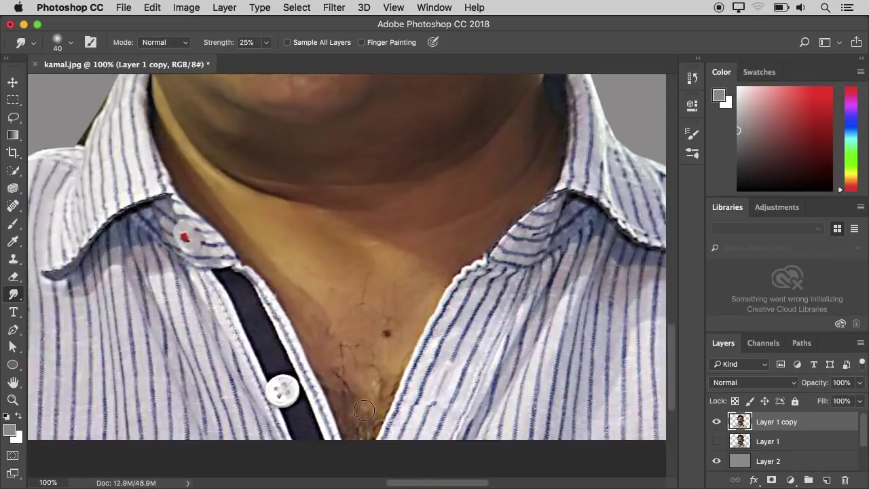
- Soften the crease and shadow edge across the lower neck with a 30 px smudge brush
{"action": "key", "text": "bracketleft"}
{"action": "key", "text": "bracketleft"}
{"action": "scroll", "coordinate": [463, 235], "scroll_direction": "up", "scroll_amount": 1}
{"action": "scroll", "coordinate": [538, 204], "scroll_direction": "up", "scroll_amount": 2}
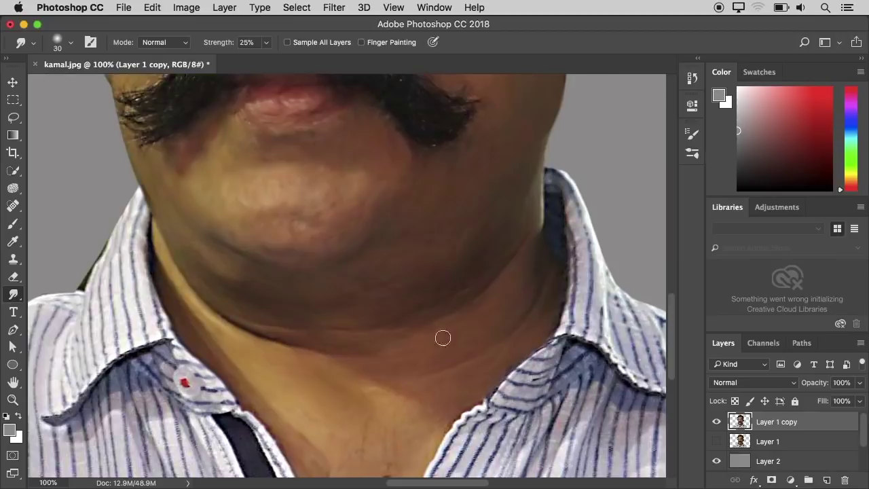
{"action": "scroll", "coordinate": [442, 336], "scroll_direction": "down", "scroll_amount": 1}
- Smudge the white, lower lid rim and inner corner of the shaded-side eye at 15 to 20 px
{"action": "scroll", "coordinate": [380, 360], "scroll_direction": "up", "scroll_amount": 6}
{"action": "scroll", "coordinate": [360, 373], "scroll_direction": "up", "scroll_amount": 7}
{"action": "key", "text": "bracketleft"}
{"action": "key", "text": "bracketleft"}
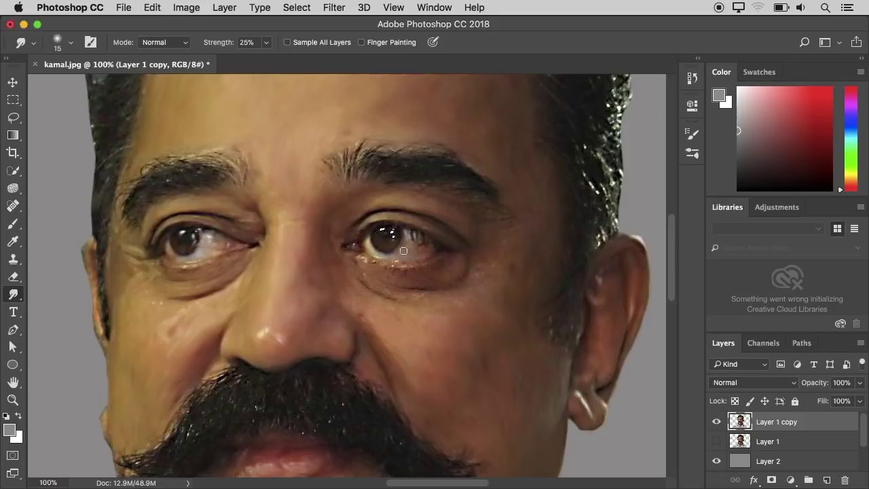
{"action": "mouse_move", "coordinate": [403, 251]}
{"action": "left_mouse_down"}
{"action": "mouse_move", "coordinate": [426, 253]}
{"action": "mouse_move", "coordinate": [386, 233]}
{"action": "mouse_move", "coordinate": [377, 245]}
{"action": "mouse_move", "coordinate": [428, 252]}
{"action": "left_mouse_up"}
{"action": "key", "text": "]"}
{"action": "mouse_move", "coordinate": [356, 260]}
{"action": "left_mouse_down"}
{"action": "mouse_move", "coordinate": [452, 266]}
{"action": "mouse_move", "coordinate": [398, 277]}
{"action": "mouse_move", "coordinate": [455, 264]}
{"action": "mouse_move", "coordinate": [455, 279]}
{"action": "mouse_move", "coordinate": [395, 282]}
{"action": "mouse_move", "coordinate": [438, 285]}
{"action": "mouse_move", "coordinate": [482, 260]}
{"action": "mouse_move", "coordinate": [478, 278]}
{"action": "mouse_move", "coordinate": [480, 246]}
{"action": "left_mouse_up"}
{"action": "mouse_move", "coordinate": [350, 238]}
{"action": "left_mouse_down"}
{"action": "mouse_move", "coordinate": [363, 248]}
{"action": "mouse_move", "coordinate": [353, 242]}
{"action": "left_mouse_up"}
- Smooth the bag under the shaded-side eye and the skin around its outer corner at 25 to 30 px
{"action": "key", "text": "]"}
{"action": "mouse_move", "coordinate": [375, 291]}
{"action": "left_mouse_down"}
{"action": "mouse_move", "coordinate": [452, 290]}
{"action": "mouse_move", "coordinate": [482, 272]}
{"action": "left_mouse_up"}
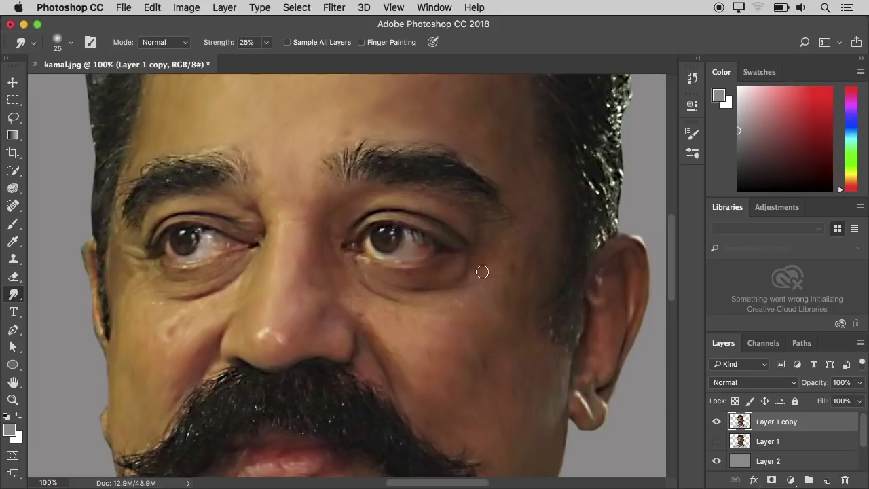
{"action": "key", "text": "bracketright"}
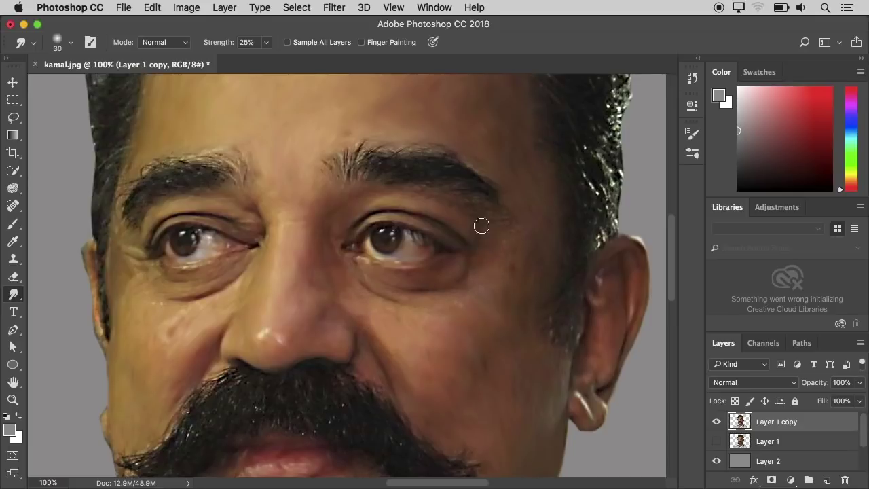
{"action": "key", "text": "bracketleft"}
{"action": "key", "text": "bracketleft"}
{"action": "key", "text": "bracketleft"}
- Check the smoothed forehead, eyes, moustache edges, chin and neck up close, and the whole portrait at 33.3% zoom
{"action": "scroll", "coordinate": [93, 313], "scroll_direction": "up", "scroll_amount": 3}
{"action": "scroll", "coordinate": [95, 309], "scroll_direction": "down", "scroll_amount": 10}
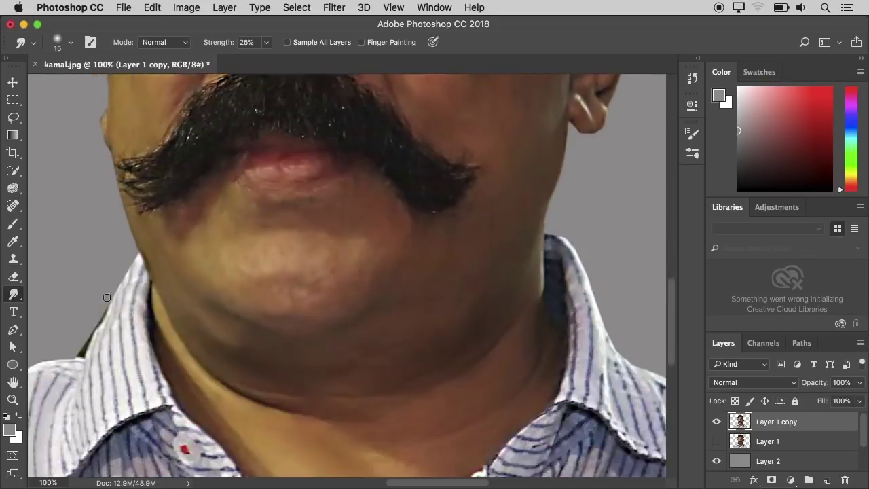
{"action": "scroll", "coordinate": [310, 218], "scroll_direction": "down", "scroll_amount": 5}
{"action": "scroll", "coordinate": [306, 240], "scroll_direction": "up", "scroll_amount": 6}
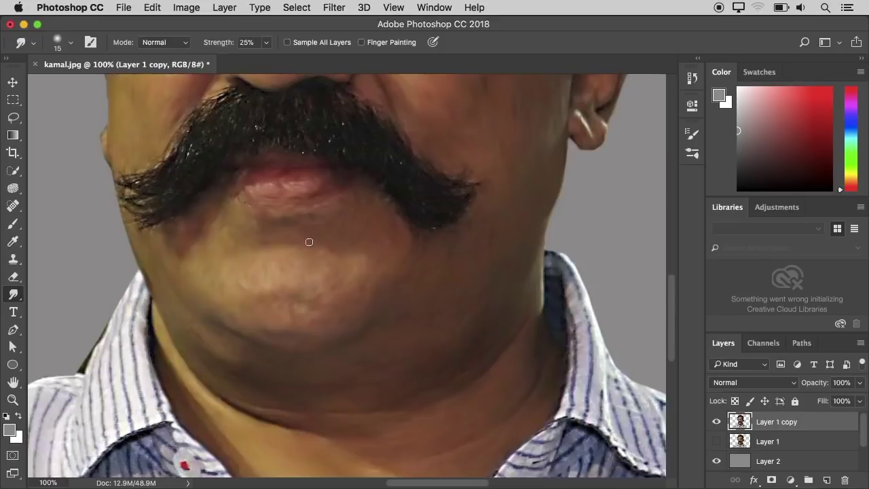
{"action": "key", "text": "bracketright"}
{"action": "scroll", "coordinate": [448, 241], "scroll_direction": "up", "scroll_amount": 10}
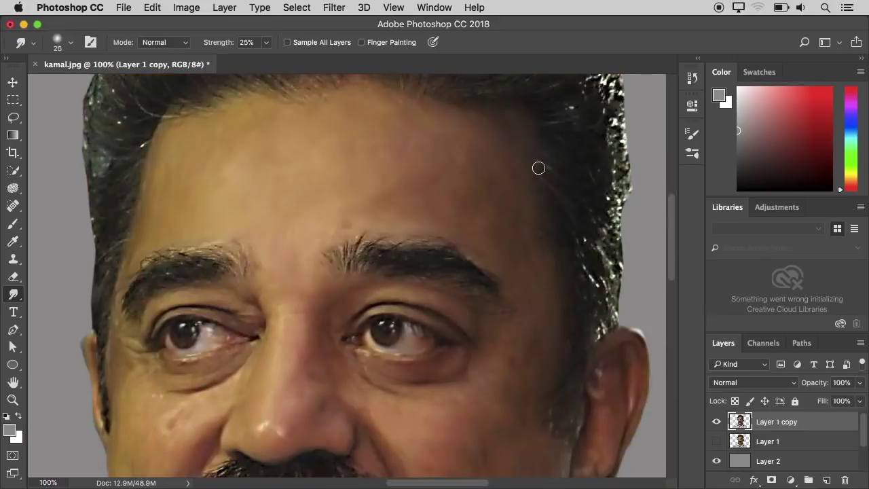
{"action": "scroll", "coordinate": [122, 240], "scroll_direction": "down", "scroll_amount": 4}
{"action": "scroll", "coordinate": [142, 272], "scroll_direction": "down", "scroll_amount": 5}
{"action": "key", "text": "bracketleft"}
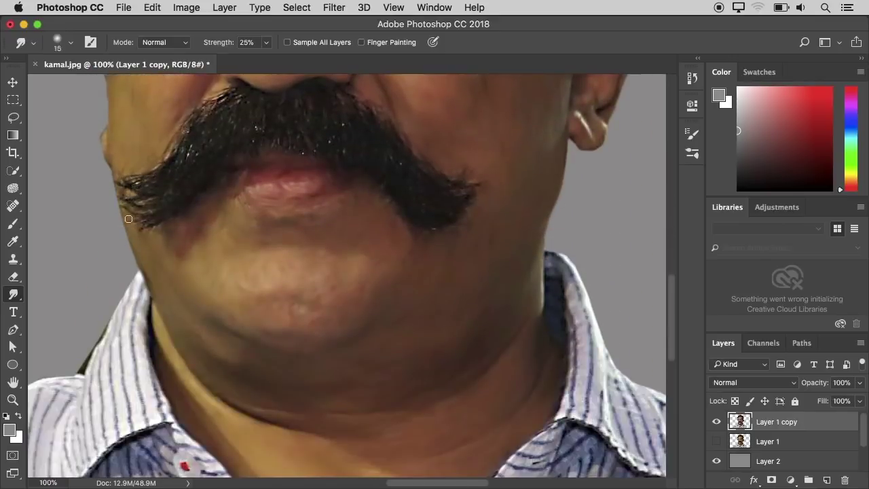
{"action": "scroll", "coordinate": [211, 168], "scroll_direction": "up", "scroll_amount": 3}
{"action": "key", "text": "bracketright"}
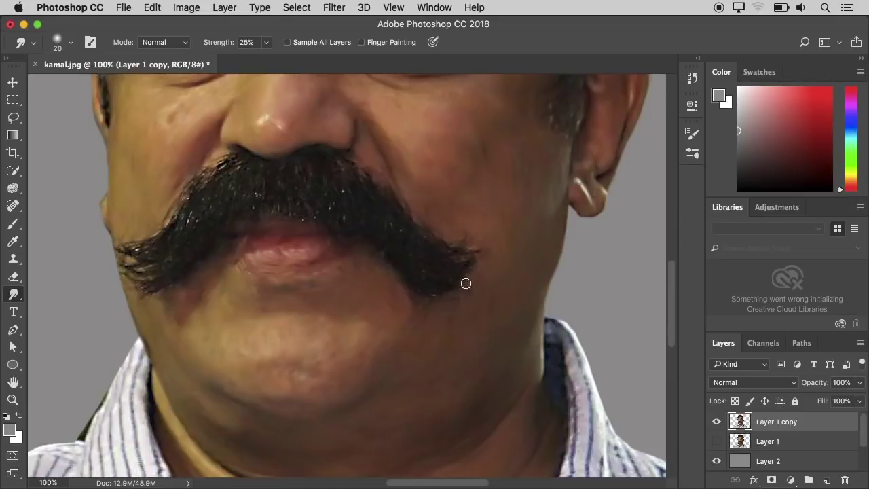
{"action": "scroll", "coordinate": [509, 326], "scroll_direction": "down", "scroll_amount": 4}
{"action": "scroll", "coordinate": [281, 343], "scroll_direction": "down", "scroll_amount": 3}
{"action": "scroll", "coordinate": [322, 364], "scroll_direction": "up", "scroll_amount": 8}
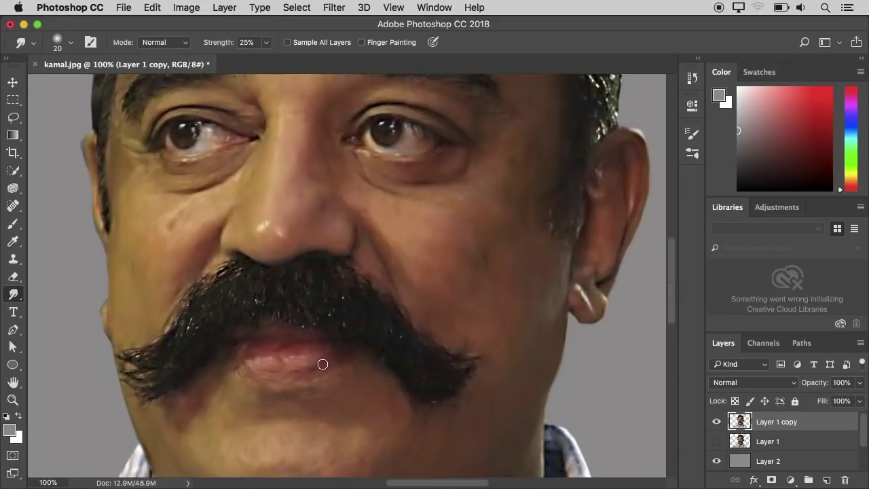
{"action": "scroll", "coordinate": [322, 364], "scroll_direction": "up", "scroll_amount": 2}
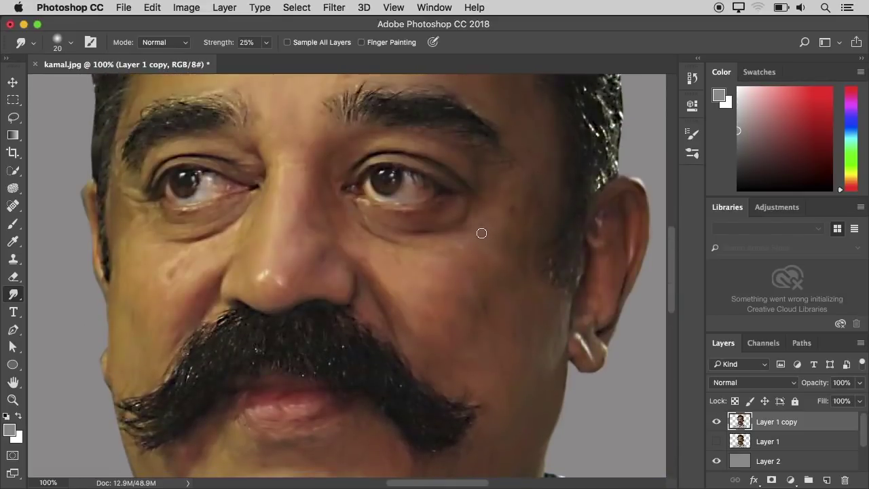
{"action": "key", "text": "super+minus"}
{"action": "key", "text": "super+minus"}
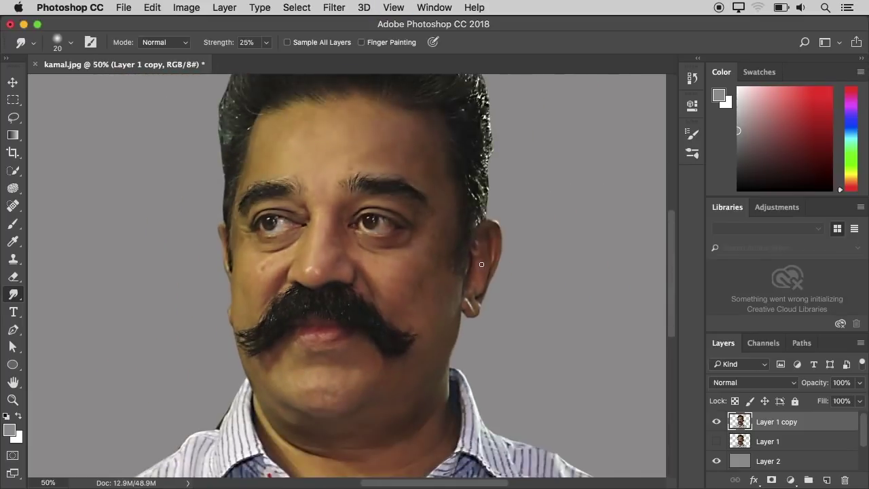
{"action": "key", "text": "super+minus"}
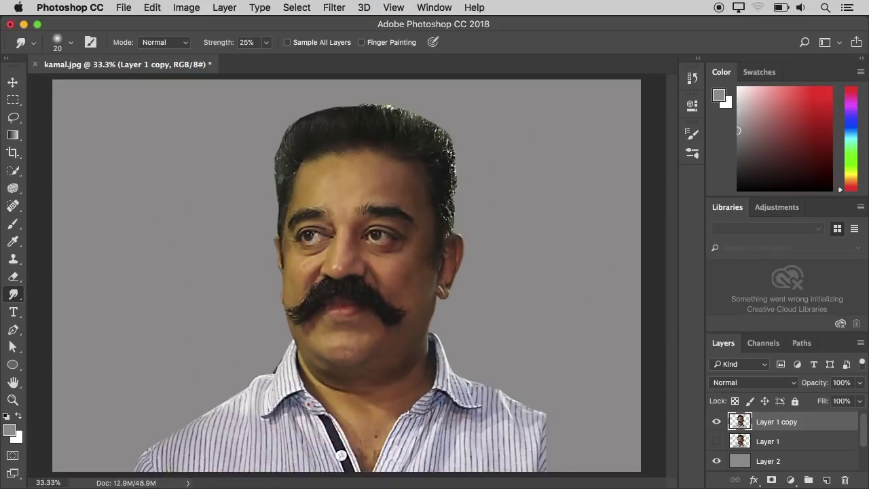
- Switch the smudge brush to the 11 px three-dot tip and set its strength to 90% for hair strokes
{"action": "key", "text": "super+1"}
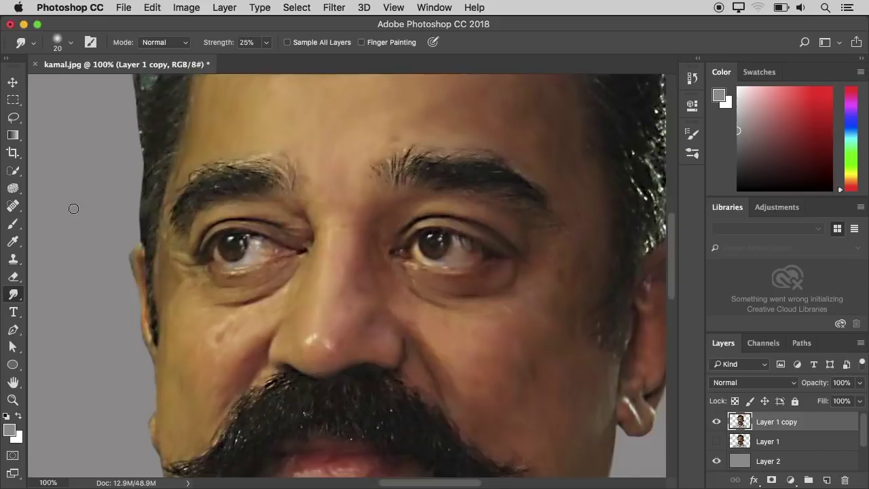
{"action": "left_click", "coordinate": [89, 43]}
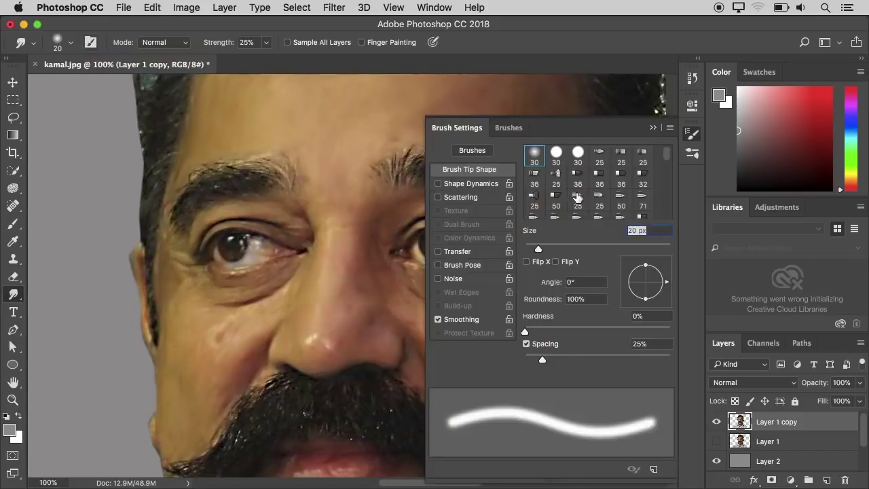
{"action": "scroll", "coordinate": [577, 197], "scroll_direction": "down", "scroll_amount": 5}
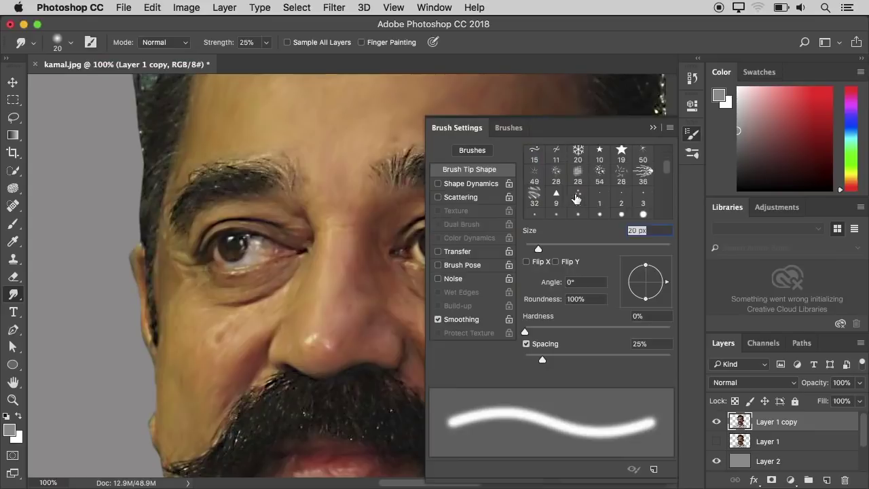
{"action": "left_click", "coordinate": [576, 198]}
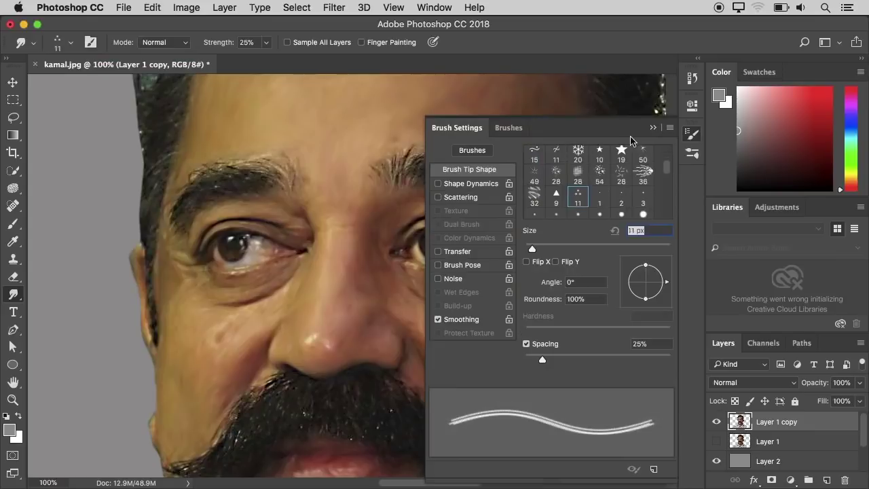
{"action": "left_click", "coordinate": [692, 134]}
{"action": "key", "text": "super+plus"}
{"action": "left_click_drag", "start_coordinate": [266, 42], "coordinate": [307, 61]}
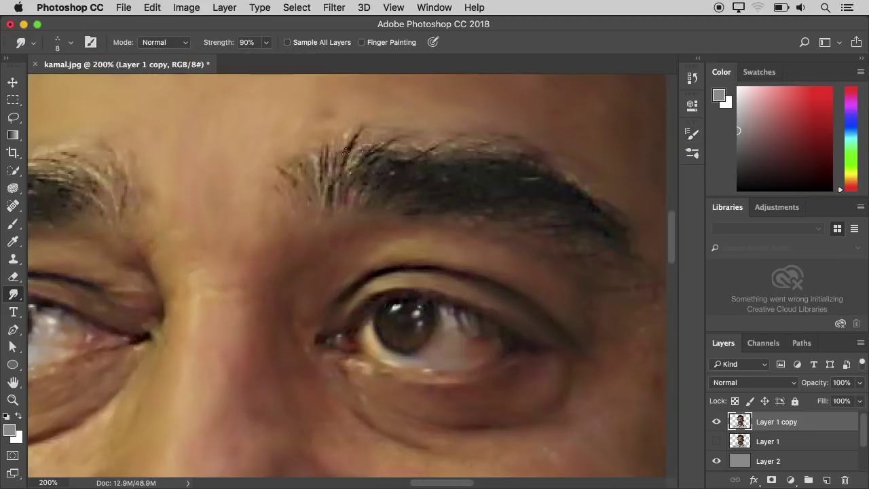
- Smudge hair-like strokes outward from the inner end and along the upper middle of the shaded-side eyebrow at 7 to 8 px
{"action": "left_click_drag", "start_coordinate": [345, 183], "coordinate": [348, 146]}
{"action": "mouse_move", "coordinate": [332, 201]}
{"action": "left_mouse_down"}
{"action": "mouse_move", "coordinate": [347, 139]}
{"action": "mouse_move", "coordinate": [332, 185]}
{"action": "mouse_move", "coordinate": [328, 148]}
{"action": "left_mouse_up"}
{"action": "left_click_drag", "start_coordinate": [326, 184], "coordinate": [315, 155]}
{"action": "mouse_move", "coordinate": [337, 190]}
{"action": "left_mouse_down"}
{"action": "mouse_move", "coordinate": [369, 148]}
{"action": "mouse_move", "coordinate": [365, 165]}
{"action": "mouse_move", "coordinate": [346, 175]}
{"action": "mouse_move", "coordinate": [351, 196]}
{"action": "mouse_move", "coordinate": [361, 181]}
{"action": "mouse_move", "coordinate": [366, 191]}
{"action": "mouse_move", "coordinate": [394, 146]}
{"action": "left_mouse_up"}
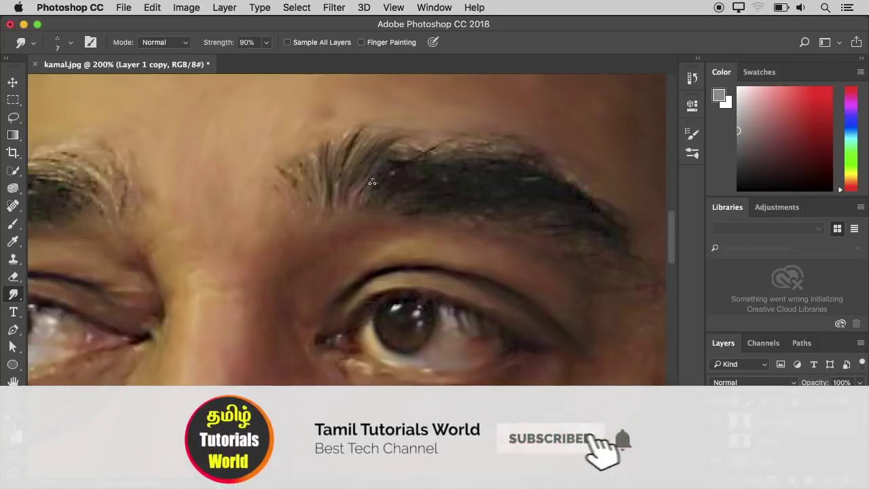
{"action": "mouse_move", "coordinate": [373, 182]}
{"action": "left_mouse_down"}
{"action": "mouse_move", "coordinate": [411, 145]}
{"action": "mouse_move", "coordinate": [412, 155]}
{"action": "mouse_move", "coordinate": [427, 151]}
{"action": "left_mouse_up"}
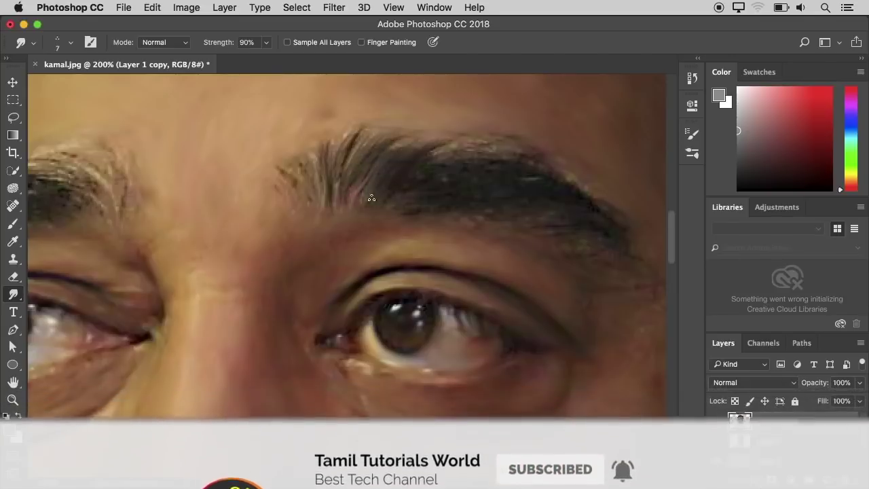
{"action": "mouse_move", "coordinate": [371, 198]}
{"action": "left_mouse_down"}
{"action": "mouse_move", "coordinate": [448, 148]}
{"action": "mouse_move", "coordinate": [484, 142]}
{"action": "left_mouse_up"}
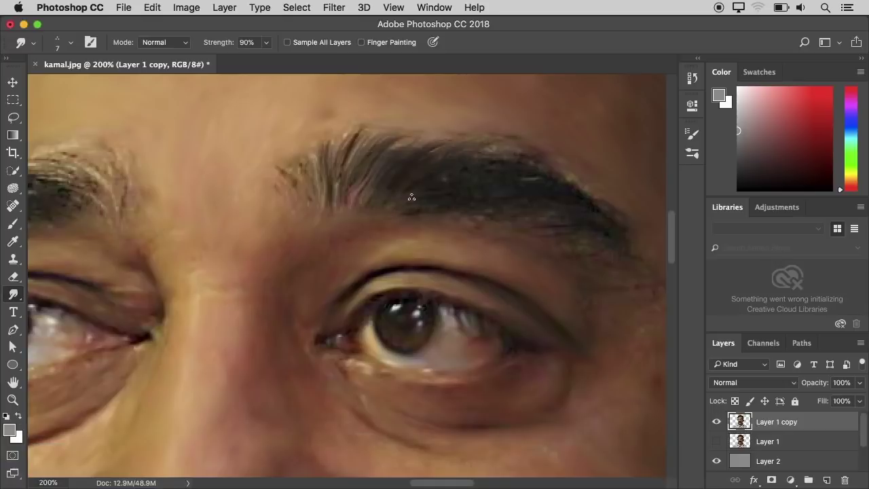
{"action": "left_click_drag", "start_coordinate": [412, 196], "coordinate": [498, 149]}
{"action": "left_click_drag", "start_coordinate": [427, 152], "coordinate": [445, 138]}
{"action": "key", "text": "bracketleft"}
{"action": "key", "text": "bracketleft"}
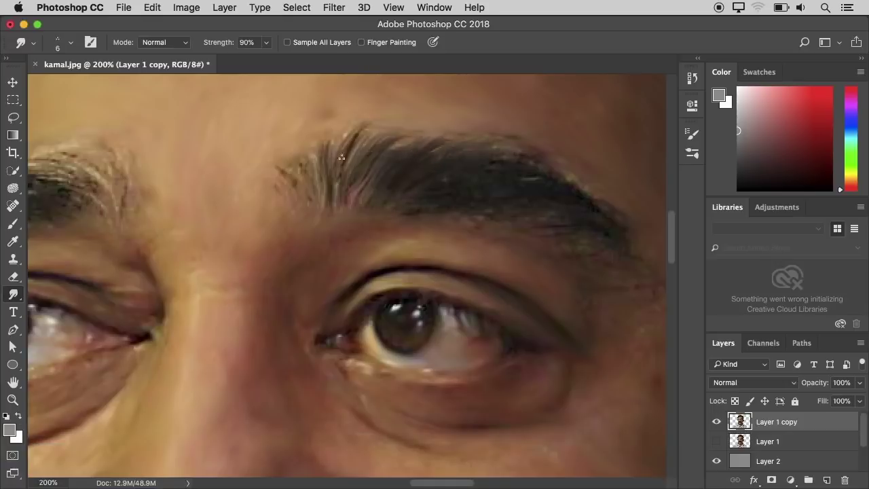
- Refine the inner hairs and comb the middle and outer tail of the shaded-side eyebrow at 6 to 7 px
{"action": "mouse_move", "coordinate": [342, 157]}
{"action": "left_mouse_down"}
{"action": "mouse_move", "coordinate": [321, 180]}
{"action": "mouse_move", "coordinate": [299, 174]}
{"action": "left_mouse_up"}
{"action": "mouse_move", "coordinate": [486, 176]}
{"action": "left_mouse_down"}
{"action": "mouse_move", "coordinate": [470, 163]}
{"action": "mouse_move", "coordinate": [520, 164]}
{"action": "mouse_move", "coordinate": [497, 184]}
{"action": "mouse_move", "coordinate": [521, 141]}
{"action": "mouse_move", "coordinate": [509, 186]}
{"action": "mouse_move", "coordinate": [422, 199]}
{"action": "left_mouse_up"}
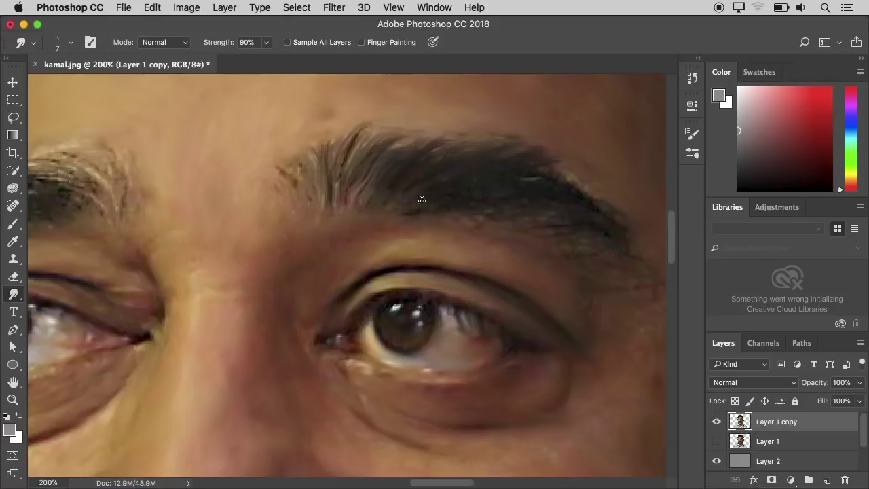
{"action": "mouse_move", "coordinate": [520, 192]}
{"action": "left_mouse_down"}
{"action": "mouse_move", "coordinate": [572, 177]}
{"action": "mouse_move", "coordinate": [525, 182]}
{"action": "mouse_move", "coordinate": [582, 185]}
{"action": "mouse_move", "coordinate": [498, 212]}
{"action": "mouse_move", "coordinate": [511, 197]}
{"action": "mouse_move", "coordinate": [598, 191]}
{"action": "mouse_move", "coordinate": [547, 192]}
{"action": "mouse_move", "coordinate": [609, 205]}
{"action": "left_mouse_up"}
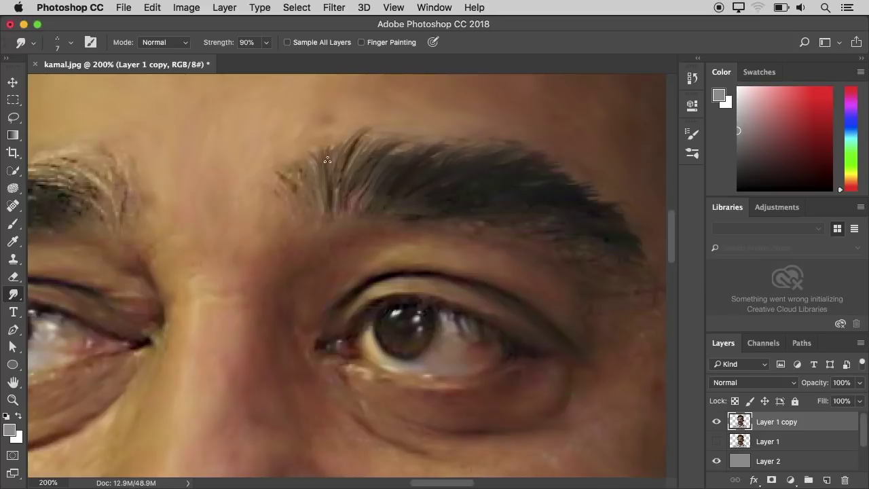
{"action": "mouse_move", "coordinate": [338, 140]}
{"action": "left_mouse_down"}
{"action": "mouse_move", "coordinate": [520, 166]}
{"action": "mouse_move", "coordinate": [569, 195]}
{"action": "mouse_move", "coordinate": [587, 236]}
{"action": "left_mouse_up"}
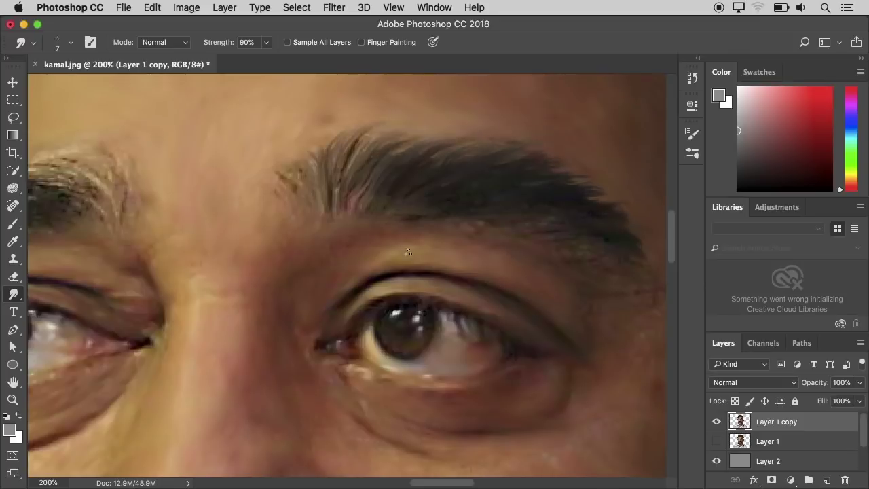
- Smudge hair-like strokes along the lit-side eyebrow, from its inner end to the outer tail, at 7 to 8 px
{"action": "left_click_drag", "start_coordinate": [276, 222], "coordinate": [557, 243]}
{"action": "mouse_move", "coordinate": [367, 221]}
{"action": "left_mouse_down"}
{"action": "mouse_move", "coordinate": [295, 185]}
{"action": "mouse_move", "coordinate": [352, 220]}
{"action": "mouse_move", "coordinate": [357, 206]}
{"action": "mouse_move", "coordinate": [313, 222]}
{"action": "mouse_move", "coordinate": [237, 196]}
{"action": "mouse_move", "coordinate": [309, 224]}
{"action": "mouse_move", "coordinate": [251, 228]}
{"action": "mouse_move", "coordinate": [216, 206]}
{"action": "mouse_move", "coordinate": [257, 199]}
{"action": "mouse_move", "coordinate": [301, 202]}
{"action": "mouse_move", "coordinate": [196, 217]}
{"action": "mouse_move", "coordinate": [215, 220]}
{"action": "mouse_move", "coordinate": [181, 240]}
{"action": "mouse_move", "coordinate": [216, 245]}
{"action": "mouse_move", "coordinate": [159, 296]}
{"action": "mouse_move", "coordinate": [203, 312]}
{"action": "left_mouse_up"}
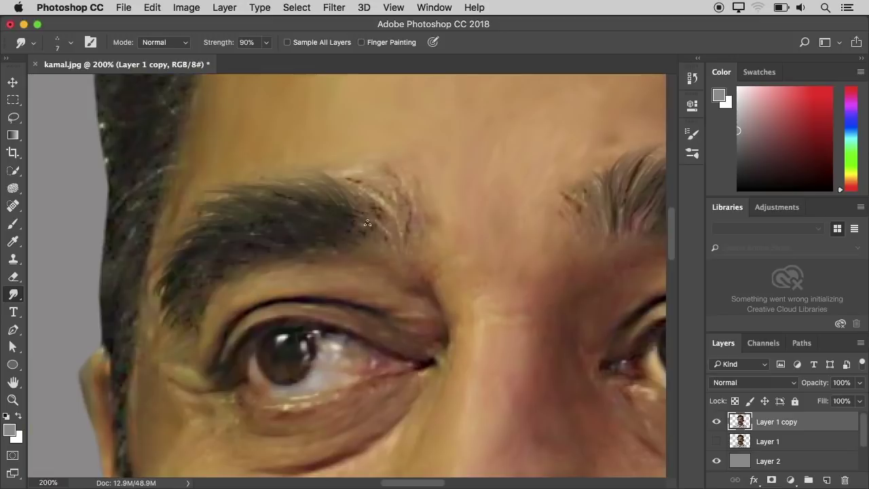
{"action": "left_click_drag", "start_coordinate": [367, 223], "coordinate": [358, 213]}
{"action": "mouse_move", "coordinate": [239, 215]}
{"action": "left_mouse_down"}
{"action": "mouse_move", "coordinate": [285, 188]}
{"action": "mouse_move", "coordinate": [205, 229]}
{"action": "left_mouse_up"}
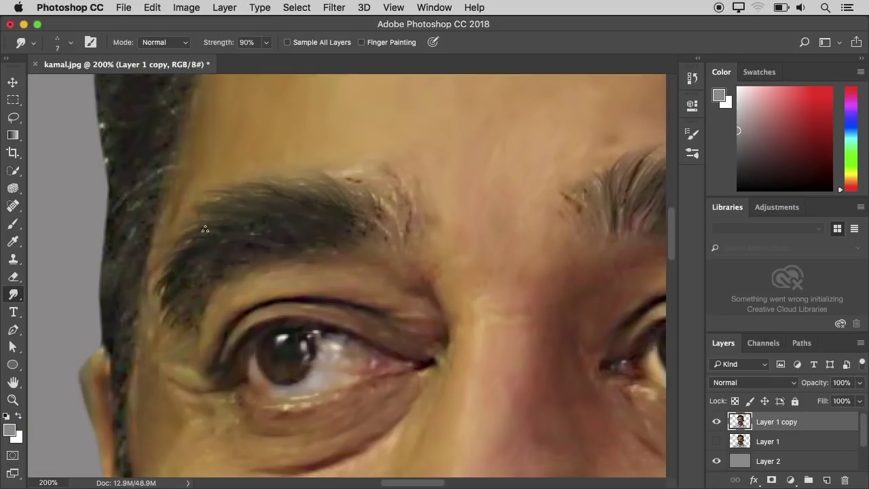
{"action": "left_click_drag", "start_coordinate": [168, 310], "coordinate": [196, 317]}
{"action": "mouse_move", "coordinate": [165, 289]}
{"action": "left_mouse_down"}
{"action": "mouse_move", "coordinate": [180, 331]}
{"action": "mouse_move", "coordinate": [173, 338]}
{"action": "left_mouse_up"}
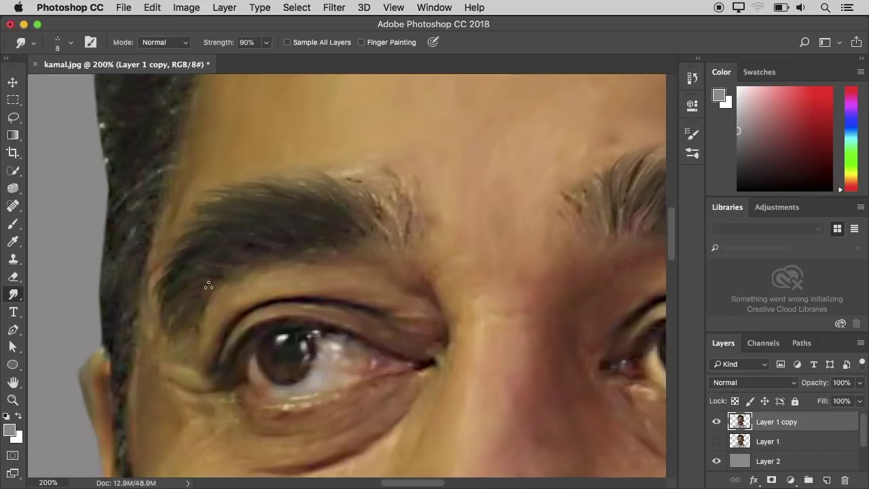
{"action": "mouse_move", "coordinate": [338, 206]}
{"action": "left_mouse_down"}
{"action": "mouse_move", "coordinate": [350, 187]}
{"action": "mouse_move", "coordinate": [356, 194]}
{"action": "left_mouse_up"}
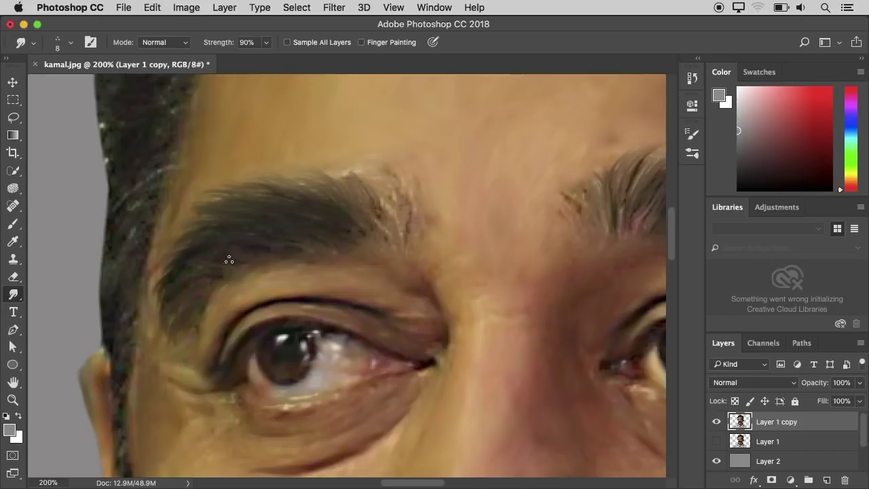
{"action": "scroll", "coordinate": [343, 278], "scroll_direction": "up", "scroll_amount": 5}
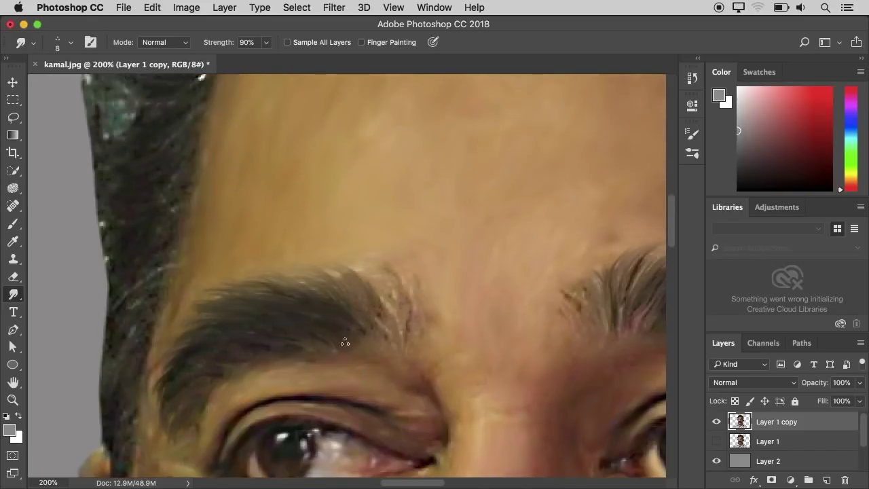
- Refine the hairs at the inner ends of both eyebrows with 8 px smudge strokes
{"action": "scroll", "coordinate": [236, 332], "scroll_direction": "down", "scroll_amount": 5}
{"action": "scroll", "coordinate": [235, 328], "scroll_direction": "up", "scroll_amount": 2}
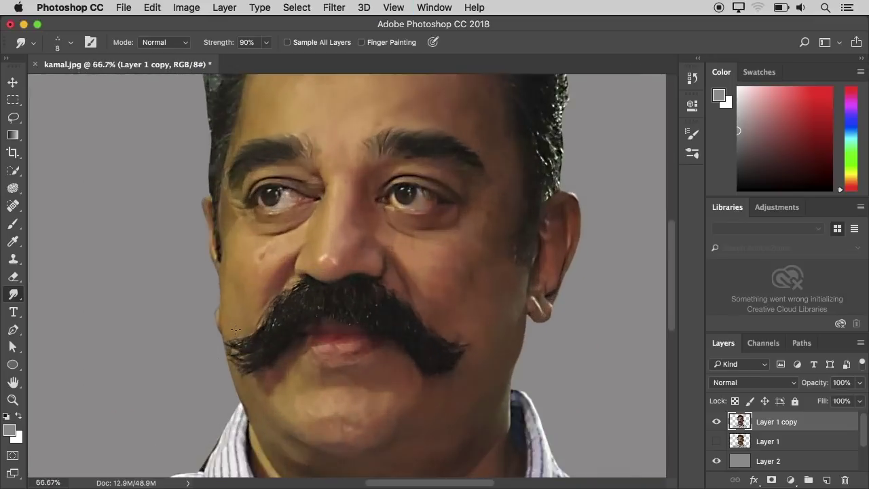
{"action": "key", "text": "super+plus"}
{"action": "scroll", "coordinate": [235, 328], "scroll_direction": "up", "scroll_amount": 8}
{"action": "key", "text": "super+plus"}
{"action": "left_click_drag", "start_coordinate": [228, 264], "coordinate": [203, 283]}
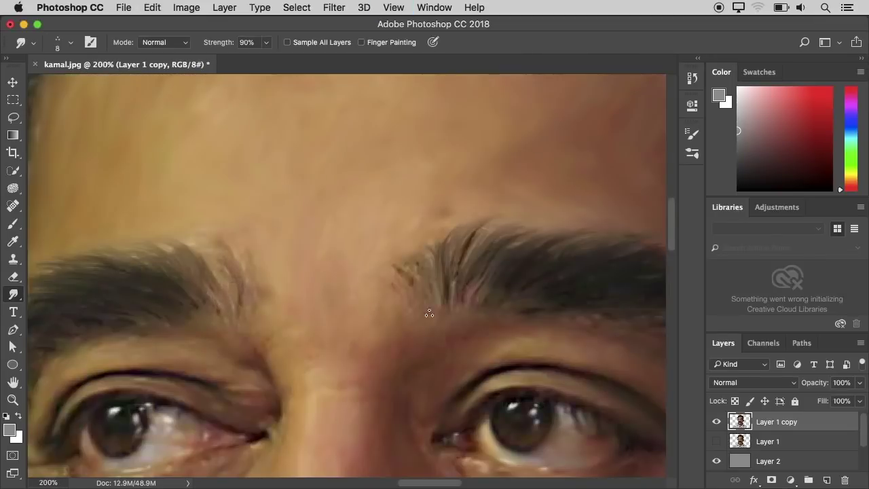
{"action": "left_click_drag", "start_coordinate": [429, 312], "coordinate": [388, 263]}
- Smudge upward hair strokes from the lit-side hairline through the front hair and past its top edge at 10 to 25 px
{"action": "scroll", "coordinate": [417, 289], "scroll_direction": "down", "scroll_amount": 1}
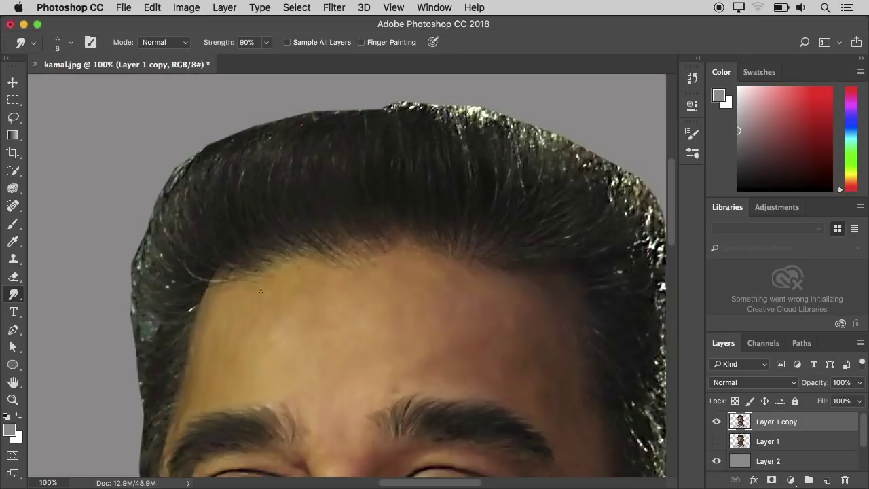
{"action": "key", "text": "bracketright"}
{"action": "key", "text": "bracketright"}
{"action": "left_click_drag", "start_coordinate": [253, 266], "coordinate": [243, 240]}
{"action": "left_click_drag", "start_coordinate": [254, 129], "coordinate": [312, 110]}
{"action": "key", "text": "bracketleft"}
{"action": "key", "text": "bracketright"}
{"action": "key", "text": "bracketright"}
{"action": "left_click_drag", "start_coordinate": [290, 247], "coordinate": [272, 212]}
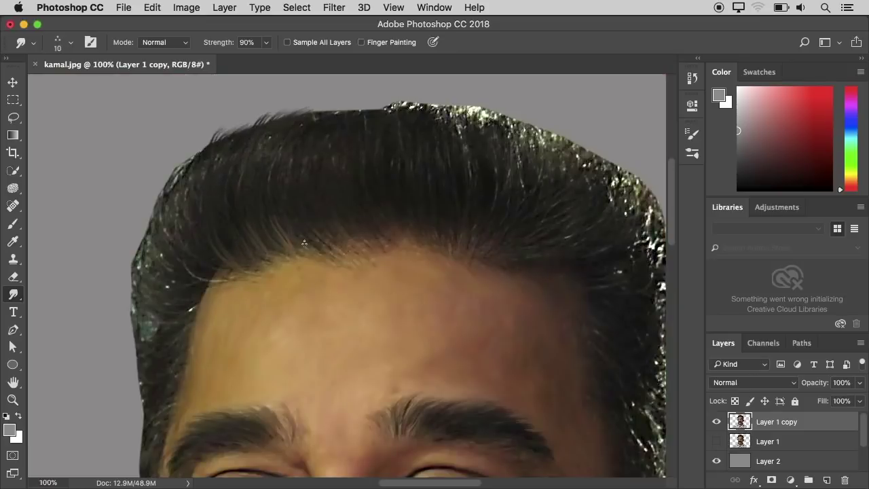
{"action": "key", "text": "bracketright"}
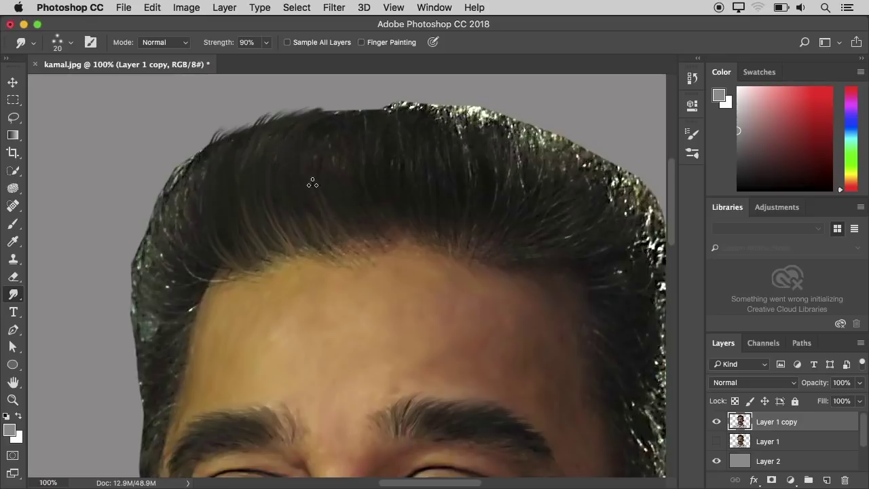
{"action": "key", "text": "bracketright"}
- Comb the lit-side upper corner of the hair upward and outward past the cutout edge at 15 px
{"action": "key", "text": "bracketleft"}
{"action": "key", "text": "bracketleft"}
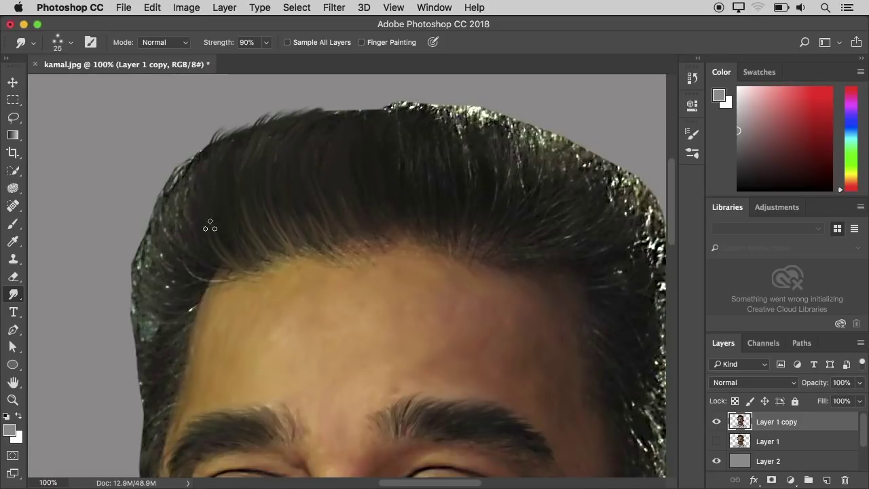
{"action": "left_click_drag", "start_coordinate": [210, 224], "coordinate": [186, 175]}
{"action": "mouse_move", "coordinate": [187, 238]}
{"action": "left_mouse_down"}
{"action": "mouse_move", "coordinate": [170, 210]}
{"action": "mouse_move", "coordinate": [179, 161]}
{"action": "left_mouse_up"}
{"action": "left_click_drag", "start_coordinate": [171, 211], "coordinate": [161, 174]}
{"action": "left_click_drag", "start_coordinate": [162, 225], "coordinate": [148, 195]}
{"action": "left_click_drag", "start_coordinate": [175, 270], "coordinate": [146, 231]}
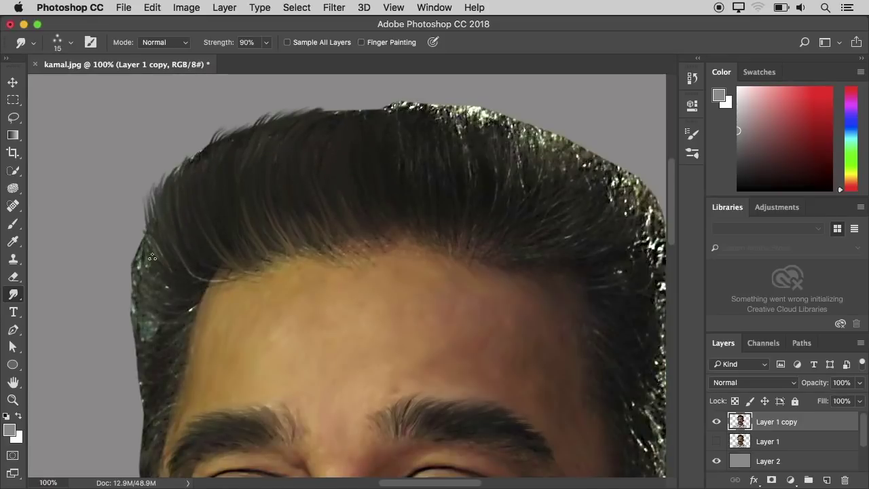
- Smudge hair strokes outward past the lit-side edge beside the temple, working down toward the ear at 15 px
{"action": "left_click_drag", "start_coordinate": [192, 291], "coordinate": [141, 236]}
{"action": "left_click_drag", "start_coordinate": [157, 272], "coordinate": [134, 250]}
{"action": "left_click_drag", "start_coordinate": [173, 305], "coordinate": [132, 295]}
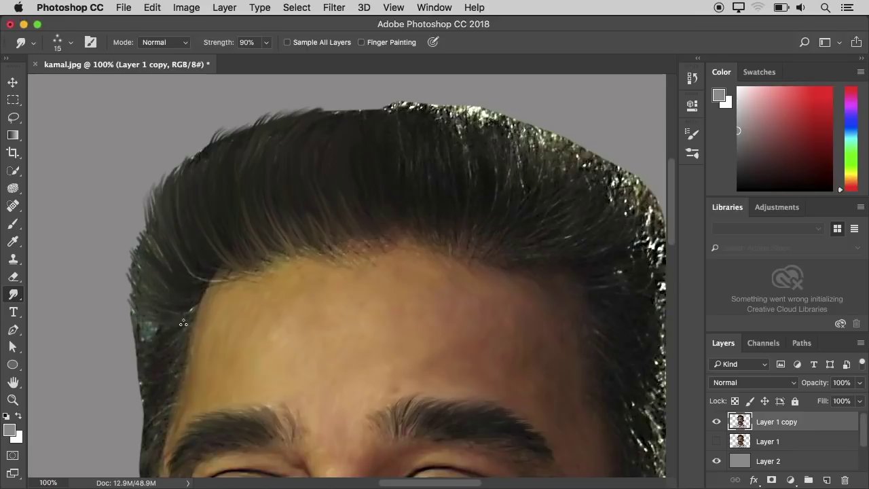
{"action": "left_click_drag", "start_coordinate": [157, 330], "coordinate": [133, 312]}
{"action": "scroll", "coordinate": [177, 313], "scroll_direction": "down", "scroll_amount": 1}
{"action": "mouse_move", "coordinate": [163, 348]}
{"action": "left_mouse_down"}
{"action": "mouse_move", "coordinate": [129, 327]}
{"action": "mouse_move", "coordinate": [135, 355]}
{"action": "left_mouse_up"}
{"action": "left_click_drag", "start_coordinate": [166, 371], "coordinate": [137, 361]}
{"action": "scroll", "coordinate": [169, 377], "scroll_direction": "down", "scroll_amount": 1}
{"action": "key", "text": "bracketleft"}
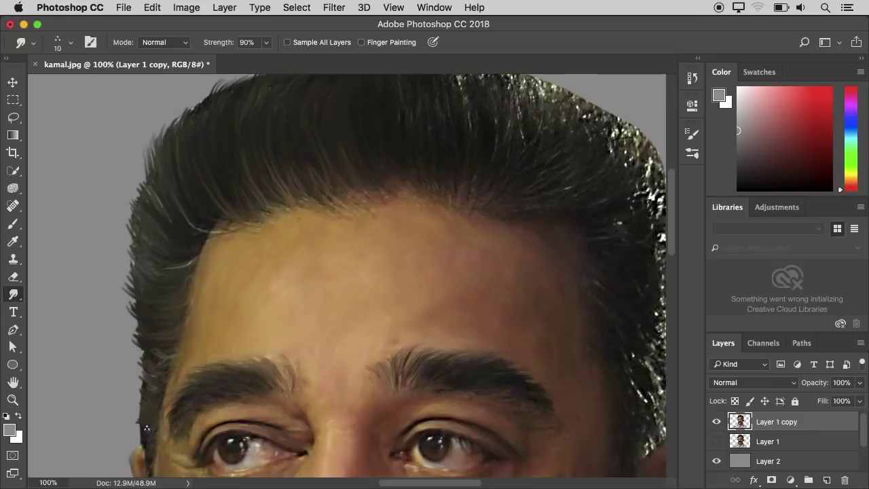
- Smudge short upward hair tufts along the top edge of the hair with a finer tip
{"action": "scroll", "coordinate": [163, 325], "scroll_direction": "up", "scroll_amount": 6}
{"action": "key", "text": "bracketleft"}
{"action": "key", "text": "bracketleft"}
{"action": "mouse_move", "coordinate": [198, 181]}
{"action": "left_mouse_down"}
{"action": "mouse_move", "coordinate": [259, 156]}
{"action": "mouse_move", "coordinate": [321, 138]}
{"action": "mouse_move", "coordinate": [361, 139]}
{"action": "mouse_move", "coordinate": [344, 149]}
{"action": "mouse_move", "coordinate": [503, 144]}
{"action": "mouse_move", "coordinate": [523, 159]}
{"action": "left_mouse_up"}
- Comb the bright, grainy hair on the shaded side of the crown up past its edge at 20 px
{"action": "key", "text": "bracketright"}
{"action": "key", "text": "bracketright"}
{"action": "key", "text": "bracketright"}
{"action": "key", "text": "bracketleft"}
{"action": "key", "text": "bracketleft"}
{"action": "key", "text": "bracketright"}
{"action": "key", "text": "bracketright"}
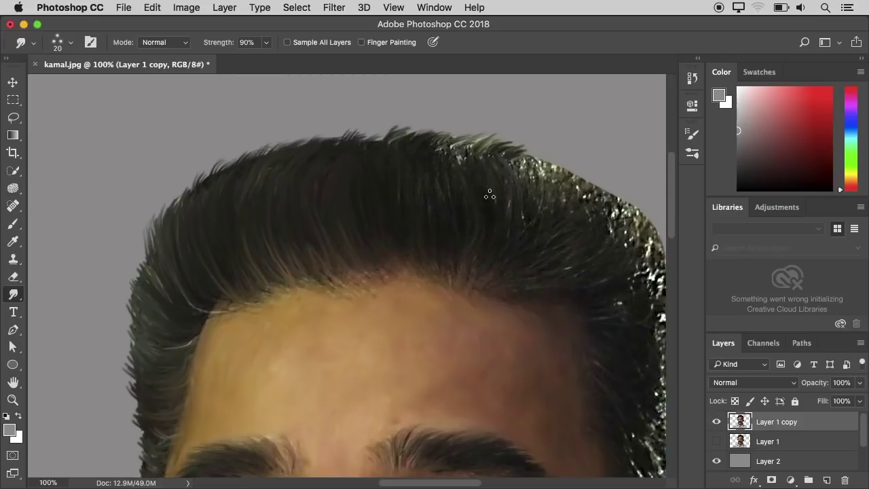
{"action": "left_click_drag", "start_coordinate": [461, 160], "coordinate": [450, 135]}
{"action": "mouse_move", "coordinate": [542, 207]}
{"action": "left_mouse_down"}
{"action": "mouse_move", "coordinate": [523, 161]}
{"action": "mouse_move", "coordinate": [564, 164]}
{"action": "left_mouse_up"}
- Smudge finer tufts along the sloping upper edge on the shaded side, reducing the brush to 9 px
{"action": "key", "text": "bracketleft"}
{"action": "mouse_move", "coordinate": [574, 199]}
{"action": "left_mouse_down"}
{"action": "mouse_move", "coordinate": [529, 271]}
{"action": "mouse_move", "coordinate": [559, 156]}
{"action": "left_mouse_up"}
{"action": "key", "text": "bracketright"}
{"action": "key", "text": "bracketleft"}
{"action": "key", "text": "bracketleft"}
{"action": "left_click_drag", "start_coordinate": [586, 181], "coordinate": [573, 162]}
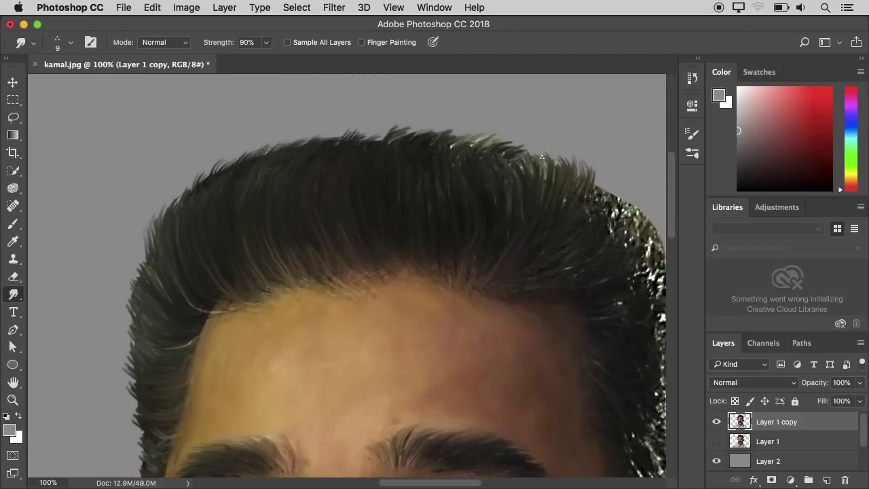
- Smudge hair tufts outward over the grainy shaded-side upper corner of the hair at 10 px
{"action": "scroll", "coordinate": [465, 133], "scroll_direction": "right", "scroll_amount": 5}
{"action": "key", "text": "bracketright"}
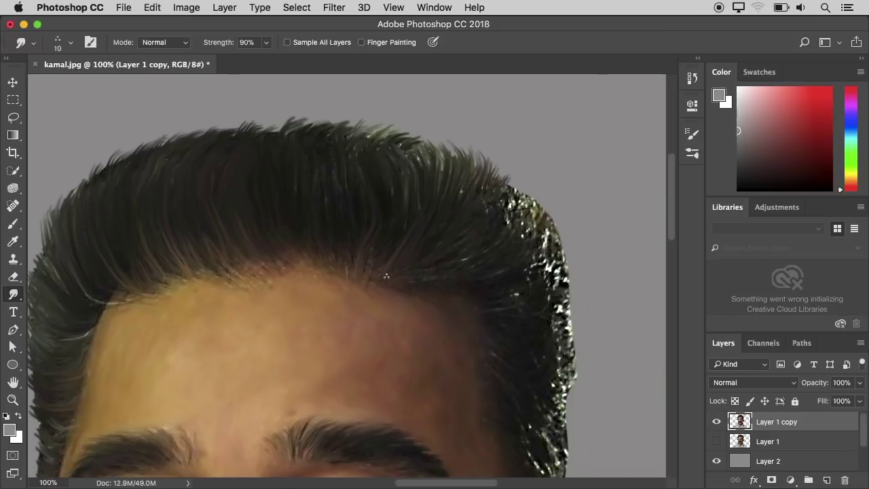
{"action": "left_click_drag", "start_coordinate": [505, 206], "coordinate": [515, 179]}
{"action": "mouse_move", "coordinate": [501, 224]}
{"action": "left_mouse_down"}
{"action": "mouse_move", "coordinate": [528, 186]}
{"action": "mouse_move", "coordinate": [531, 197]}
{"action": "mouse_move", "coordinate": [531, 179]}
{"action": "left_mouse_up"}
{"action": "left_click_drag", "start_coordinate": [526, 218], "coordinate": [542, 197]}
- Comb the grainy highlights down the shaded-side hair edge into outward strokes toward the ear at 20 px
{"action": "key", "text": "bracketright"}
{"action": "scroll", "coordinate": [477, 294], "scroll_direction": "down", "scroll_amount": 3}
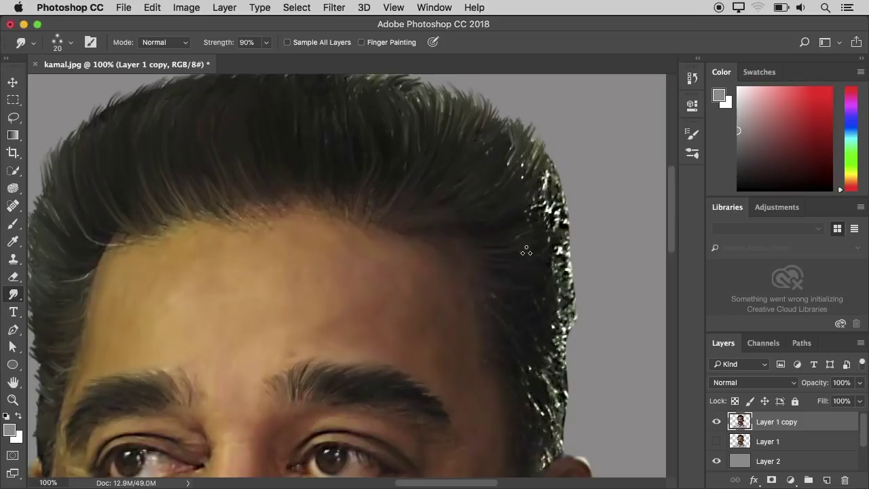
{"action": "mouse_move", "coordinate": [554, 167]}
{"action": "left_mouse_down"}
{"action": "mouse_move", "coordinate": [532, 205]}
{"action": "mouse_move", "coordinate": [567, 193]}
{"action": "left_mouse_up"}
{"action": "scroll", "coordinate": [501, 234], "scroll_direction": "down", "scroll_amount": 3}
{"action": "mouse_move", "coordinate": [552, 243]}
{"action": "left_mouse_down"}
{"action": "mouse_move", "coordinate": [575, 228]}
{"action": "mouse_move", "coordinate": [572, 192]}
{"action": "left_mouse_up"}
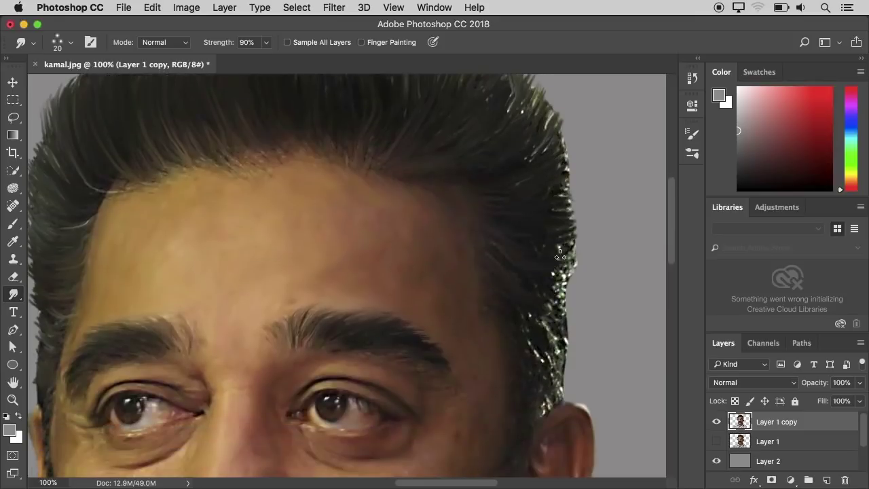
{"action": "left_click_drag", "start_coordinate": [553, 291], "coordinate": [578, 251]}
{"action": "scroll", "coordinate": [524, 310], "scroll_direction": "down", "scroll_amount": 1}
{"action": "mouse_move", "coordinate": [526, 313]}
{"action": "left_mouse_down"}
{"action": "mouse_move", "coordinate": [562, 270]}
{"action": "mouse_move", "coordinate": [547, 380]}
{"action": "left_mouse_up"}
- Smudge finer strands along the shaded-side hair edge above the ear at 10 px
{"action": "key", "text": "bracketleft"}
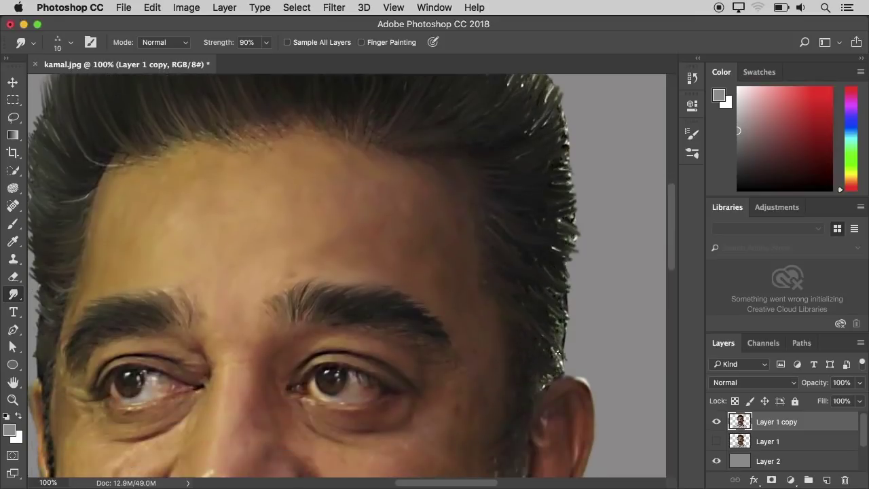
{"action": "left_click_drag", "start_coordinate": [569, 316], "coordinate": [558, 356]}
{"action": "left_click_drag", "start_coordinate": [553, 259], "coordinate": [573, 247]}
{"action": "mouse_move", "coordinate": [564, 237]}
{"action": "left_mouse_down"}
{"action": "mouse_move", "coordinate": [585, 189]}
{"action": "mouse_move", "coordinate": [565, 171]}
{"action": "left_mouse_up"}
- Pull fine flyaway hairs outward along the whole shaded-side hair edge at 9 px
{"action": "key", "text": "bracketleft"}
{"action": "scroll", "coordinate": [578, 195], "scroll_direction": "up", "scroll_amount": 3}
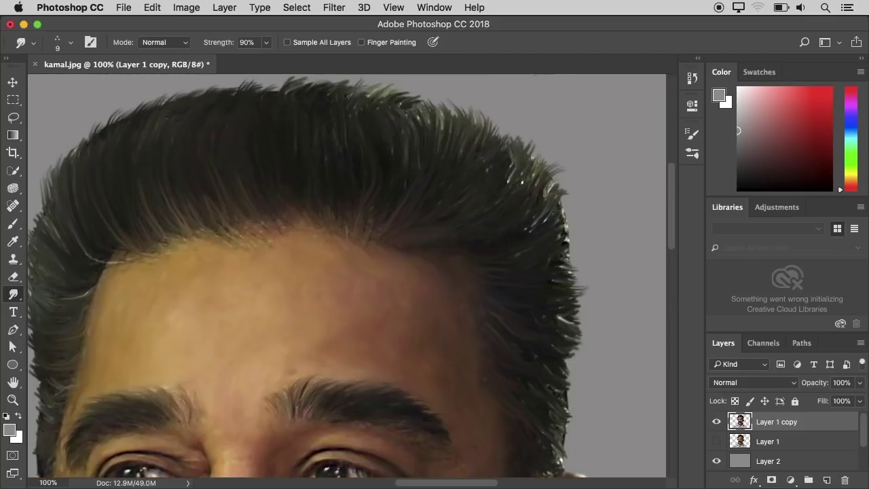
{"action": "left_click_drag", "start_coordinate": [562, 214], "coordinate": [573, 205]}
{"action": "left_click_drag", "start_coordinate": [560, 252], "coordinate": [576, 221]}
{"action": "left_click_drag", "start_coordinate": [560, 268], "coordinate": [587, 250]}
{"action": "scroll", "coordinate": [577, 253], "scroll_direction": "down", "scroll_amount": 1}
{"action": "left_click_drag", "start_coordinate": [548, 179], "coordinate": [562, 150]}
{"action": "left_click_drag", "start_coordinate": [545, 193], "coordinate": [555, 175]}
{"action": "scroll", "coordinate": [557, 231], "scroll_direction": "down", "scroll_amount": 2}
{"action": "mouse_move", "coordinate": [563, 299]}
{"action": "left_mouse_down"}
{"action": "mouse_move", "coordinate": [574, 281]}
{"action": "mouse_move", "coordinate": [579, 295]}
{"action": "left_mouse_up"}
{"action": "left_click_drag", "start_coordinate": [562, 346], "coordinate": [579, 322]}
{"action": "scroll", "coordinate": [577, 341], "scroll_direction": "up", "scroll_amount": 6}
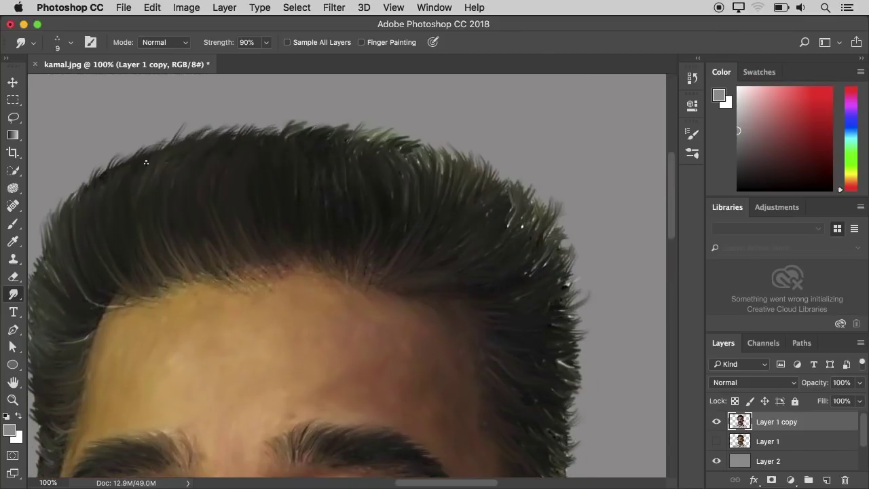
- Pull fine hair tips upward along the top edge and the shaded-side upper slope at 9 px
{"action": "left_click_drag", "start_coordinate": [329, 132], "coordinate": [360, 121]}
{"action": "left_click_drag", "start_coordinate": [444, 160], "coordinate": [465, 138]}
{"action": "left_click_drag", "start_coordinate": [488, 180], "coordinate": [506, 156]}
{"action": "left_click_drag", "start_coordinate": [425, 151], "coordinate": [444, 137]}
- Pull fine hair tips outward along the lit-side edge, from the top of the hair down to the temple, at 9 px
{"action": "scroll", "coordinate": [285, 163], "scroll_direction": "left", "scroll_amount": 2}
{"action": "mouse_move", "coordinate": [161, 200]}
{"action": "left_mouse_down"}
{"action": "mouse_move", "coordinate": [175, 170]}
{"action": "mouse_move", "coordinate": [216, 152]}
{"action": "left_mouse_up"}
{"action": "scroll", "coordinate": [154, 190], "scroll_direction": "down", "scroll_amount": 1}
{"action": "left_click_drag", "start_coordinate": [144, 186], "coordinate": [150, 163]}
{"action": "left_click_drag", "start_coordinate": [128, 202], "coordinate": [137, 170]}
{"action": "scroll", "coordinate": [136, 178], "scroll_direction": "down", "scroll_amount": 1}
{"action": "left_click_drag", "start_coordinate": [100, 256], "coordinate": [109, 214]}
{"action": "mouse_move", "coordinate": [105, 312]}
{"action": "left_mouse_down"}
{"action": "mouse_move", "coordinate": [99, 274]}
{"action": "mouse_move", "coordinate": [96, 291]}
{"action": "left_mouse_up"}
{"action": "scroll", "coordinate": [102, 292], "scroll_direction": "down", "scroll_amount": 1}
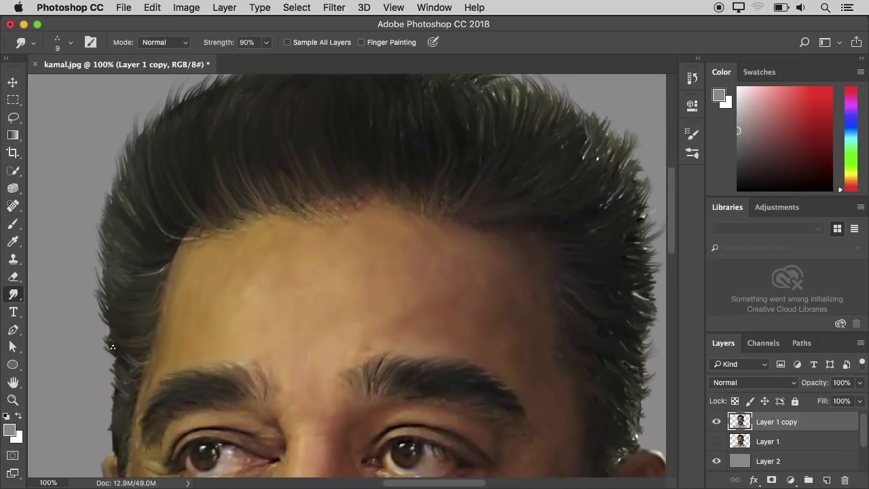
{"action": "left_click_drag", "start_coordinate": [113, 349], "coordinate": [104, 326]}
- Comb the shaded-side upper edge and side hair with a larger smudge brush, then set it to 20 px
{"action": "key", "text": "super+minus"}
{"action": "key", "text": "super+minus"}
{"action": "key", "text": "bracketright"}
{"action": "key", "text": "bracketright"}
{"action": "key", "text": "bracketright"}
{"action": "key", "text": "bracketright"}
{"action": "left_click_drag", "start_coordinate": [469, 141], "coordinate": [480, 115]}
{"action": "mouse_move", "coordinate": [475, 164]}
{"action": "left_mouse_down"}
{"action": "mouse_move", "coordinate": [497, 144]}
{"action": "mouse_move", "coordinate": [444, 99]}
{"action": "left_mouse_up"}
{"action": "left_click_drag", "start_coordinate": [451, 120], "coordinate": [467, 101]}
{"action": "left_click_drag", "start_coordinate": [493, 164], "coordinate": [498, 236]}
{"action": "key", "text": "bracketleft"}
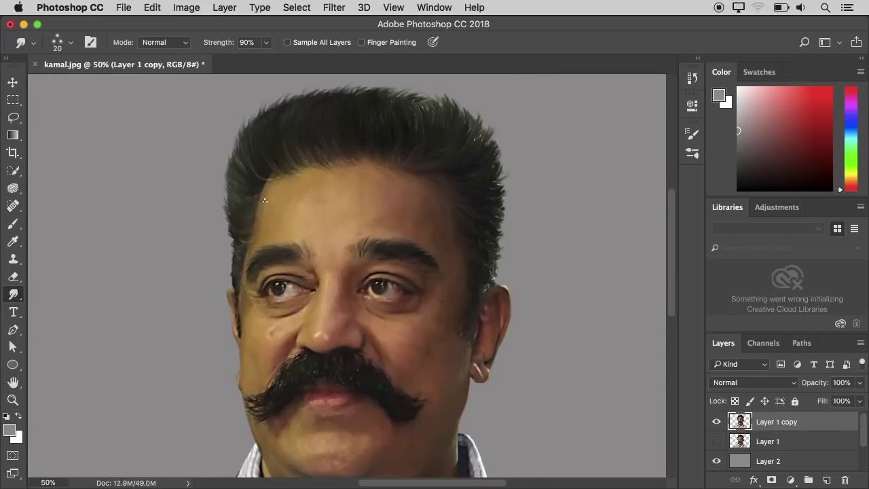
- Smudge hairs outward along the lit-side end and upper edge of the moustache, reducing the brush to 9 px
{"action": "scroll", "coordinate": [275, 273], "scroll_direction": "down", "scroll_amount": 1}
{"action": "key", "text": "super+plus"}
{"action": "key", "text": "super+plus"}
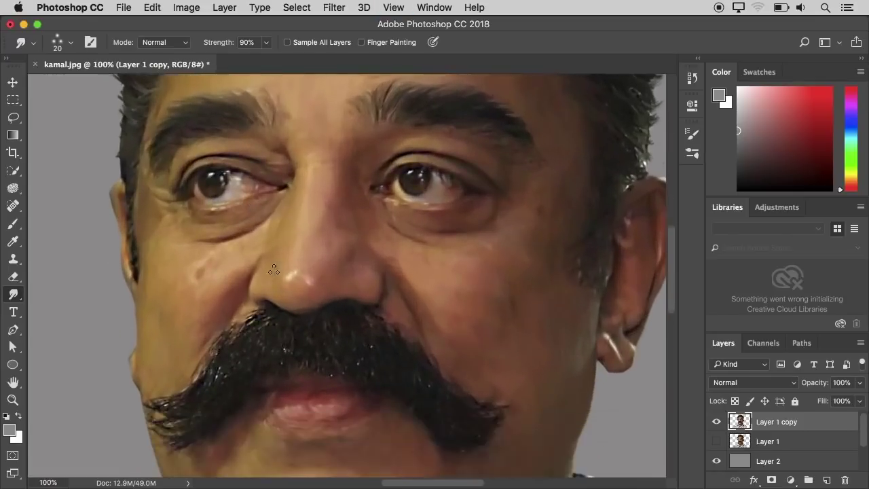
{"action": "scroll", "coordinate": [260, 318], "scroll_direction": "down", "scroll_amount": 1}
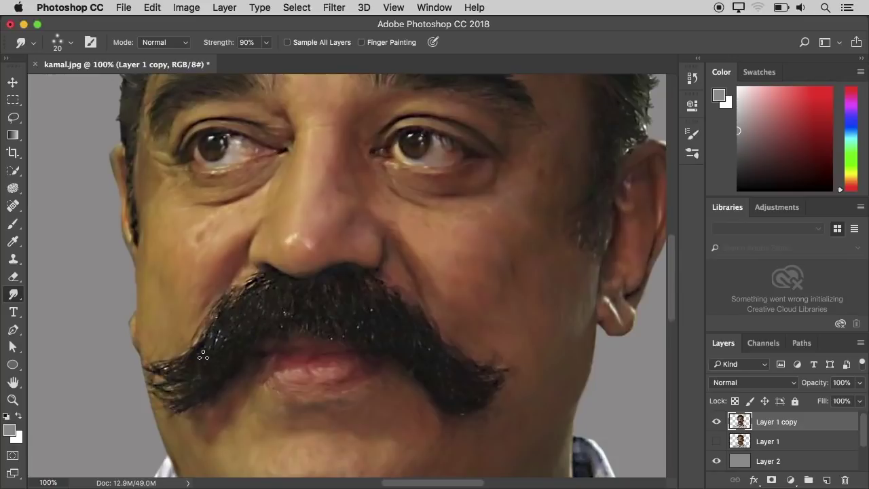
{"action": "key", "text": "bracketleft"}
{"action": "mouse_move", "coordinate": [156, 365]}
{"action": "left_mouse_down"}
{"action": "mouse_move", "coordinate": [118, 354]}
{"action": "mouse_move", "coordinate": [135, 359]}
{"action": "mouse_move", "coordinate": [157, 402]}
{"action": "mouse_move", "coordinate": [142, 398]}
{"action": "left_mouse_up"}
{"action": "left_click_drag", "start_coordinate": [219, 308], "coordinate": [182, 354]}
{"action": "left_click_drag", "start_coordinate": [199, 395], "coordinate": [179, 419]}
{"action": "key", "text": "["}
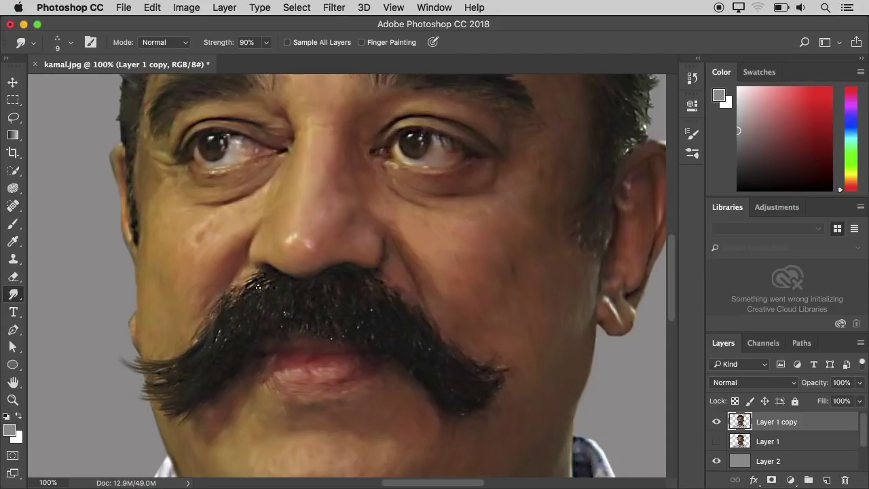
- Comb the lit-side half of the moustache toward its tip at 9 to 20 px and undo the last stroke
{"action": "left_click_drag", "start_coordinate": [255, 279], "coordinate": [176, 371]}
{"action": "key", "text": "bracketright"}
{"action": "key", "text": "bracketright"}
{"action": "key", "text": "bracketright"}
{"action": "mouse_move", "coordinate": [279, 308]}
{"action": "left_mouse_down"}
{"action": "mouse_move", "coordinate": [235, 307]}
{"action": "mouse_move", "coordinate": [223, 337]}
{"action": "left_mouse_up"}
{"action": "key", "text": "super+z"}
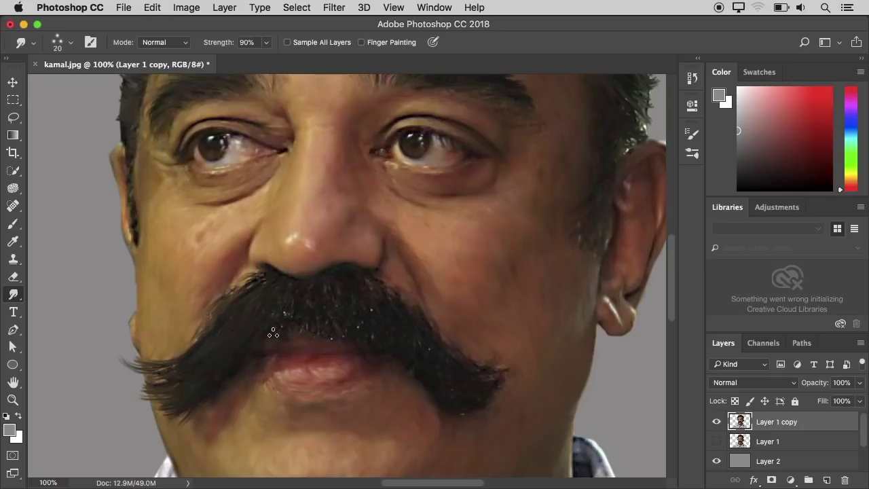
- Comb the middle and shaded-side half of the moustache toward its tip, and touch up the lit-side tip
{"action": "key", "text": "bracketleft"}
{"action": "mouse_move", "coordinate": [505, 387]}
{"action": "left_mouse_down"}
{"action": "mouse_move", "coordinate": [485, 390]}
{"action": "mouse_move", "coordinate": [474, 414]}
{"action": "left_mouse_up"}
{"action": "key", "text": "bracketright"}
{"action": "key", "text": "bracketright"}
{"action": "key", "text": "bracketright"}
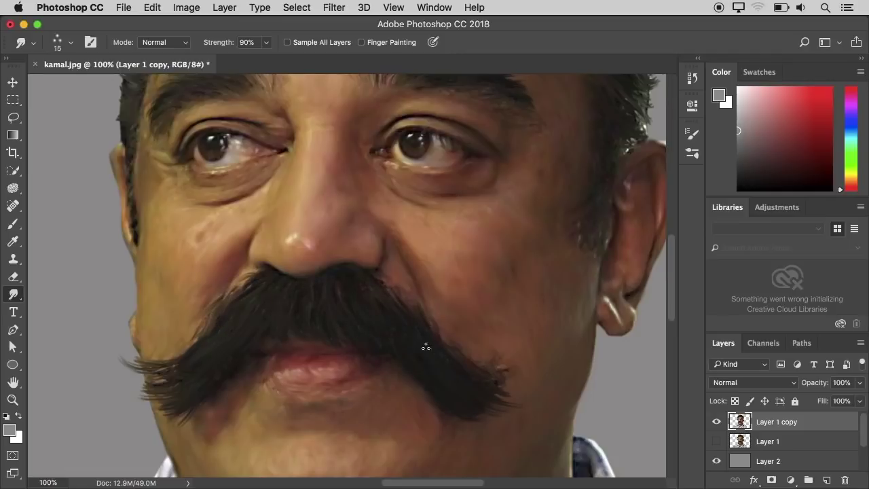
{"action": "left_click_drag", "start_coordinate": [181, 425], "coordinate": [138, 415]}
- Smudge hair strokes along the lit-side hair edge above the ear at 8 px
{"action": "scroll", "coordinate": [592, 184], "scroll_direction": "up", "scroll_amount": 3}
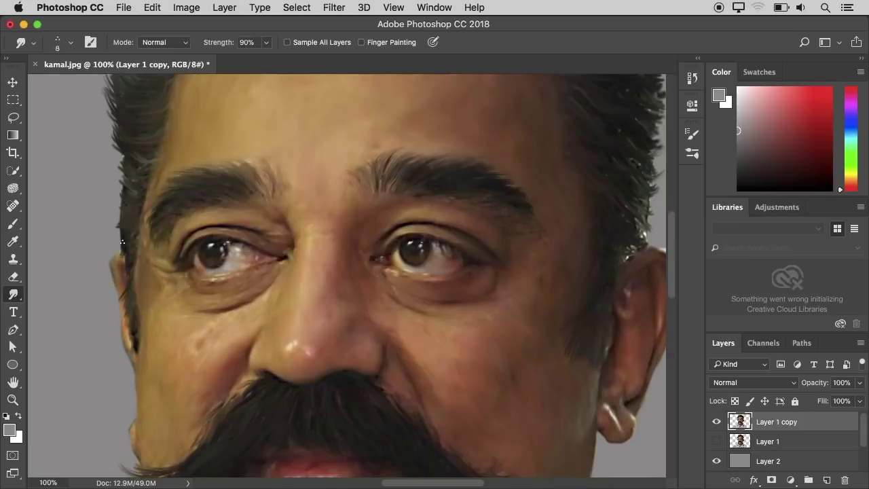
{"action": "left_click_drag", "start_coordinate": [122, 197], "coordinate": [116, 219]}
{"action": "scroll", "coordinate": [129, 326], "scroll_direction": "up", "scroll_amount": 4}
{"action": "key", "text": "super+minus"}
{"action": "key", "text": "super+minus"}
{"action": "key", "text": "super+minus"}
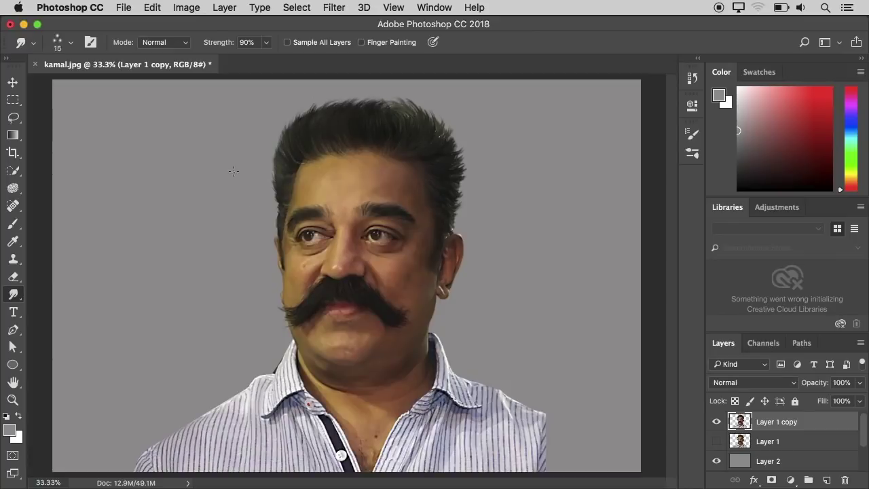
- Switch the smudge brush to the 30 px soft round tip and set its strength to 40%
{"action": "left_click", "coordinate": [91, 42]}
{"action": "scroll", "coordinate": [568, 197], "scroll_direction": "up", "scroll_amount": 3}
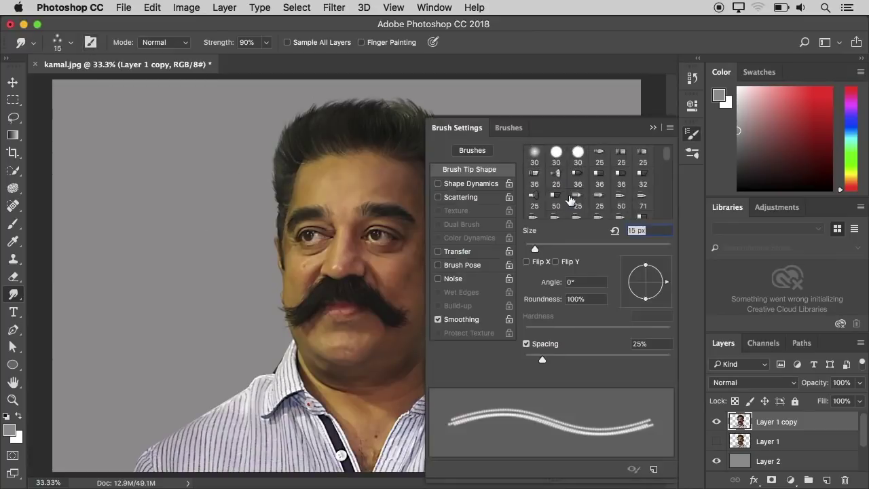
{"action": "left_click", "coordinate": [535, 155]}
{"action": "left_click", "coordinate": [266, 42]}
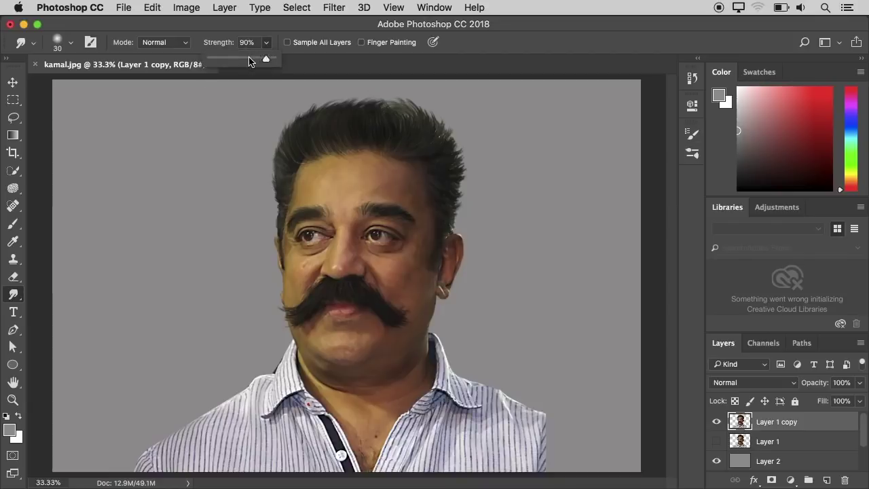
{"action": "left_click", "coordinate": [258, 35]}
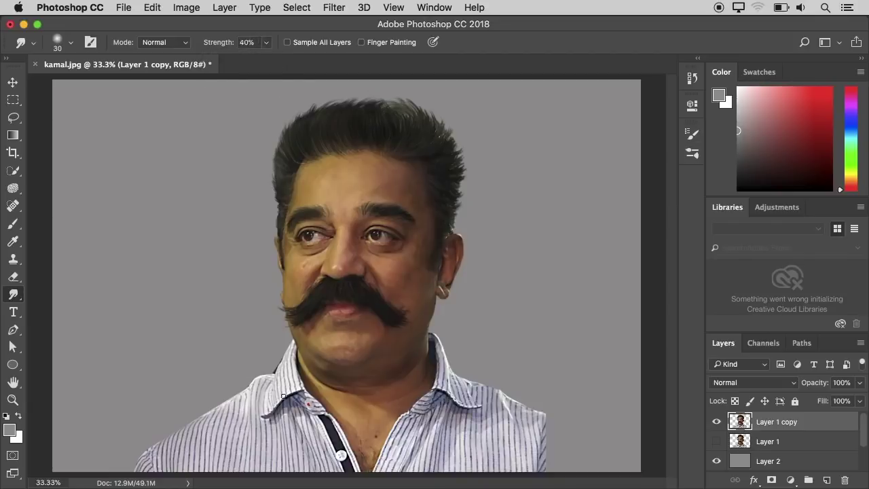
- Smudge the shirt stripes on the lit-side front, and along the shaded-side collar and shoulder at about 45 px
{"action": "mouse_move", "coordinate": [200, 454]}
{"action": "left_mouse_down"}
{"action": "mouse_move", "coordinate": [228, 461]}
{"action": "mouse_move", "coordinate": [271, 454]}
{"action": "mouse_move", "coordinate": [250, 415]}
{"action": "mouse_move", "coordinate": [253, 401]}
{"action": "left_mouse_up"}
{"action": "key", "text": "bracketleft"}
{"action": "key", "text": "bracketleft"}
{"action": "key", "text": "bracketleft"}
{"action": "key", "text": "bracketleft"}
{"action": "key", "text": "bracketleft"}
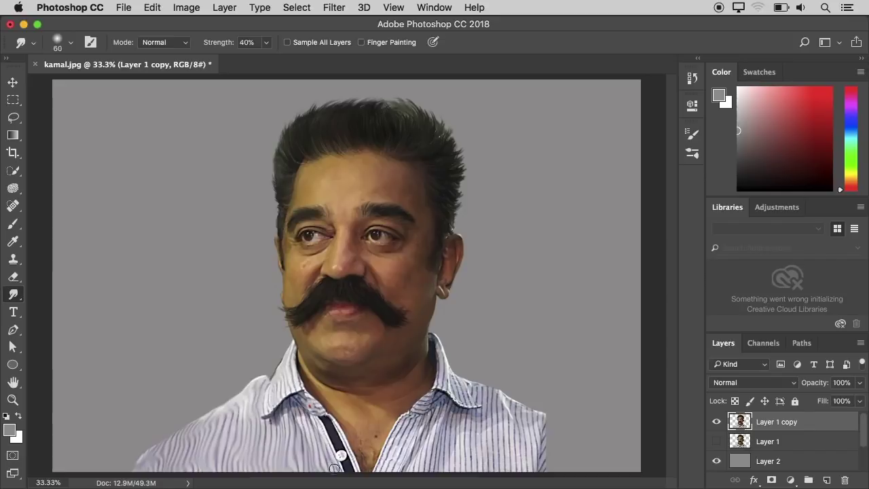
{"action": "left_click_drag", "start_coordinate": [442, 359], "coordinate": [515, 432]}
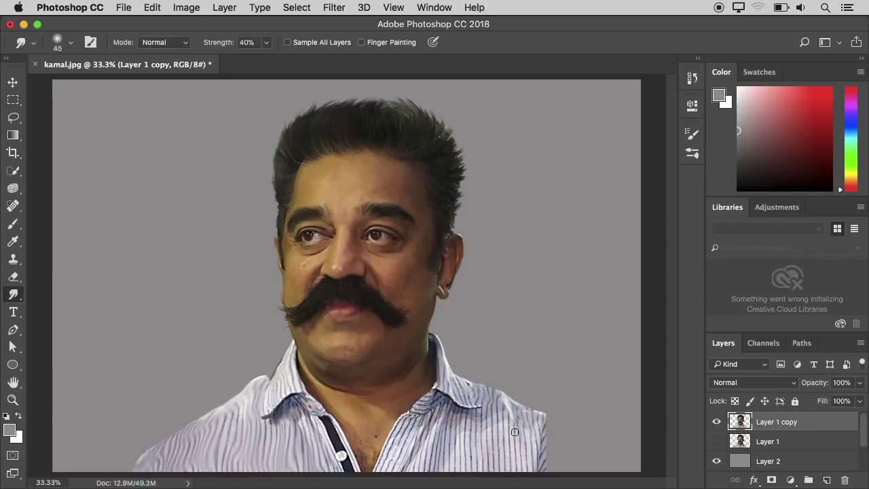
- Smudge the shaded-side shirt front and sleeve edge at 70 to 90 px, and smooth the stripes across the chest
{"action": "key", "text": "bracketright"}
{"action": "key", "text": "bracketright"}
{"action": "mouse_move", "coordinate": [456, 447]}
{"action": "left_mouse_down"}
{"action": "mouse_move", "coordinate": [474, 426]}
{"action": "mouse_move", "coordinate": [511, 450]}
{"action": "left_mouse_up"}
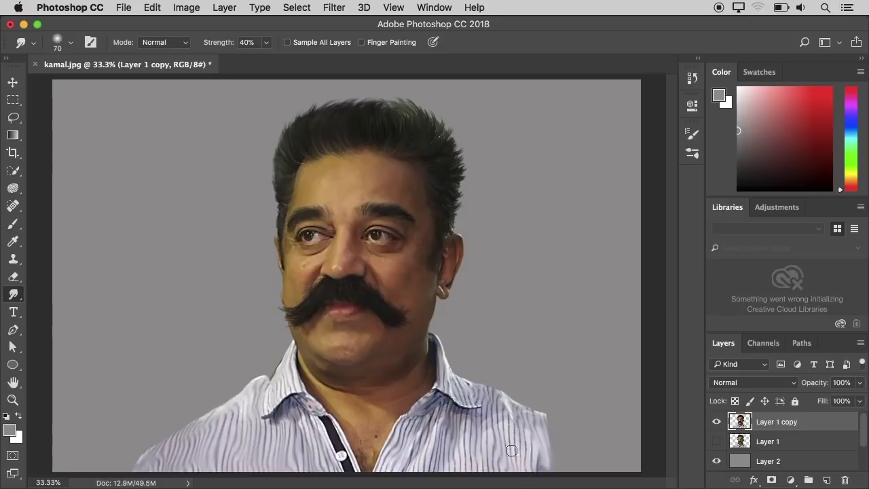
{"action": "mouse_move", "coordinate": [495, 416]}
{"action": "left_mouse_down"}
{"action": "mouse_move", "coordinate": [424, 450]}
{"action": "mouse_move", "coordinate": [492, 449]}
{"action": "mouse_move", "coordinate": [438, 438]}
{"action": "mouse_move", "coordinate": [528, 463]}
{"action": "left_mouse_up"}
{"action": "key", "text": "bracketright"}
{"action": "key", "text": "bracketright"}
{"action": "key", "text": "bracketright"}
{"action": "key", "text": "bracketleft"}
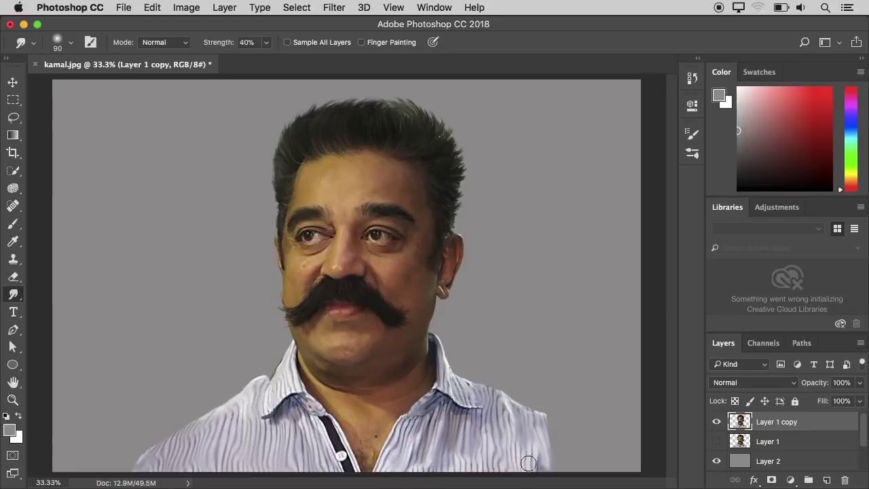
{"action": "left_click_drag", "start_coordinate": [210, 451], "coordinate": [407, 432]}
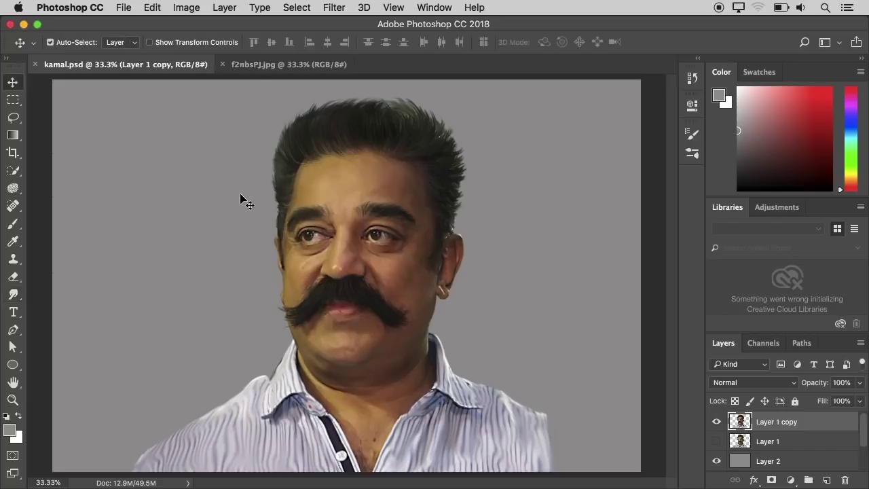
- Copy the whole gradient image f2nbsPJ.jpg and paste it into kamal.psd as a new layer
{"action": "left_click", "coordinate": [260, 66]}
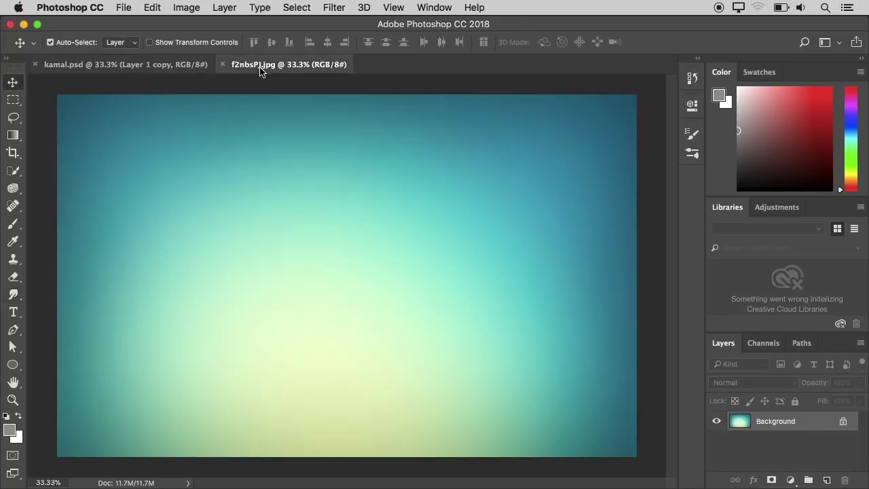
{"action": "key", "text": "super+a"}
{"action": "key", "text": "super+c"}
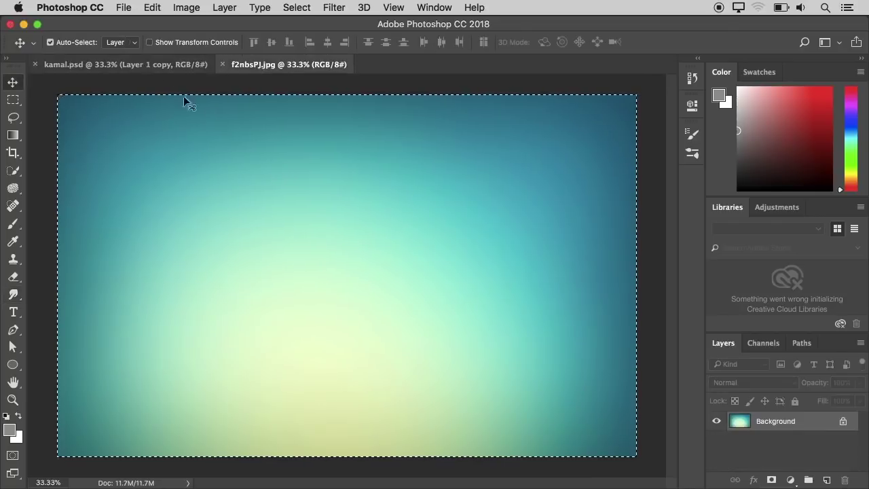
{"action": "key", "text": "ctrl+Tab"}
{"action": "key", "text": "super+v"}
{"action": "key", "text": "super+v"}
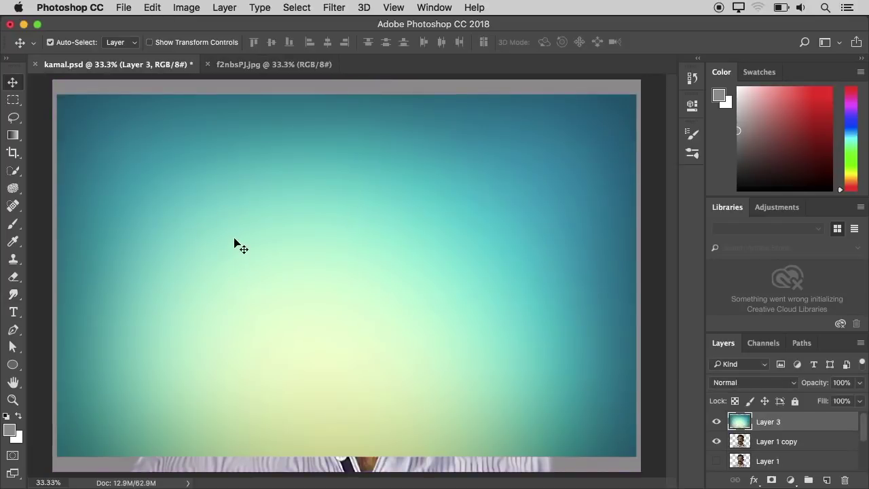
- Align the pasted gradient to the canvas corner, stretch it to fill the canvas, and place it beneath Layer 1 copy
{"action": "left_click_drag", "start_coordinate": [202, 243], "coordinate": [199, 230]}
{"action": "key", "text": "super+t"}
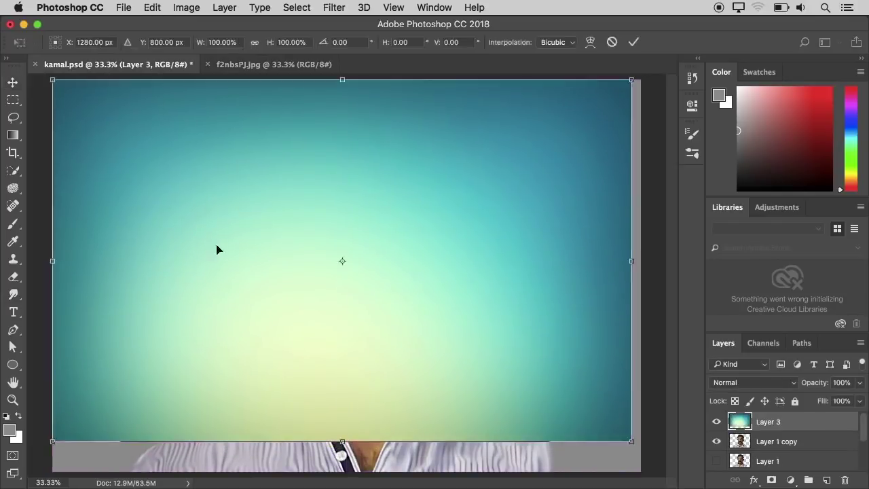
{"action": "left_click_drag", "start_coordinate": [631, 265], "coordinate": [640, 264]}
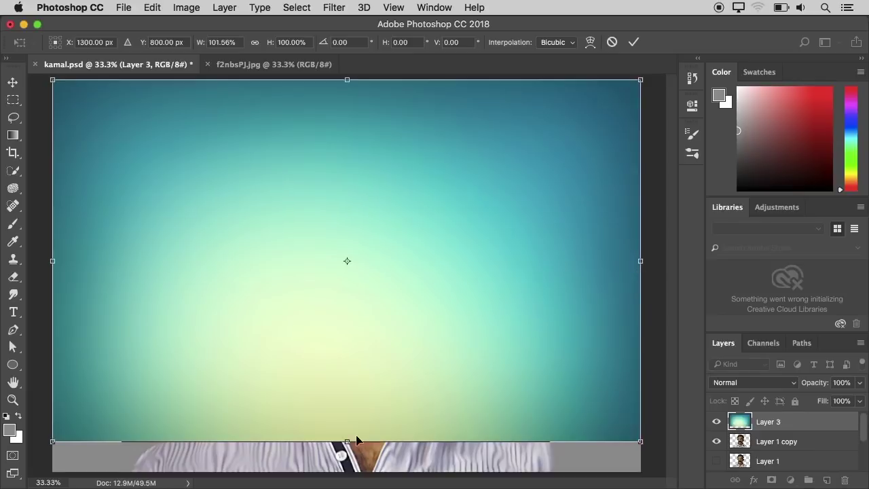
{"action": "left_click_drag", "start_coordinate": [356, 440], "coordinate": [349, 471]}
{"action": "key", "text": "Return"}
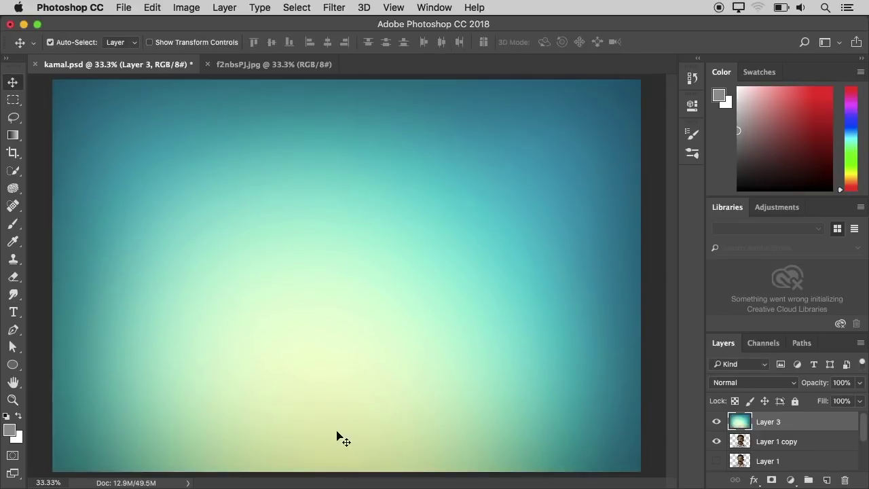
{"action": "left_click_drag", "start_coordinate": [796, 435], "coordinate": [789, 450]}
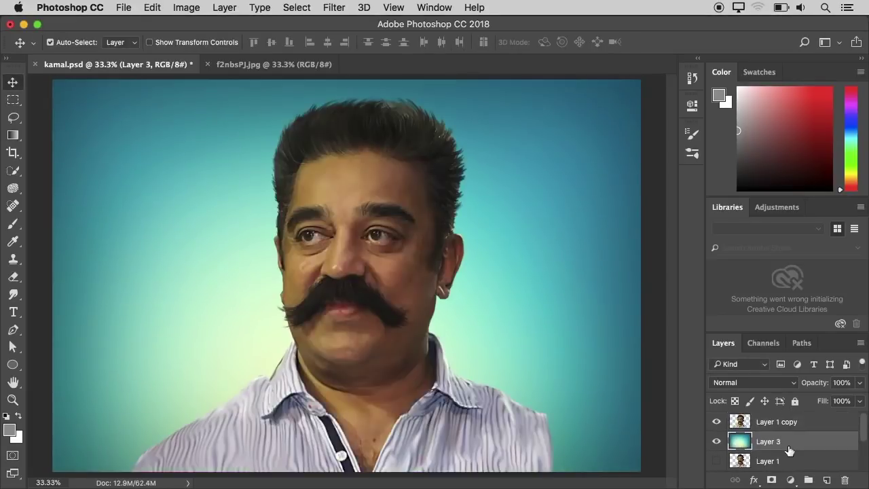
- Recolour the gradient background with Hue/Saturation at hue +151, saturation +15 and lightness -26
{"action": "key", "text": "ctrl+u"}
{"action": "left_click_drag", "start_coordinate": [667, 279], "coordinate": [728, 283]}
{"action": "left_click_drag", "start_coordinate": [681, 317], "coordinate": [671, 315]}
{"action": "left_click_drag", "start_coordinate": [671, 346], "coordinate": [649, 348]}
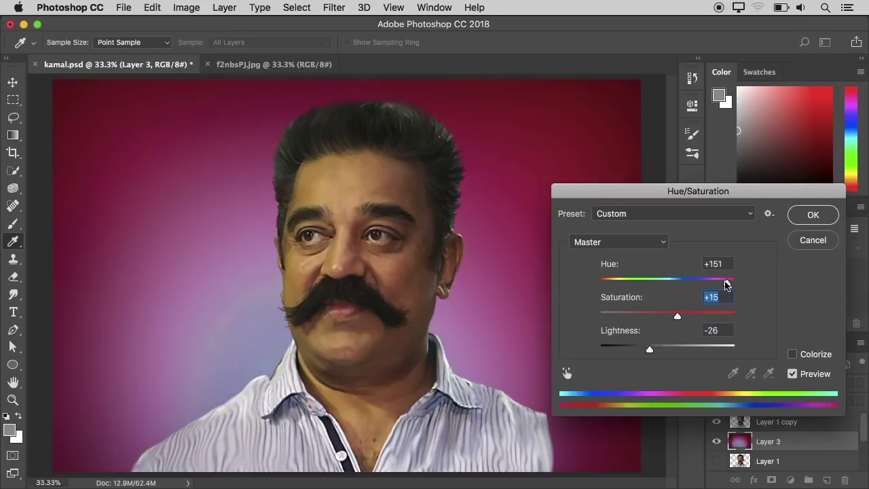
{"action": "key", "text": "Return"}
{"action": "key", "text": "v"}
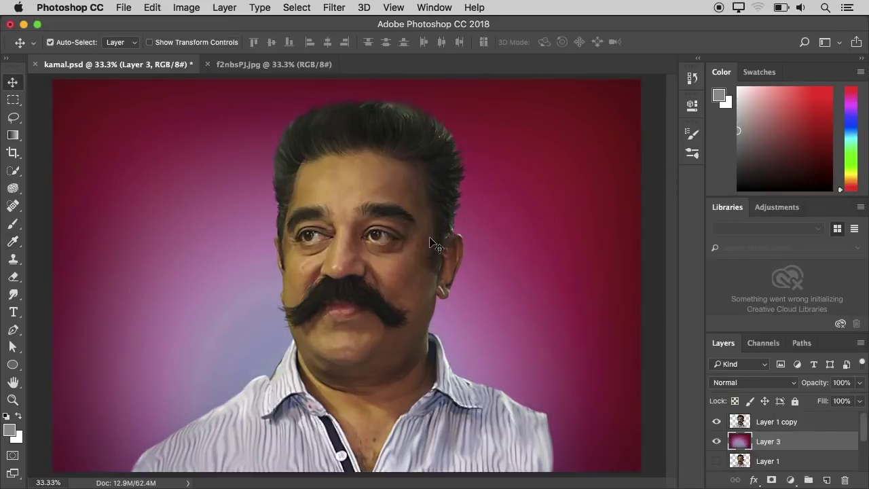
- Set up the Brush tool with a textured paint-stroke tip at 1100 px and 83% opacity
{"action": "key", "text": "b"}
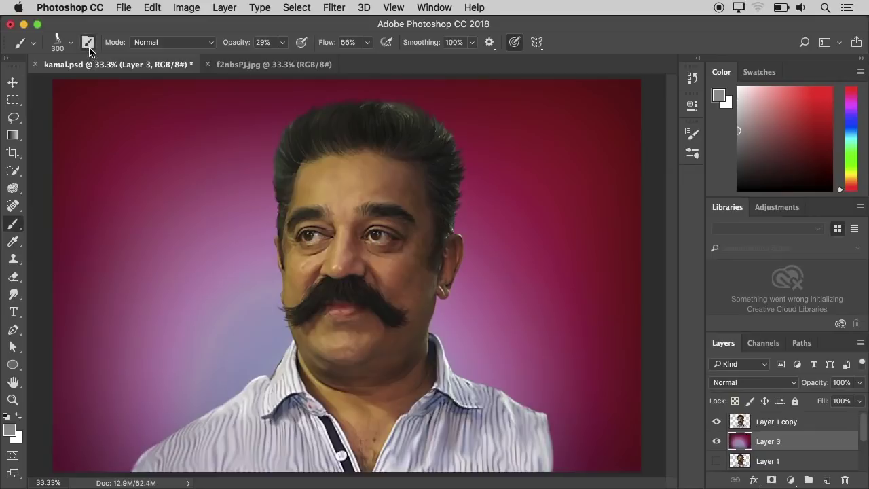
{"action": "left_click", "coordinate": [89, 46]}
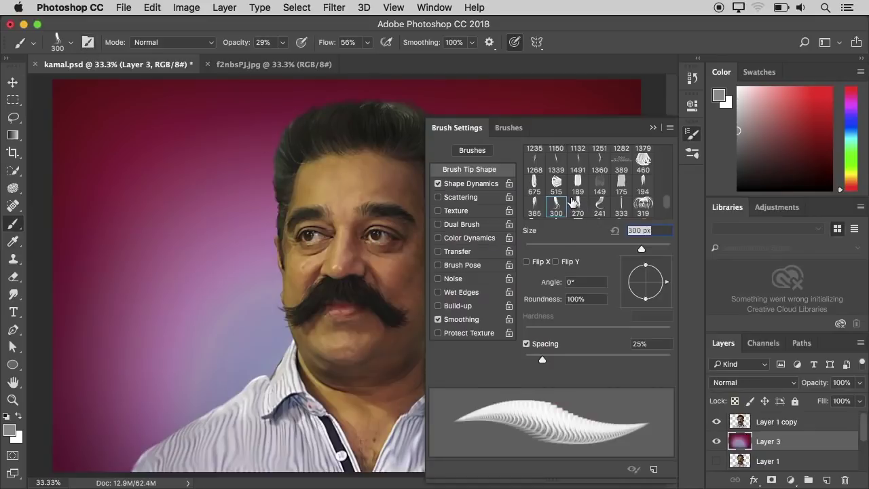
{"action": "scroll", "coordinate": [576, 197], "scroll_direction": "up", "scroll_amount": 10}
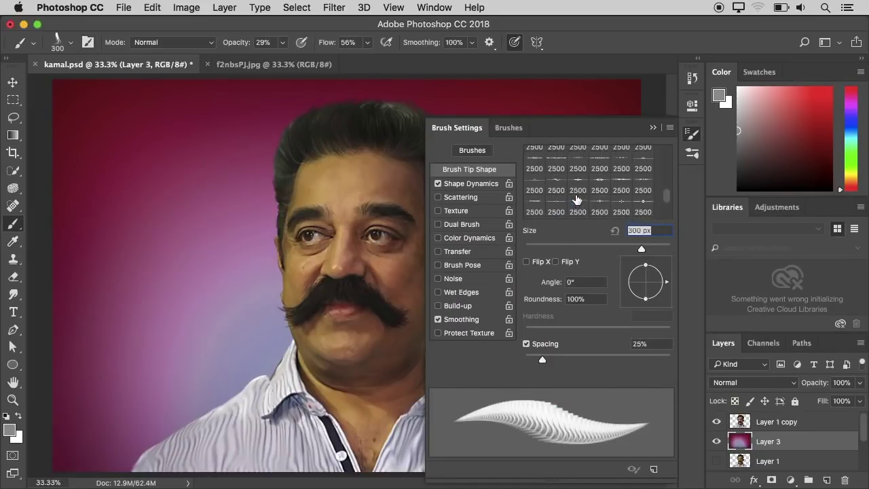
{"action": "left_click", "coordinate": [599, 198]}
{"action": "left_click_drag", "start_coordinate": [652, 250], "coordinate": [663, 250]}
{"action": "left_click", "coordinate": [653, 128]}
{"action": "left_click", "coordinate": [282, 42]}
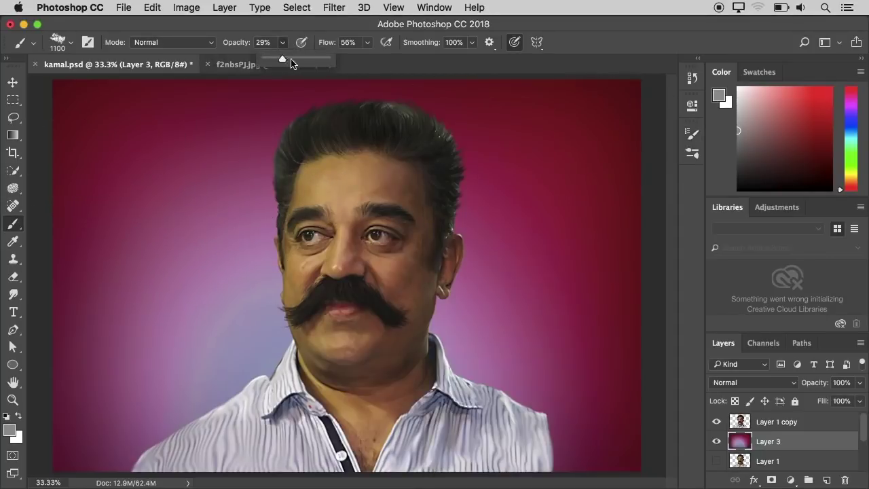
{"action": "left_click", "coordinate": [300, 32]}
- Pick a muted red foreground colour and paint broad strokes over the upper-left corner of the background
{"action": "left_click", "coordinate": [9, 430]}
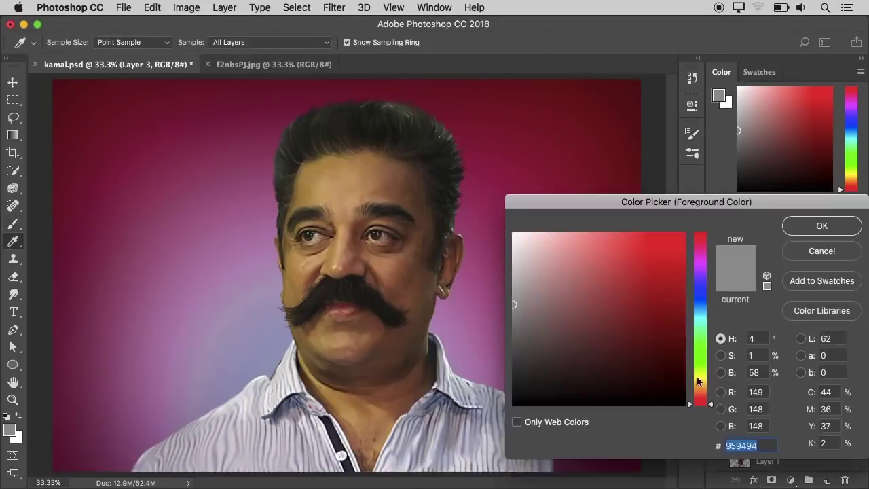
{"action": "left_click", "coordinate": [641, 299]}
{"action": "key", "text": "Return"}
{"action": "key", "text": "["}
{"action": "key", "text": "["}
{"action": "key", "text": "["}
{"action": "left_click_drag", "start_coordinate": [126, 231], "coordinate": [136, 123]}
- Raise the brush flow to 86% and extend the red strokes down the background's left side at about 500 px
{"action": "left_click_drag", "start_coordinate": [367, 42], "coordinate": [387, 62]}
{"action": "mouse_move", "coordinate": [204, 115]}
{"action": "left_mouse_down"}
{"action": "mouse_move", "coordinate": [68, 165]}
{"action": "mouse_move", "coordinate": [192, 162]}
{"action": "left_mouse_up"}
{"action": "key", "text": "["}
{"action": "key", "text": "["}
{"action": "key", "text": "["}
{"action": "left_click", "coordinate": [183, 289]}
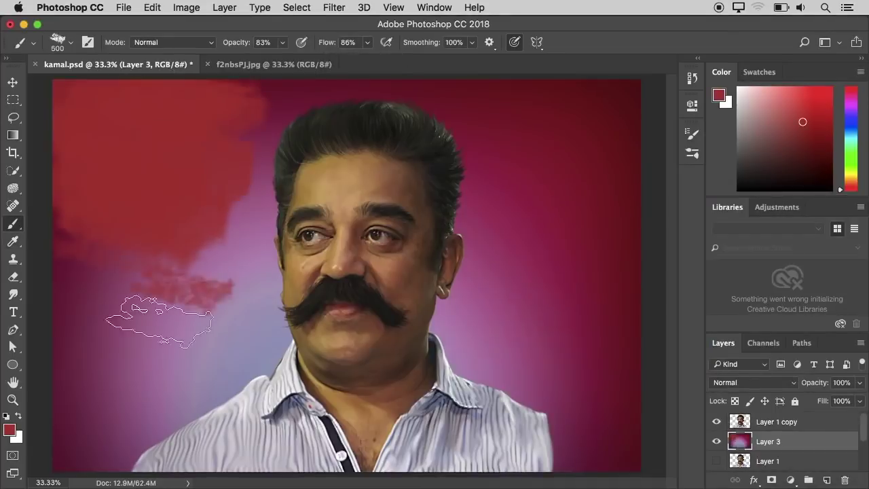
{"action": "left_click_drag", "start_coordinate": [108, 363], "coordinate": [49, 285]}
- Choose a textured paint-stroke brush tip and set the foreground colour to orange (#aa6f35)
{"action": "left_click", "coordinate": [62, 42]}
{"action": "left_click", "coordinate": [87, 42]}
{"action": "left_click", "coordinate": [642, 176]}
{"action": "left_click", "coordinate": [653, 127]}
{"action": "left_click", "coordinate": [719, 95]}
{"action": "left_click", "coordinate": [700, 391]}
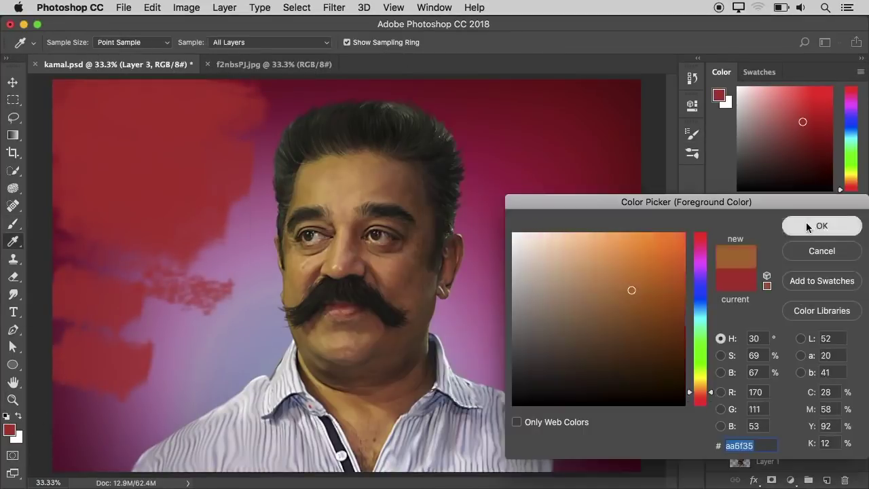
{"action": "left_click", "coordinate": [807, 227]}
- Try enlarged orange strokes over the lower-left background and undo them
{"action": "key", "text": "]"}
{"action": "key", "text": "]"}
{"action": "key", "text": "]"}
{"action": "key", "text": "]"}
{"action": "key", "text": "]"}
{"action": "key", "text": "]"}
{"action": "key", "text": "]"}
{"action": "key", "text": "]"}
{"action": "key", "text": "]"}
{"action": "key", "text": "]"}
{"action": "left_click_drag", "start_coordinate": [224, 271], "coordinate": [77, 401]}
{"action": "key", "text": "super+z"}
- Pick a green foreground colour and paint 600 px strokes over the lower-left background and down its right edge
{"action": "left_click", "coordinate": [9, 430]}
{"action": "left_click", "coordinate": [699, 363]}
{"action": "left_click", "coordinate": [828, 227]}
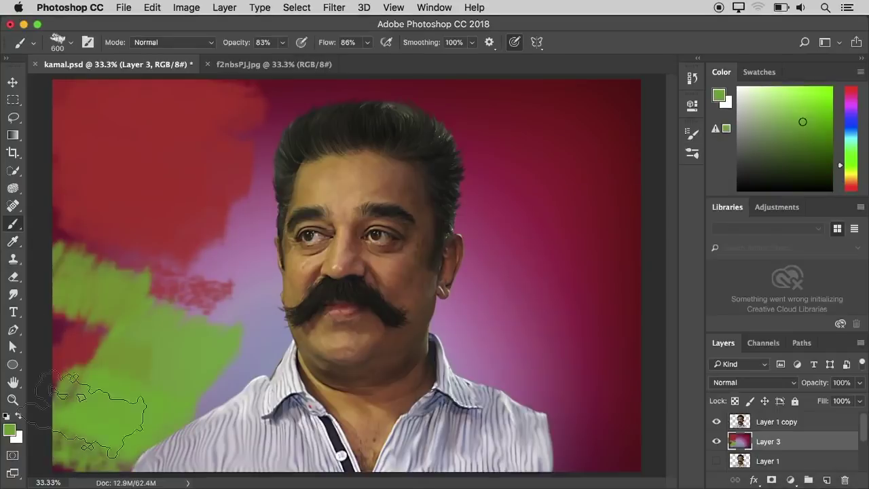
{"action": "left_click_drag", "start_coordinate": [564, 88], "coordinate": [563, 344]}
- Pick a teal green and paint strokes across the background above and beside the hair
{"action": "left_click", "coordinate": [9, 429]}
{"action": "left_click", "coordinate": [699, 320]}
{"action": "left_click", "coordinate": [821, 225]}
{"action": "mouse_move", "coordinate": [292, 95]}
{"action": "left_mouse_down"}
{"action": "mouse_move", "coordinate": [513, 126]}
{"action": "mouse_move", "coordinate": [536, 150]}
{"action": "left_mouse_up"}
- Pick blue (#356faa) and paint strokes down the background beside the lit side of the face
{"action": "left_click", "coordinate": [10, 429]}
{"action": "left_click", "coordinate": [700, 305]}
{"action": "left_click", "coordinate": [821, 226]}
{"action": "left_click_drag", "start_coordinate": [224, 136], "coordinate": [173, 348]}
- Pick a light mint green and paint strokes over the background beside the ear and above the shaded-side shoulder
{"action": "left_click", "coordinate": [9, 430]}
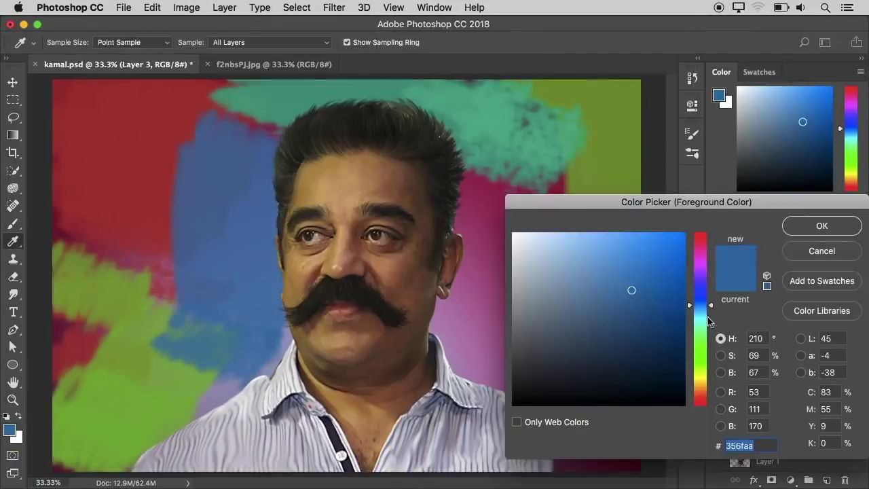
{"action": "left_click", "coordinate": [700, 330]}
{"action": "left_click", "coordinate": [596, 236]}
{"action": "left_click", "coordinate": [822, 225]}
{"action": "left_click_drag", "start_coordinate": [509, 190], "coordinate": [526, 372]}
{"action": "left_click_drag", "start_coordinate": [577, 316], "coordinate": [545, 387]}
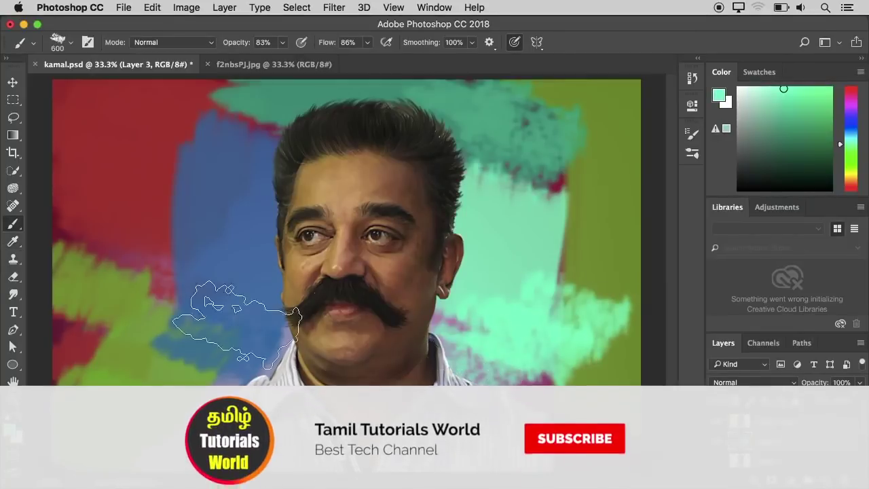
- Switch the brush to the 27 px spatter tip, enlarge it to 500 px, and widen the mint patch with rough strokes
{"action": "left_click", "coordinate": [13, 294]}
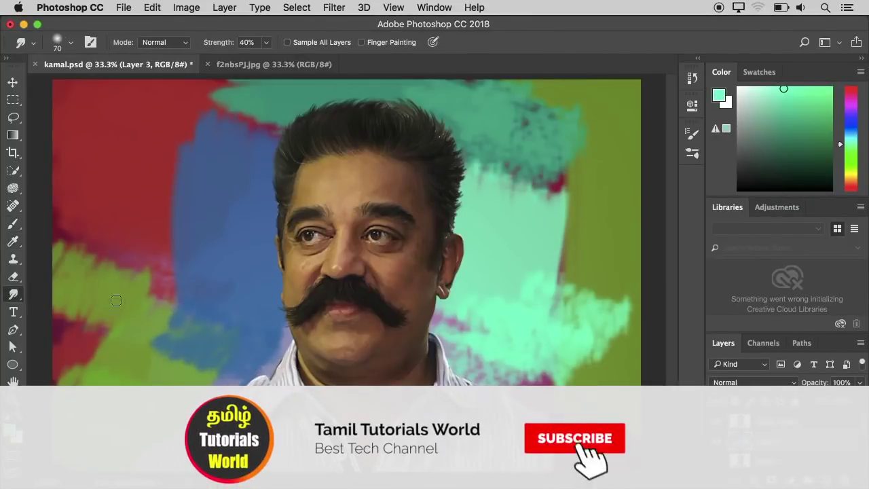
{"action": "left_click", "coordinate": [13, 223]}
{"action": "key", "text": "F5"}
{"action": "scroll", "coordinate": [581, 197], "scroll_direction": "down", "scroll_amount": 5}
{"action": "scroll", "coordinate": [579, 197], "scroll_direction": "up", "scroll_amount": 3}
{"action": "left_click", "coordinate": [576, 196]}
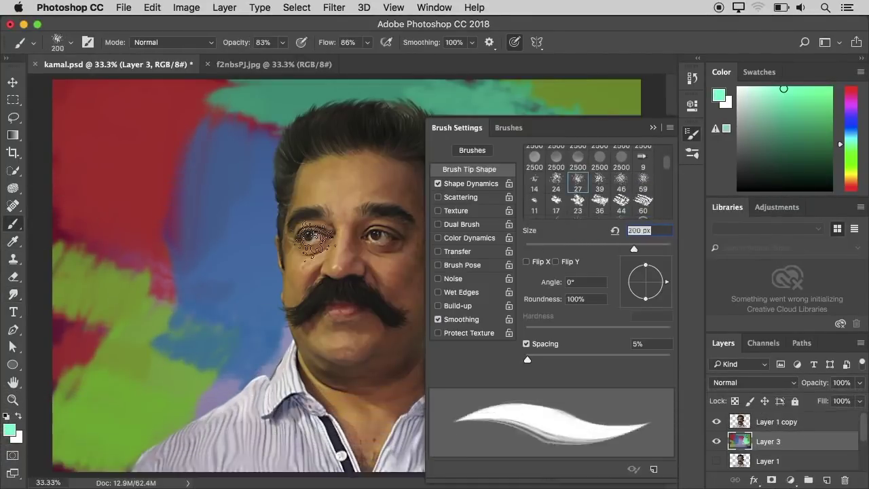
{"action": "key", "text": "F5"}
{"action": "key", "text": "bracketright"}
{"action": "key", "text": "bracketright"}
{"action": "left_click_drag", "start_coordinate": [553, 268], "coordinate": [558, 296]}
- Sample the background's red and paint spatter strokes over the lower part of the red patch
{"action": "left_click", "coordinate": [10, 430]}
{"action": "left_click", "coordinate": [129, 210]}
{"action": "key", "text": "Return"}
{"action": "left_click_drag", "start_coordinate": [146, 248], "coordinate": [134, 210]}
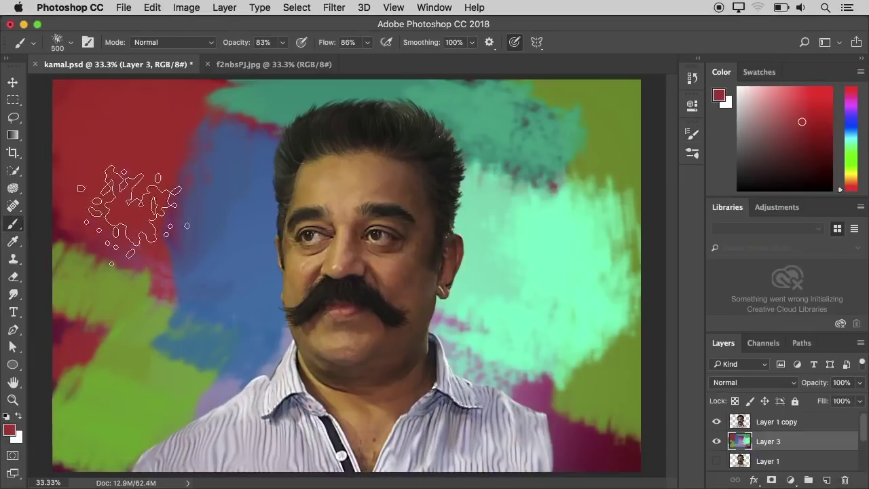
- Sample the background's blue (#4a73ab), paint spatter strokes beside the lit side of the face, and dab blue into the mint patch
{"action": "left_click", "coordinate": [10, 430]}
{"action": "left_click", "coordinate": [178, 333]}
{"action": "key", "text": "Return"}
{"action": "left_click_drag", "start_coordinate": [230, 216], "coordinate": [207, 336]}
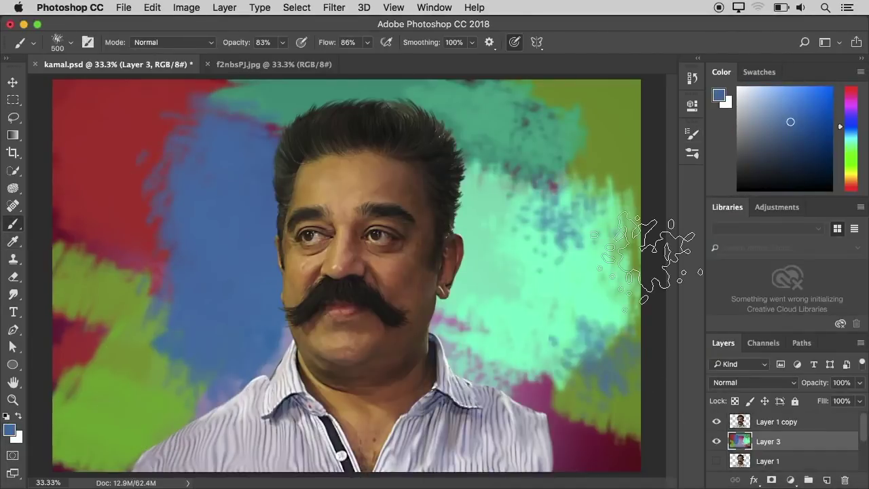
- Pick a dark purple and cover most of the mint patch behind the shaded side of the head with spatter strokes
{"action": "key", "text": "super+minus"}
{"action": "left_click", "coordinate": [11, 429]}
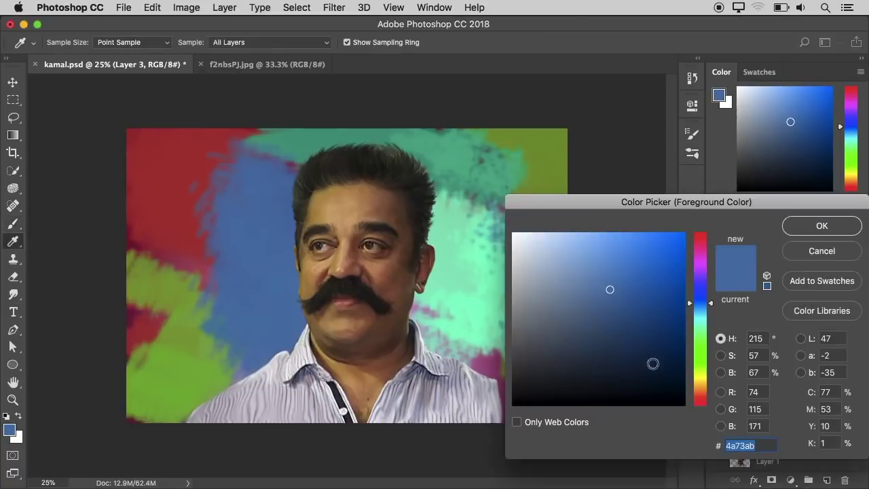
{"action": "left_click", "coordinate": [700, 278]}
{"action": "left_click", "coordinate": [681, 320]}
{"action": "key", "text": "Return"}
{"action": "mouse_move", "coordinate": [465, 194]}
{"action": "left_mouse_down"}
{"action": "mouse_move", "coordinate": [417, 301]}
{"action": "mouse_move", "coordinate": [437, 326]}
{"action": "mouse_move", "coordinate": [479, 155]}
{"action": "mouse_move", "coordinate": [520, 359]}
{"action": "mouse_move", "coordinate": [516, 224]}
{"action": "left_mouse_up"}
{"action": "key", "text": "bracketleft"}
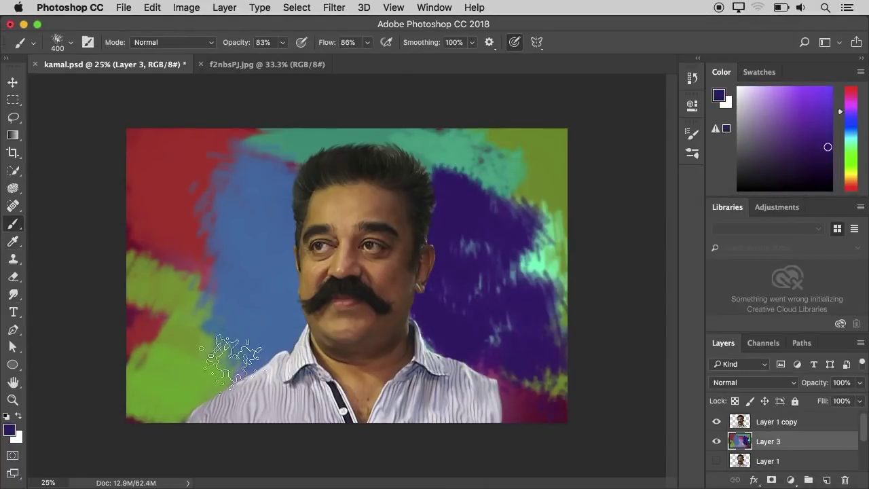
- Shift the painted background's hue and lower its saturation and lightness with Hue/Saturation
{"action": "key", "text": "super+u"}
{"action": "left_click_drag", "start_coordinate": [667, 281], "coordinate": [642, 282]}
{"action": "mouse_move", "coordinate": [667, 316]}
{"action": "left_mouse_down"}
{"action": "mouse_move", "coordinate": [683, 316]}
{"action": "mouse_move", "coordinate": [652, 315]}
{"action": "left_mouse_up"}
{"action": "left_click_drag", "start_coordinate": [668, 349], "coordinate": [663, 353]}
{"action": "key", "text": "Return"}
{"action": "key", "text": "v"}
- Apply a Gaussian Blur with a radius of 10.1 pixels to the painted background layer
{"action": "left_click", "coordinate": [333, 7]}
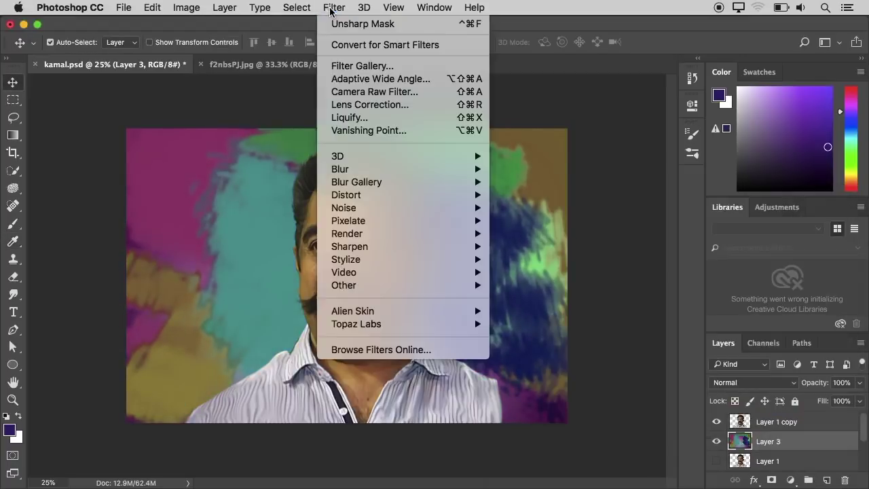
{"action": "mouse_move", "coordinate": [423, 170]}
{"action": "left_click", "coordinate": [549, 220]}
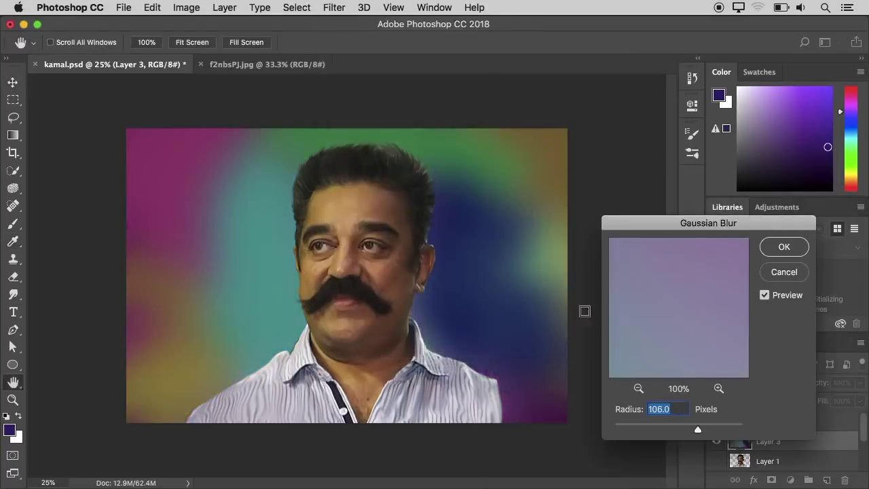
{"action": "left_click_drag", "start_coordinate": [667, 425], "coordinate": [678, 429]}
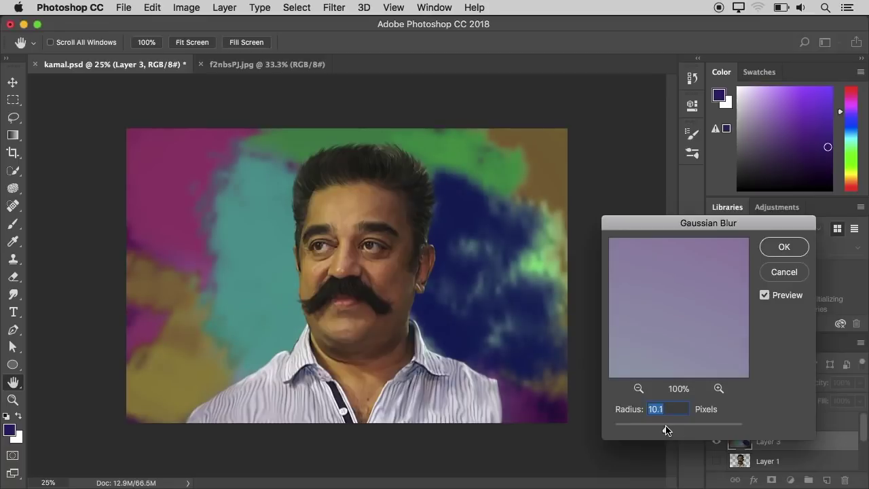
{"action": "left_click", "coordinate": [787, 248]}
- Apply a Motion Blur to the painted background layer, streaking its colours diagonally from upper left to lower right
{"action": "left_click", "coordinate": [334, 7]}
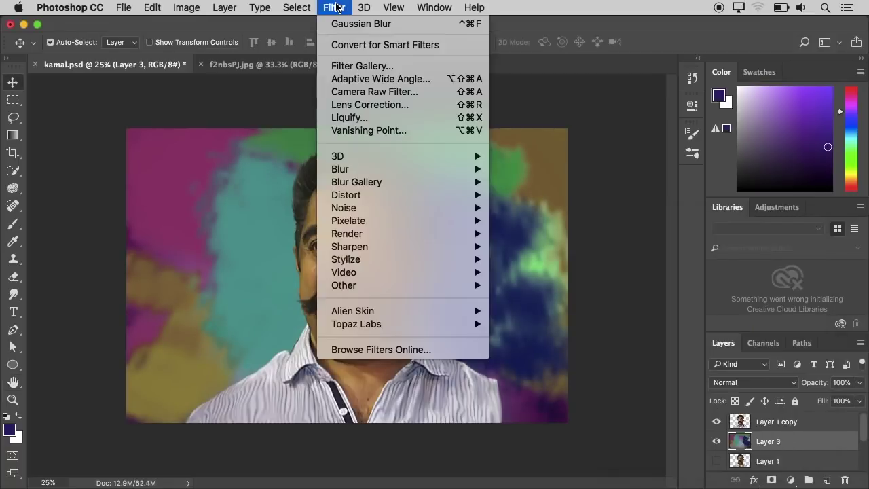
{"action": "mouse_move", "coordinate": [401, 169]}
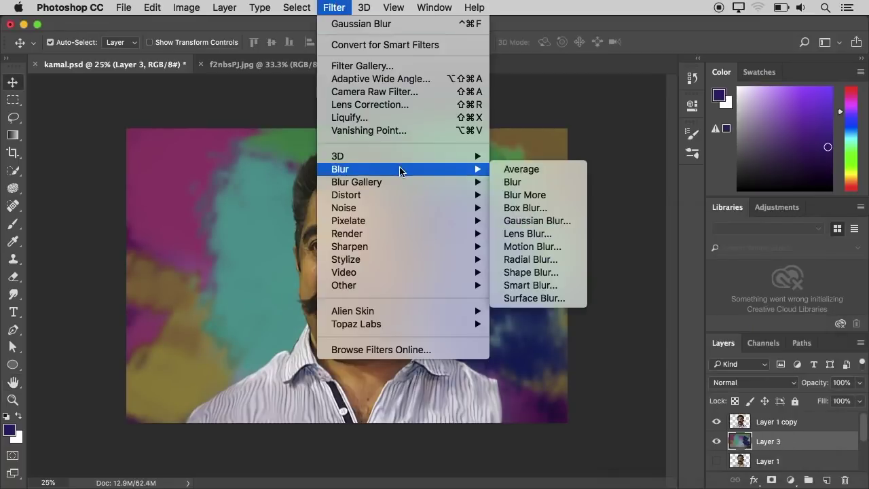
{"action": "left_click", "coordinate": [547, 247]}
{"action": "left_click_drag", "start_coordinate": [425, 93], "coordinate": [630, 159]}
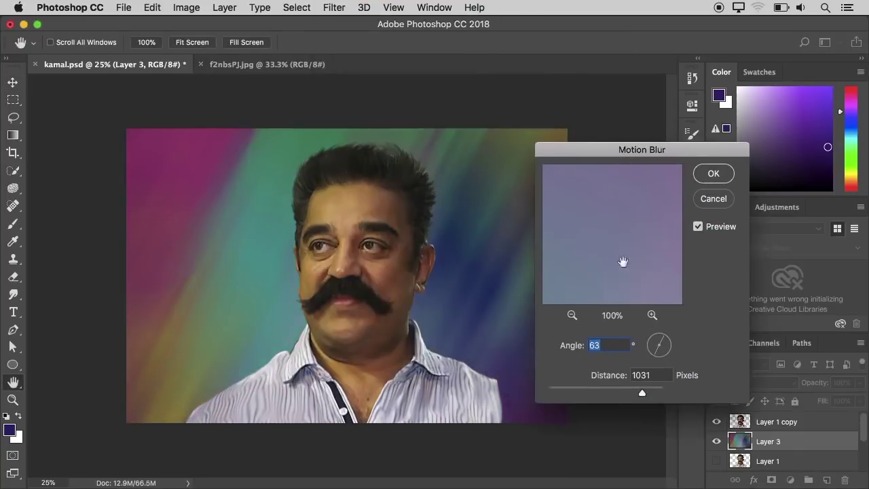
{"action": "left_click_drag", "start_coordinate": [668, 347], "coordinate": [664, 344]}
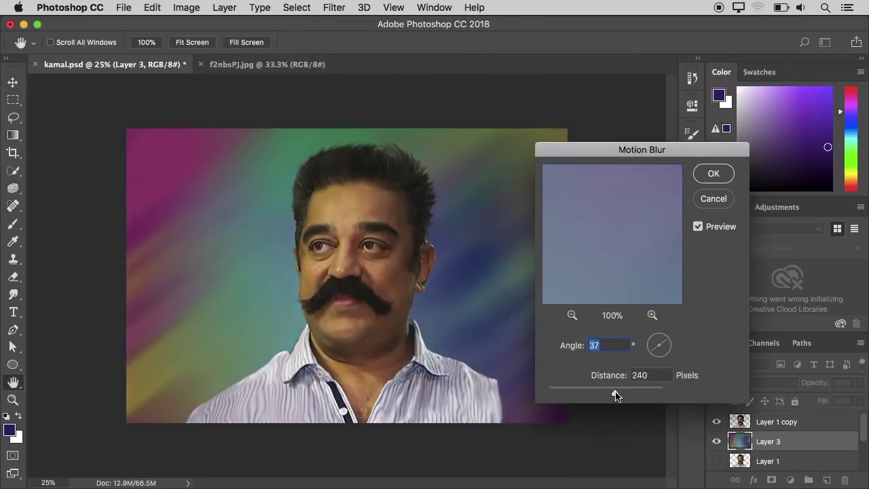
{"action": "left_click_drag", "start_coordinate": [616, 394], "coordinate": [634, 395]}
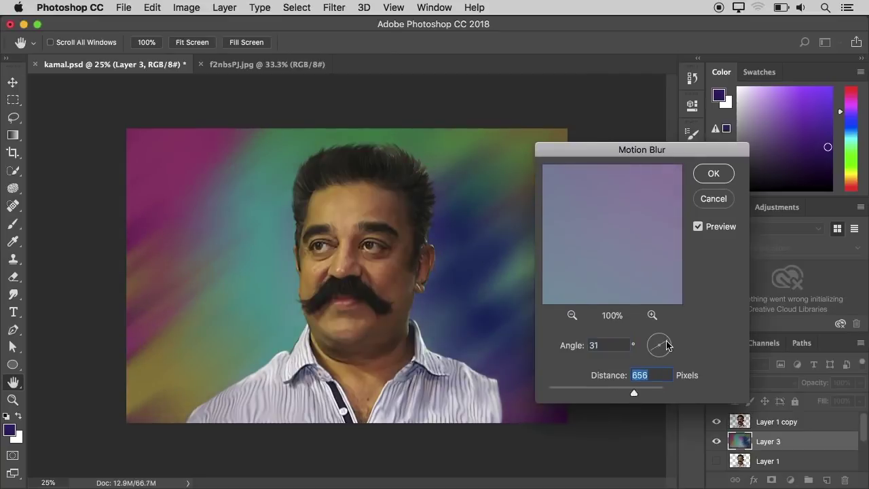
{"action": "left_click_drag", "start_coordinate": [667, 346], "coordinate": [664, 344]}
{"action": "left_click_drag", "start_coordinate": [633, 394], "coordinate": [636, 392]}
{"action": "left_click_drag", "start_coordinate": [668, 345], "coordinate": [667, 351]}
{"action": "left_click", "coordinate": [713, 173]}
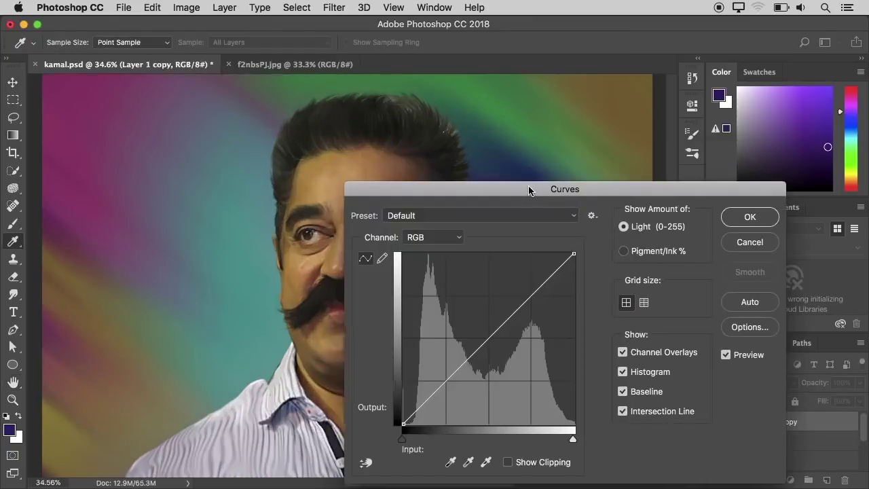
- Brighten the cut-out man's midtones by raising the middle of the RGB curve with Curves
{"action": "left_click_drag", "start_coordinate": [529, 189], "coordinate": [678, 139]}
{"action": "left_click", "coordinate": [636, 287]}
{"action": "left_click_drag", "start_coordinate": [636, 287], "coordinate": [627, 280]}
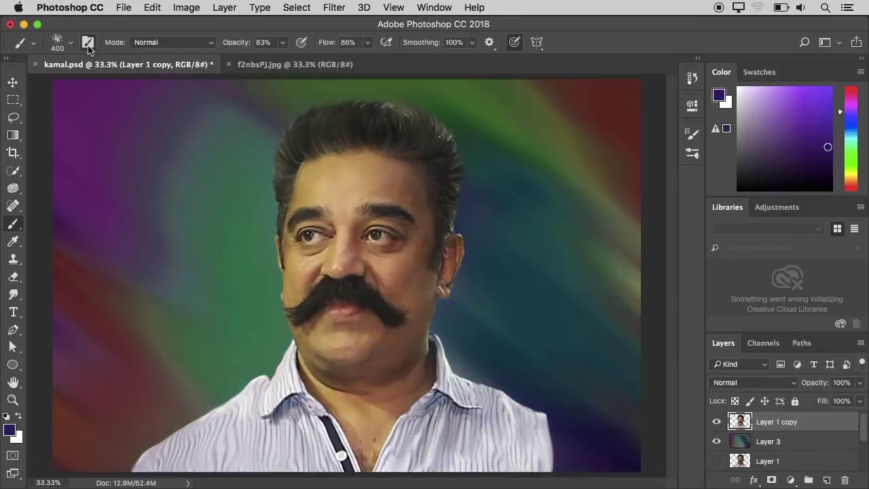
- Choose the 46-pixel spatter brush tip and enlarge it to 477 px
{"action": "left_click", "coordinate": [87, 44]}
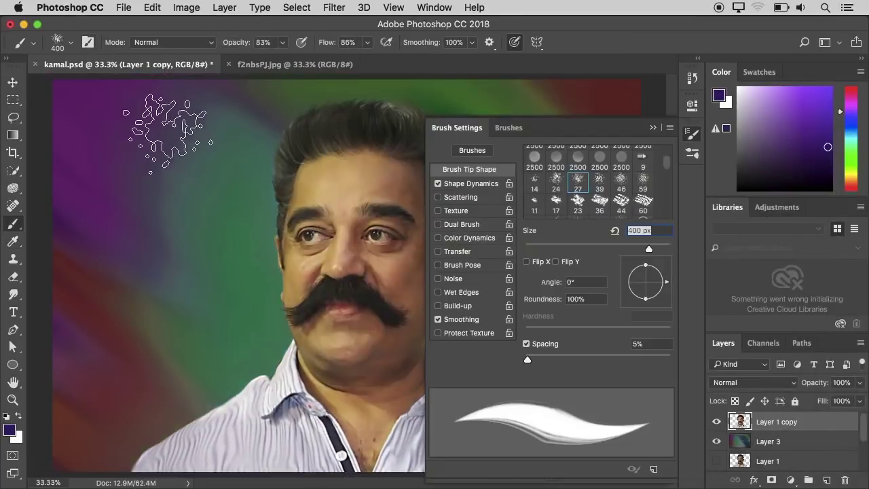
{"action": "left_click", "coordinate": [620, 182]}
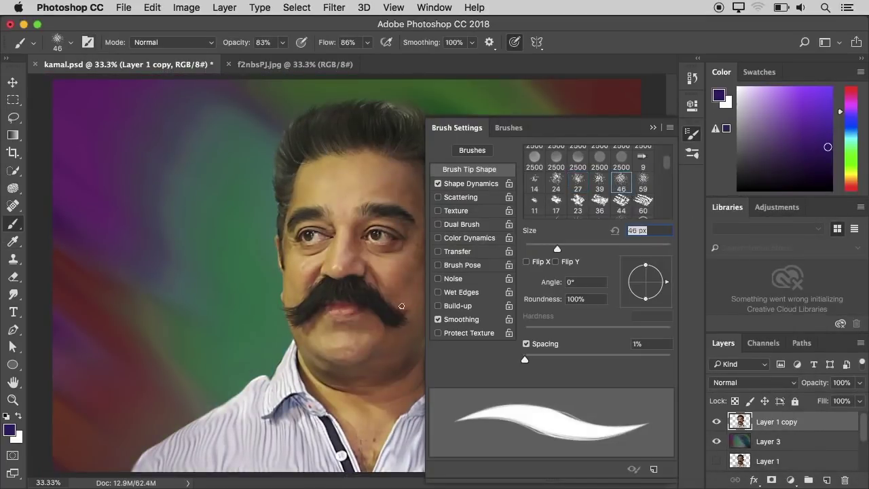
{"action": "left_click_drag", "start_coordinate": [609, 246], "coordinate": [628, 249]}
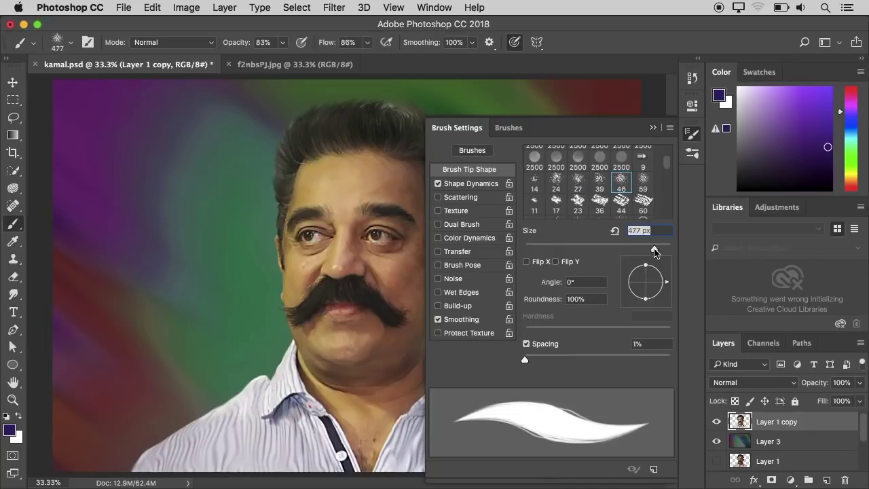
{"action": "left_click", "coordinate": [652, 128]}
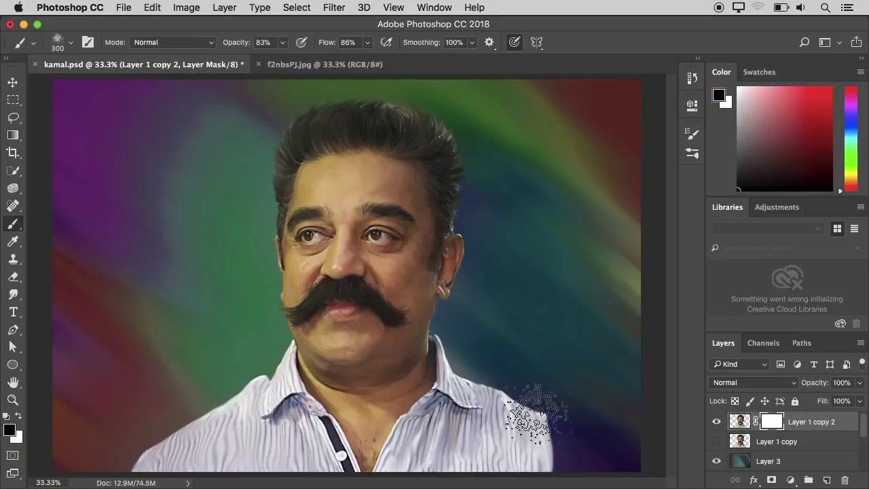
- Mask out the hard outer edges of the shirt's shoulders on Layer 1 copy 2 with black spatter strokes
{"action": "mouse_move", "coordinate": [504, 416]}
{"action": "left_mouse_down"}
{"action": "mouse_move", "coordinate": [591, 417]}
{"action": "mouse_move", "coordinate": [562, 423]}
{"action": "mouse_move", "coordinate": [540, 370]}
{"action": "left_mouse_up"}
{"action": "key", "text": "bracketleft"}
{"action": "key", "text": "bracketleft"}
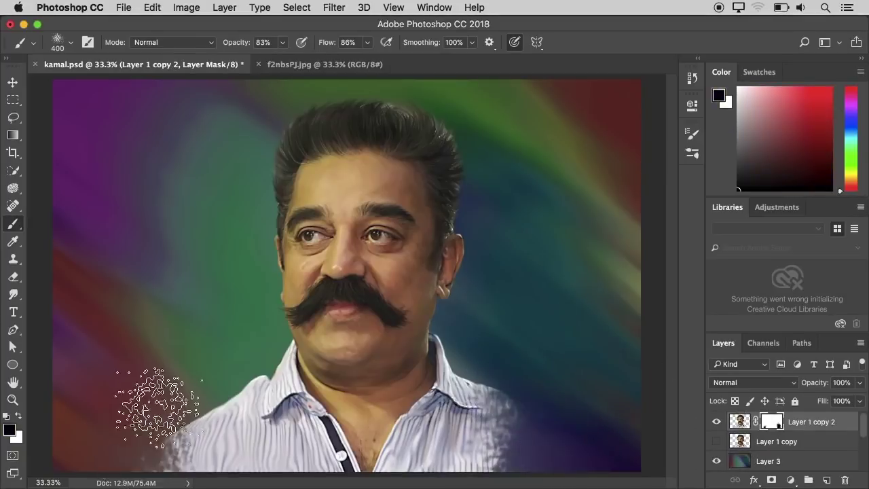
- Try to mask the shirt's lower edge below the lit side of the face with a 175 px spatter stroke, and undo it
{"action": "key", "text": "bracketleft"}
{"action": "key", "text": "bracketleft"}
{"action": "key", "text": "bracketleft"}
{"action": "key", "text": "bracketleft"}
{"action": "left_click_drag", "start_coordinate": [198, 415], "coordinate": [215, 483]}
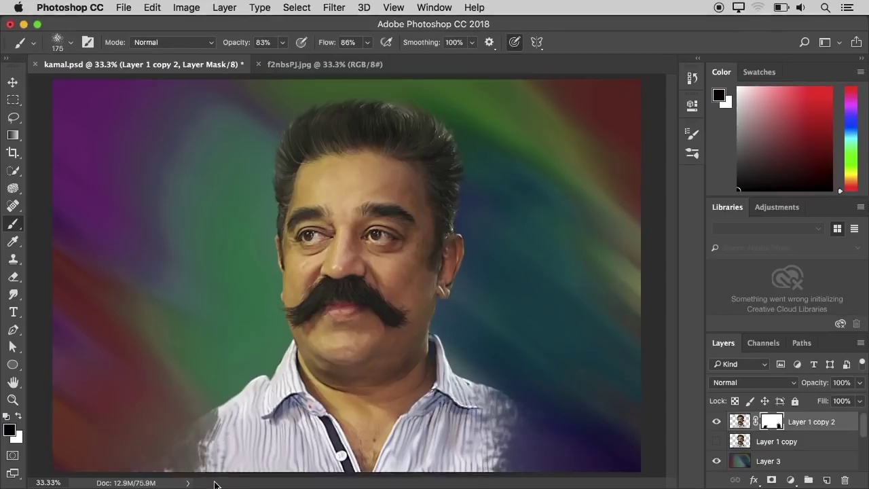
{"action": "key", "text": "super+z"}
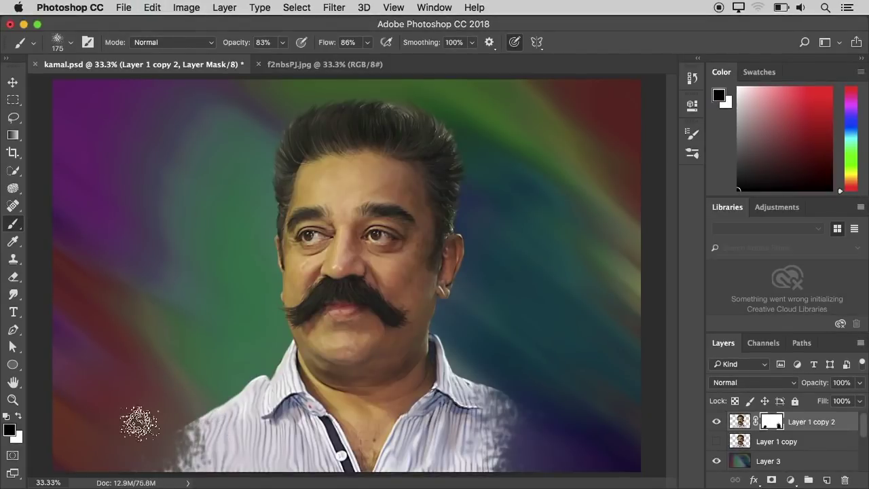
- Enlarge the spatter brush to 300 px and dissolve the shirt's lower part on both sides with speckled black mask strokes
{"action": "key", "text": "bracketright"}
{"action": "key", "text": "bracketright"}
{"action": "key", "text": "bracketright"}
{"action": "mouse_move", "coordinate": [204, 446]}
{"action": "left_mouse_down"}
{"action": "mouse_move", "coordinate": [214, 465]}
{"action": "mouse_move", "coordinate": [170, 462]}
{"action": "left_mouse_up"}
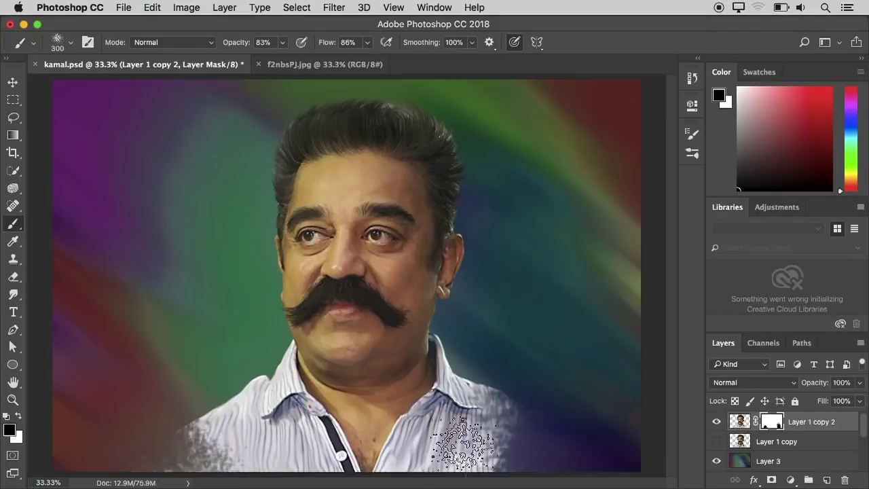
{"action": "left_click_drag", "start_coordinate": [468, 445], "coordinate": [542, 445]}
{"action": "mouse_move", "coordinate": [219, 408]}
{"action": "left_mouse_down"}
{"action": "mouse_move", "coordinate": [145, 466]}
{"action": "mouse_move", "coordinate": [262, 476]}
{"action": "left_mouse_up"}
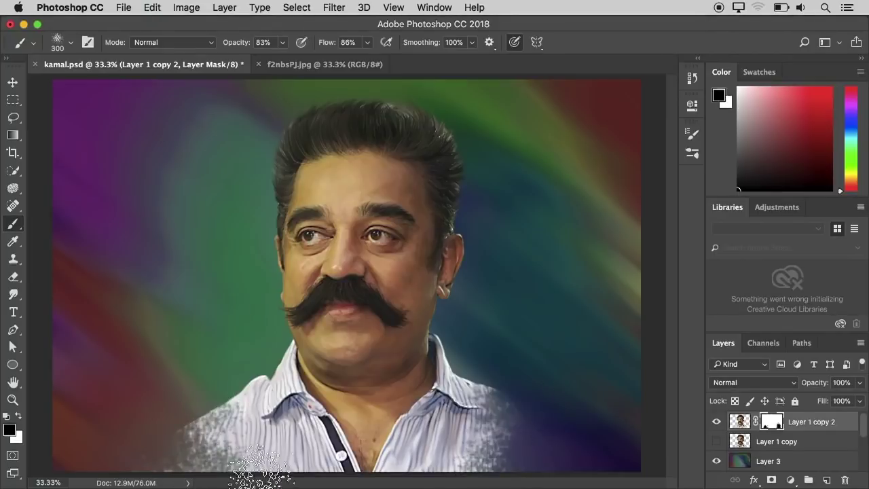
{"action": "left_click", "coordinate": [192, 446]}
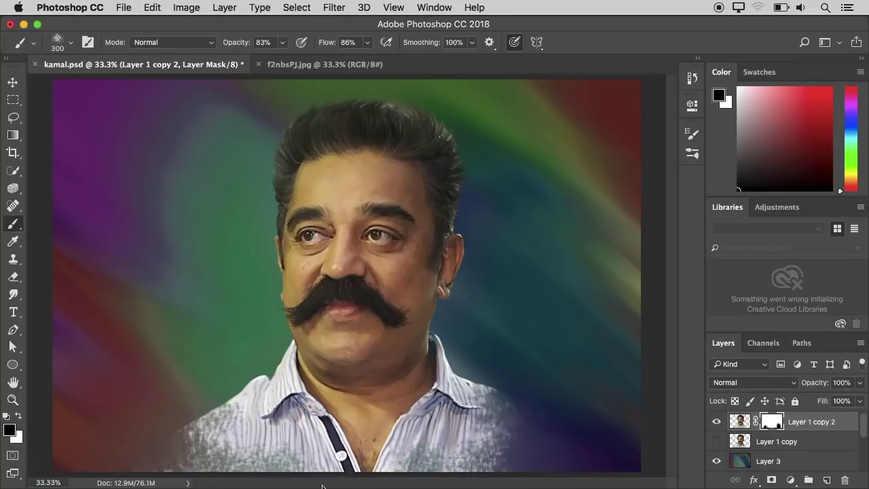
{"action": "mouse_move", "coordinate": [313, 468]}
{"action": "left_mouse_down"}
{"action": "mouse_move", "coordinate": [242, 459]}
{"action": "mouse_move", "coordinate": [294, 463]}
{"action": "left_mouse_up"}
- Apply a Radial Blur to background Layer 3 with amount 71, the Zoom method and Best quality
{"action": "key", "text": "v"}
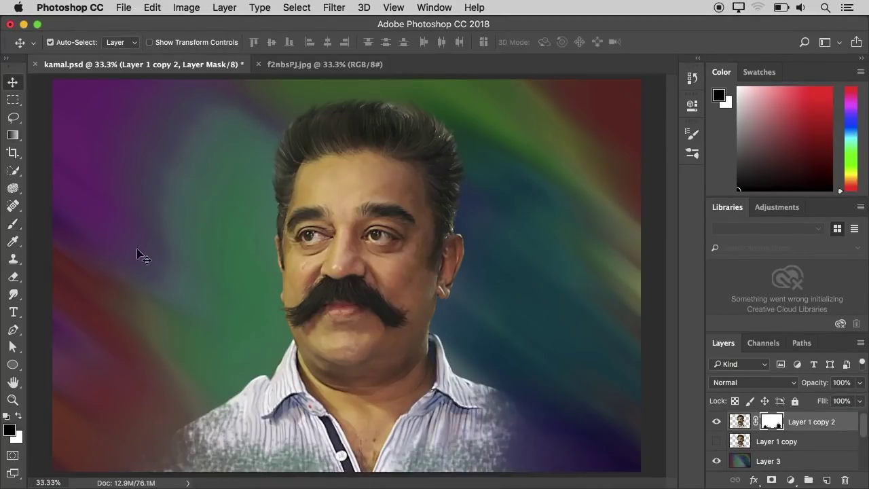
{"action": "left_click", "coordinate": [603, 412]}
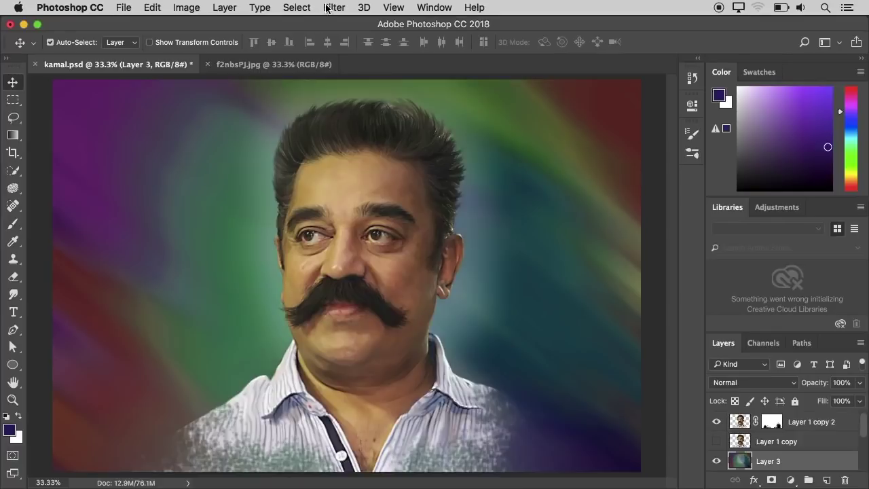
{"action": "left_click", "coordinate": [331, 7]}
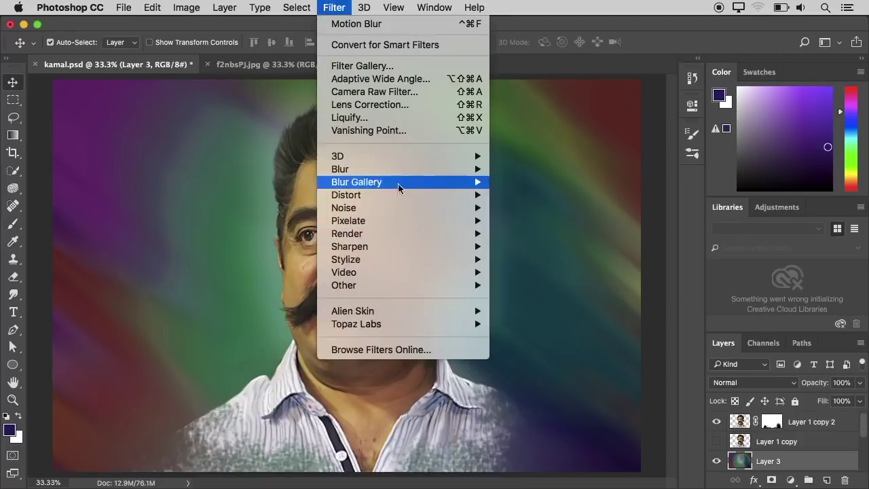
{"action": "mouse_move", "coordinate": [397, 169]}
{"action": "left_click", "coordinate": [530, 259]}
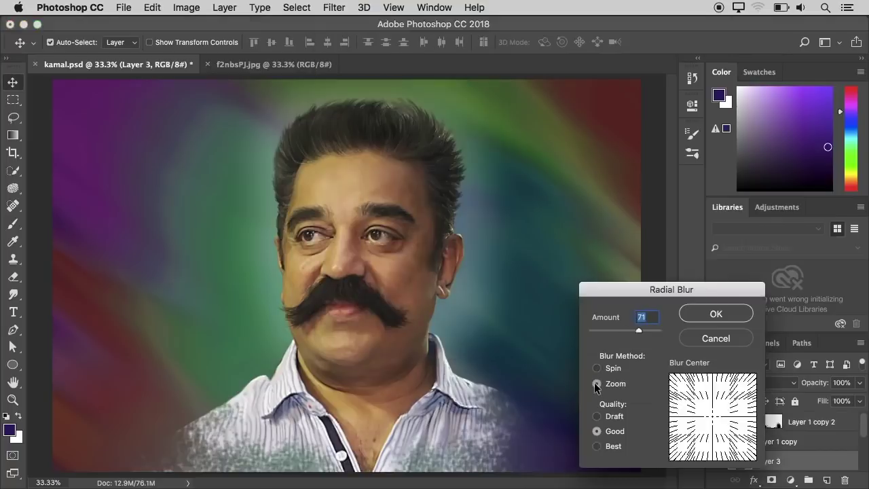
{"action": "left_click", "coordinate": [596, 446]}
{"action": "key", "text": "Return"}
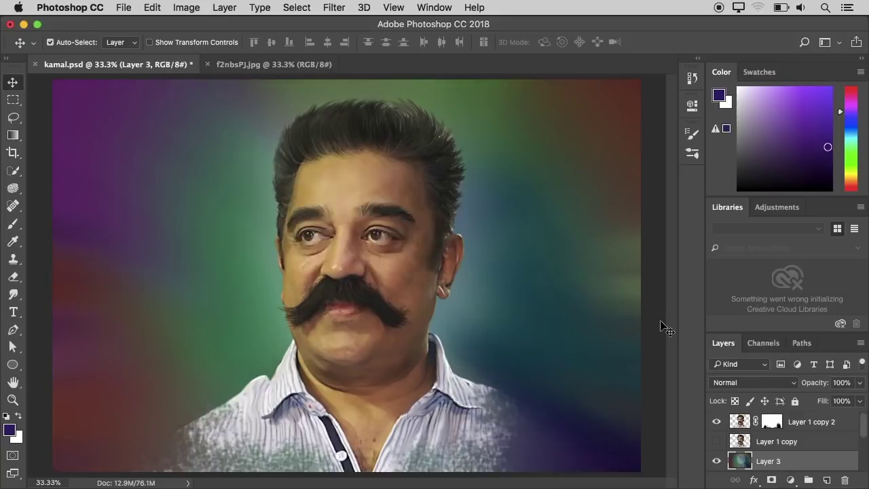
- Shift the blurred background's hue to +21 and its lightness to -14 with Hue/Saturation
{"action": "key", "text": "ctrl+u"}
{"action": "mouse_move", "coordinate": [667, 282]}
{"action": "left_mouse_down"}
{"action": "mouse_move", "coordinate": [613, 283]}
{"action": "mouse_move", "coordinate": [695, 282]}
{"action": "mouse_move", "coordinate": [682, 283]}
{"action": "left_mouse_up"}
{"action": "left_click_drag", "start_coordinate": [667, 349], "coordinate": [656, 351]}
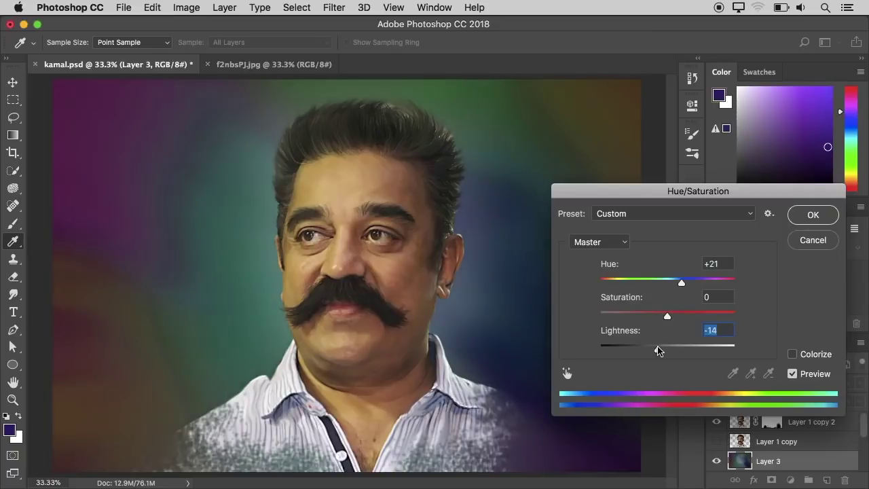
{"action": "key", "text": "Return"}
{"action": "key", "text": "v"}
- Add a new empty layer above the portrait and choose the 30 px soft round brush tip with 0% hardness
{"action": "key", "text": "super+shift+alt+n"}
{"action": "key", "text": "super+equal"}
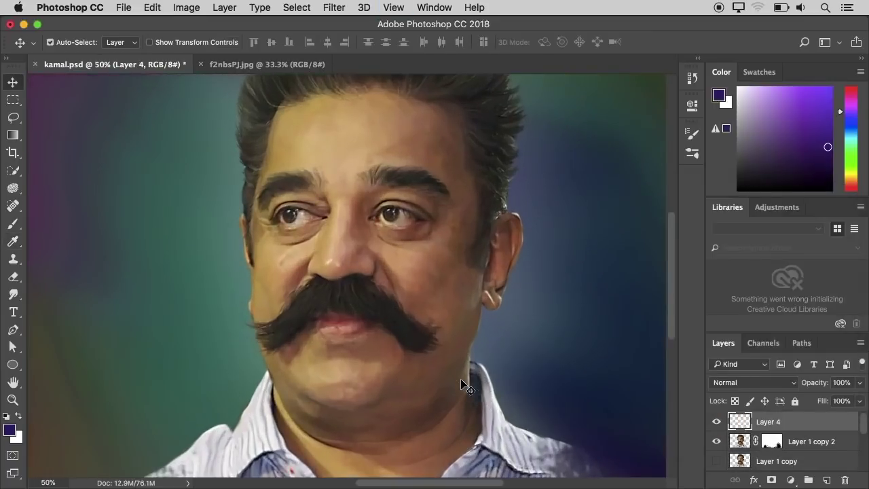
{"action": "key", "text": "super+equal"}
{"action": "key", "text": "super+minus"}
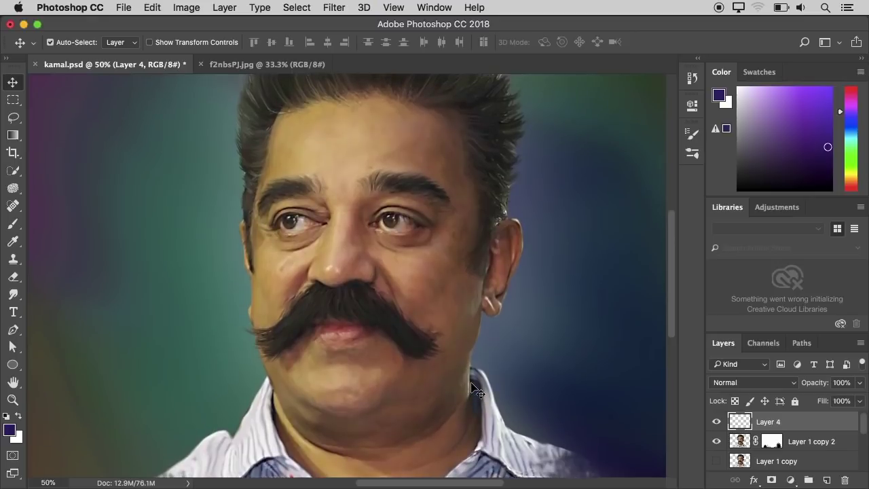
{"action": "scroll", "coordinate": [470, 384], "scroll_direction": "up", "scroll_amount": 2}
{"action": "scroll", "coordinate": [471, 383], "scroll_direction": "down", "scroll_amount": 1}
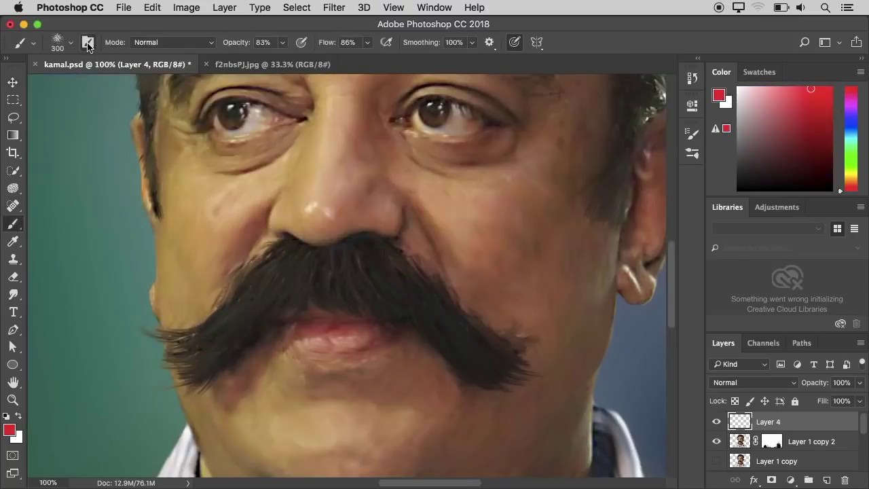
{"action": "left_click", "coordinate": [88, 43]}
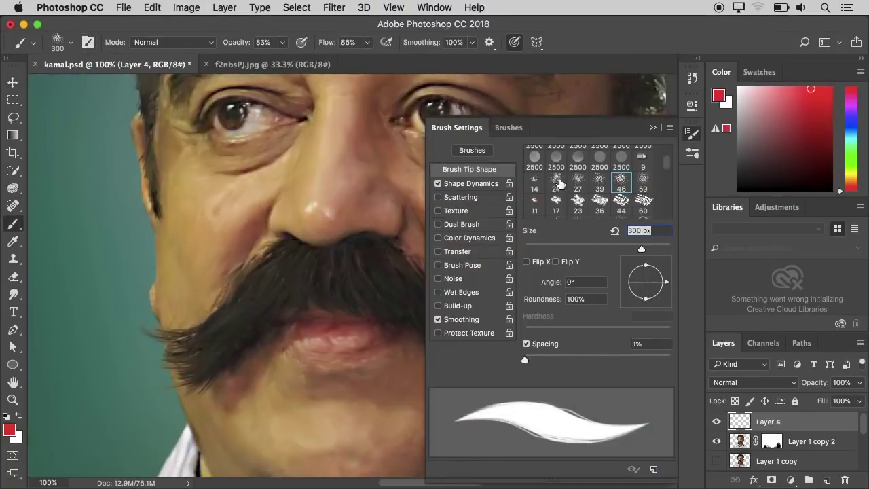
{"action": "left_click", "coordinate": [535, 153]}
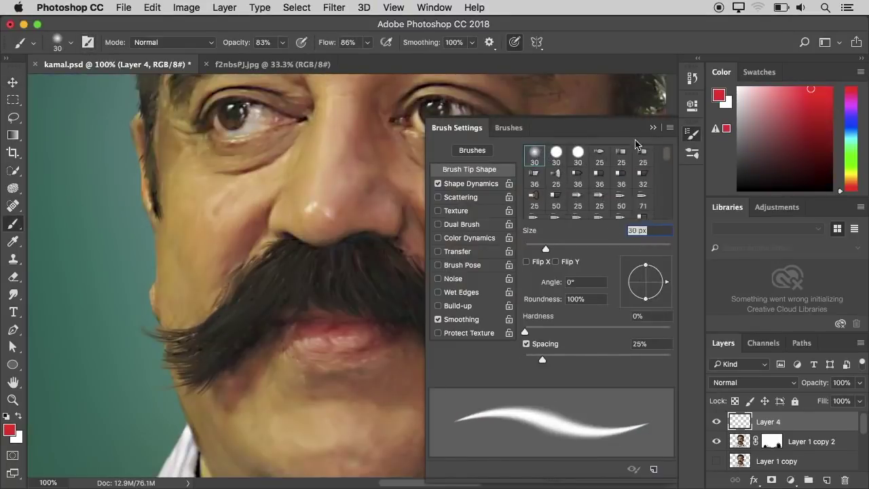
{"action": "left_click", "coordinate": [652, 129]}
- Lower the brush opacity to 19% and paint the lips bright red on the new layer
{"action": "left_click_drag", "start_coordinate": [282, 42], "coordinate": [243, 61]}
{"action": "mouse_move", "coordinate": [336, 334]}
{"action": "left_mouse_down"}
{"action": "mouse_move", "coordinate": [308, 335]}
{"action": "mouse_move", "coordinate": [351, 332]}
{"action": "mouse_move", "coordinate": [306, 337]}
{"action": "mouse_move", "coordinate": [340, 343]}
{"action": "mouse_move", "coordinate": [362, 332]}
{"action": "mouse_move", "coordinate": [320, 339]}
{"action": "mouse_move", "coordinate": [326, 346]}
{"action": "mouse_move", "coordinate": [361, 338]}
{"action": "mouse_move", "coordinate": [312, 345]}
{"action": "mouse_move", "coordinate": [377, 334]}
{"action": "mouse_move", "coordinate": [332, 347]}
{"action": "left_mouse_up"}
{"action": "key", "text": "["}
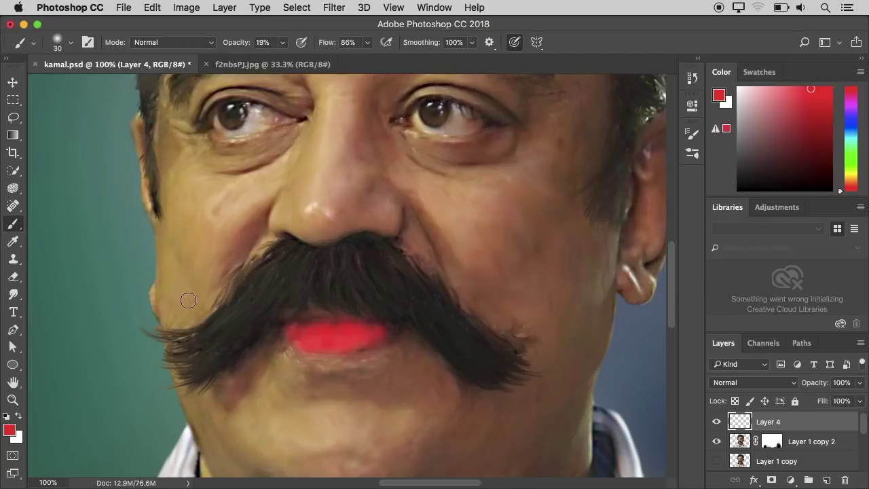
- Set the opacity of the lip colour layer to 50%
{"action": "key", "text": "v"}
{"action": "key", "text": "5"}
{"action": "left_click_drag", "start_coordinate": [258, 331], "coordinate": [258, 331]}
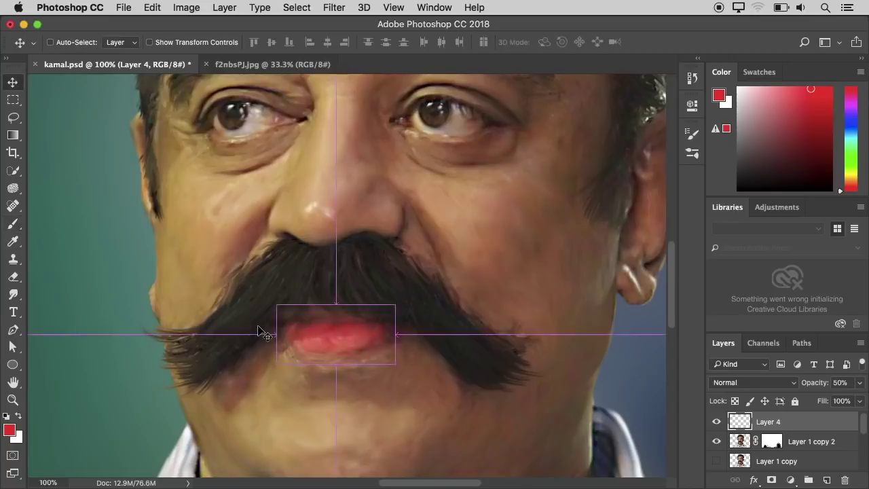
{"action": "key", "text": "super+0"}
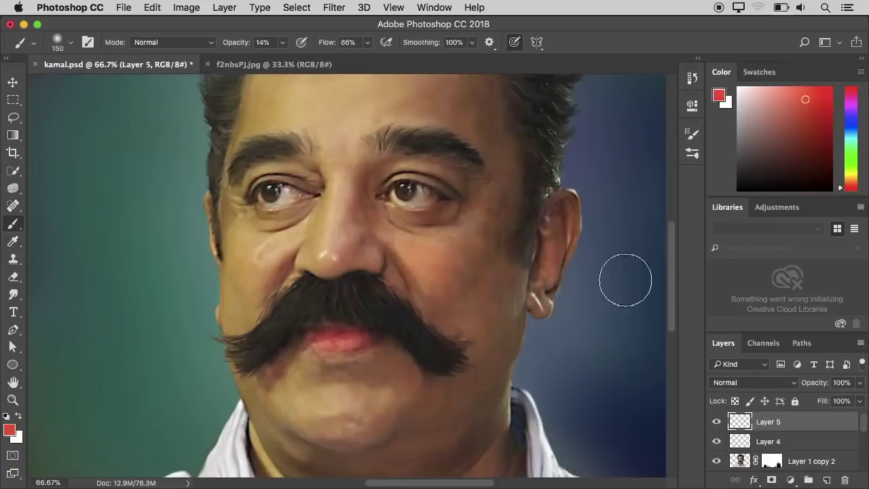
- Paint soft red blush on both cheeks on Layer 5 at 14% brush opacity, using a smaller brush for the lit cheek
{"action": "mouse_move", "coordinate": [624, 281]}
{"action": "left_mouse_down"}
{"action": "mouse_move", "coordinate": [439, 263]}
{"action": "mouse_move", "coordinate": [469, 315]}
{"action": "left_mouse_up"}
{"action": "key", "text": "bracketleft"}
{"action": "key", "text": "bracketleft"}
{"action": "mouse_move", "coordinate": [258, 291]}
{"action": "left_mouse_down"}
{"action": "mouse_move", "coordinate": [258, 267]}
{"action": "mouse_move", "coordinate": [252, 293]}
{"action": "left_mouse_up"}
- Tint the forehead with a 200 px red brush and the chin with a 125 px one on the blush layer
{"action": "scroll", "coordinate": [352, 406], "scroll_direction": "up", "scroll_amount": 3}
{"action": "key", "text": "bracketright"}
{"action": "key", "text": "bracketright"}
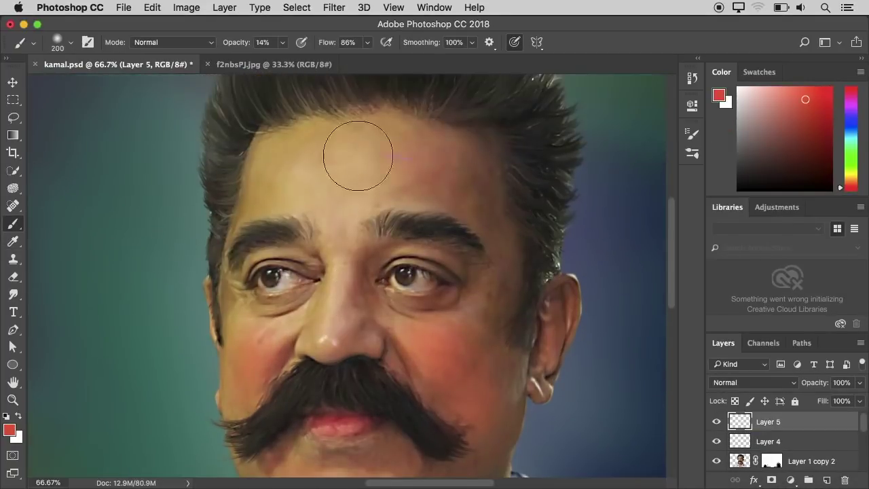
{"action": "key", "text": "bracketleft"}
{"action": "key", "text": "bracketleft"}
{"action": "key", "text": "bracketleft"}
{"action": "key", "text": "bracketleft"}
{"action": "key", "text": "bracketleft"}
{"action": "scroll", "coordinate": [247, 314], "scroll_direction": "down", "scroll_amount": 9}
{"action": "key", "text": "bracketright"}
{"action": "key", "text": "bracketright"}
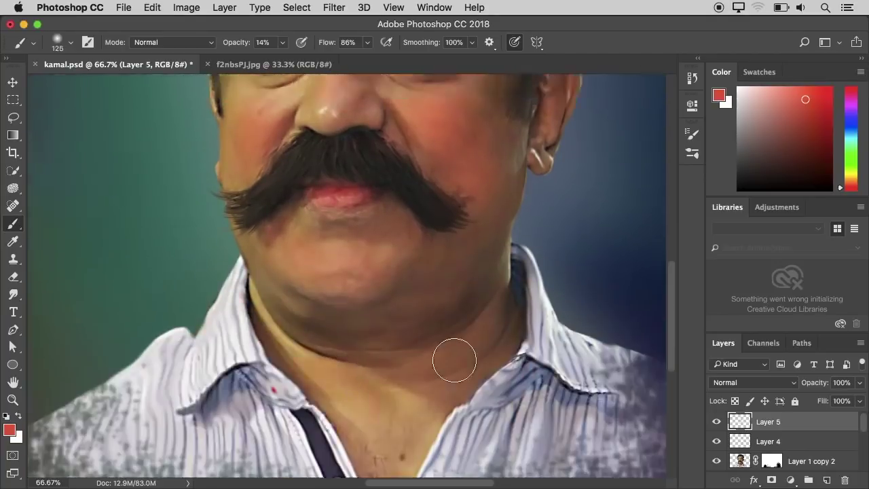
- Set the opacity of the blush layer to 80%
{"action": "key", "text": "super+0"}
{"action": "key", "text": "v"}
{"action": "key", "text": "5"}
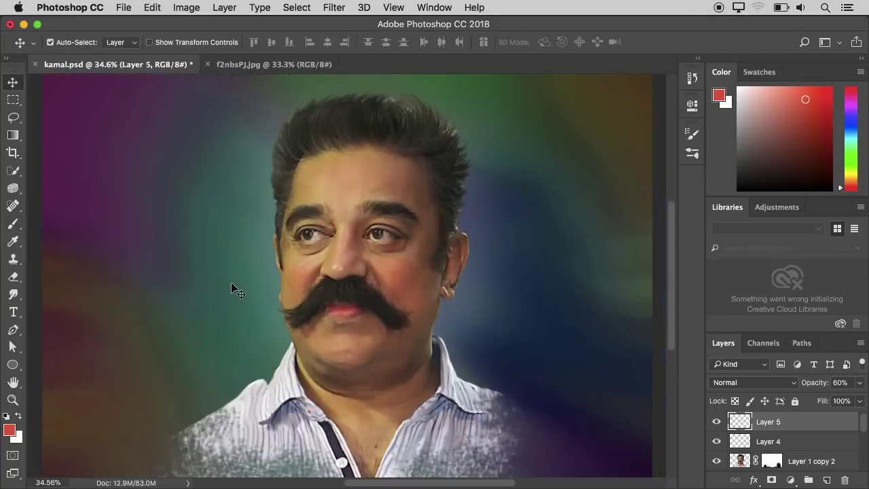
{"action": "scroll", "coordinate": [231, 282], "scroll_direction": "up", "scroll_amount": 3}
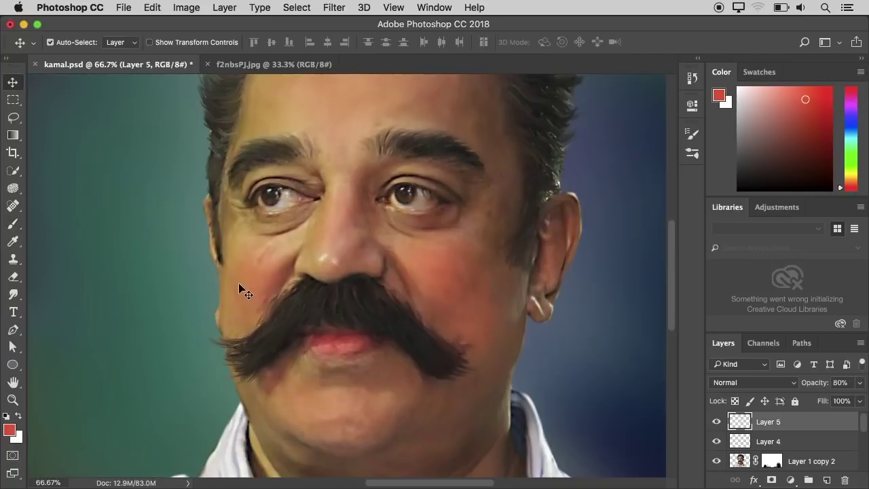
- Brighten the whites of both eyes on Layer 1 copy 2 with the Dodge tool at 19% exposure, using a brush of about 25 px
{"action": "scroll", "coordinate": [239, 288], "scroll_direction": "down", "scroll_amount": 3}
{"action": "scroll", "coordinate": [229, 299], "scroll_direction": "up", "scroll_amount": 3}
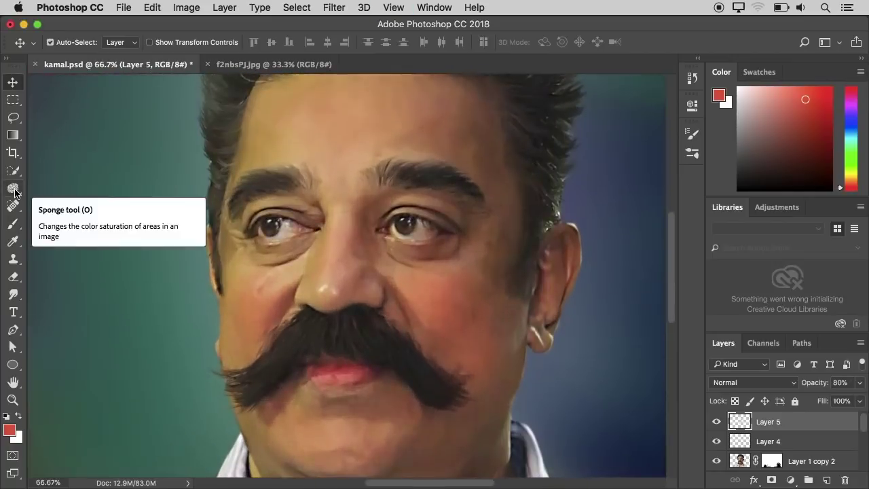
{"action": "left_click_drag", "start_coordinate": [14, 191], "coordinate": [64, 184]}
{"action": "key", "text": "super+equal"}
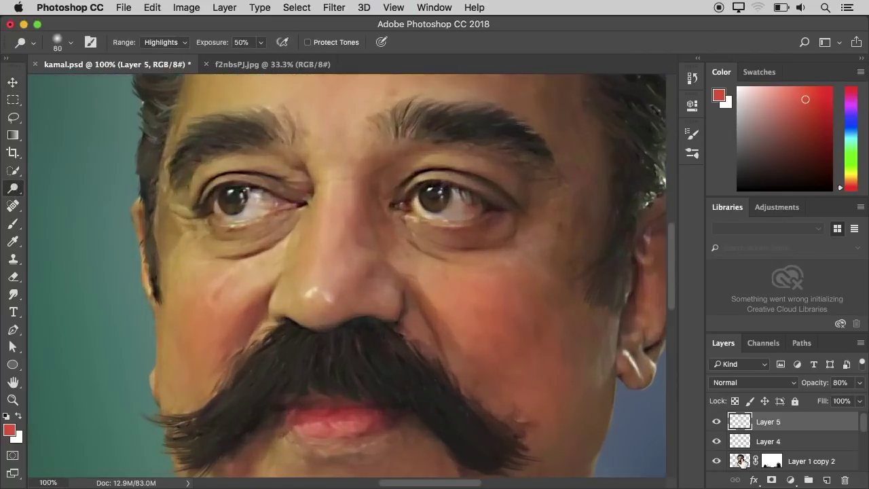
{"action": "left_click", "coordinate": [741, 461]}
{"action": "key", "text": "bracketleft"}
{"action": "key", "text": "bracketleft"}
{"action": "key", "text": "bracketleft"}
{"action": "key", "text": "bracketleft"}
{"action": "key", "text": "bracketleft"}
{"action": "key", "text": "bracketleft"}
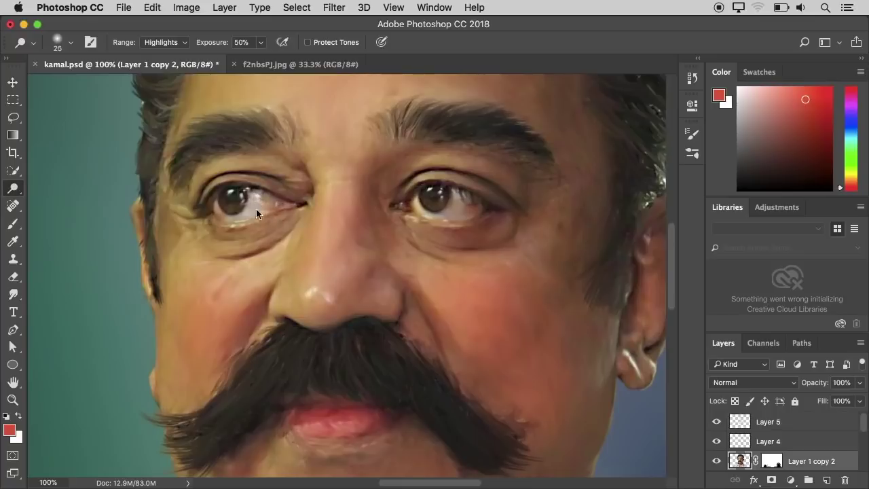
{"action": "left_click", "coordinate": [261, 42]}
{"action": "left_click", "coordinate": [241, 59]}
{"action": "mouse_move", "coordinate": [251, 203]}
{"action": "left_mouse_down"}
{"action": "mouse_move", "coordinate": [220, 213]}
{"action": "mouse_move", "coordinate": [259, 200]}
{"action": "left_mouse_up"}
{"action": "key", "text": "bracketleft"}
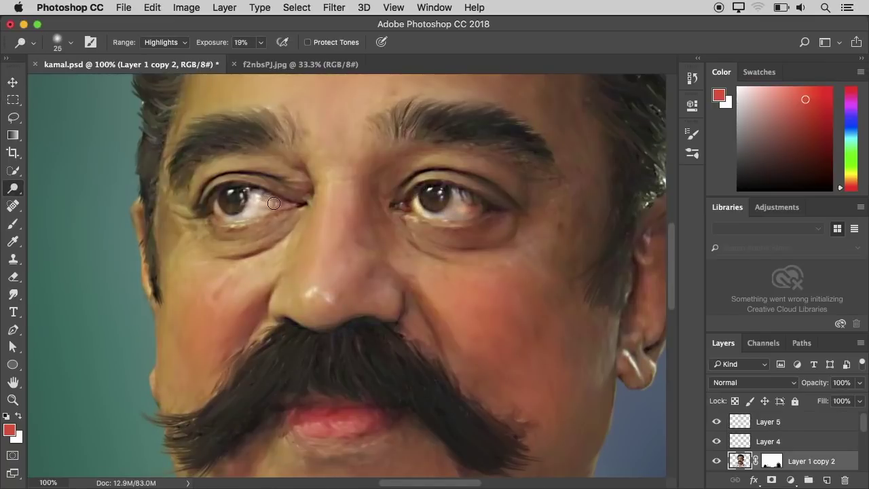
{"action": "key", "text": "bracketleft"}
- Lighten the forehead with the Dodge tool at 78% exposure, enlarging the brush from 200 px up to 400 px
{"action": "key", "text": "ctrl+minus"}
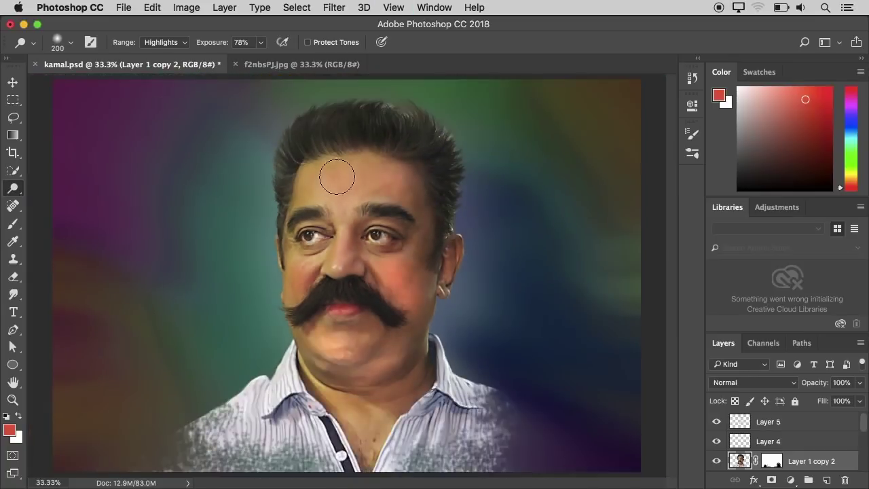
{"action": "key", "text": "bracketright"}
{"action": "key", "text": "bracketright"}
{"action": "key", "text": "bracketright"}
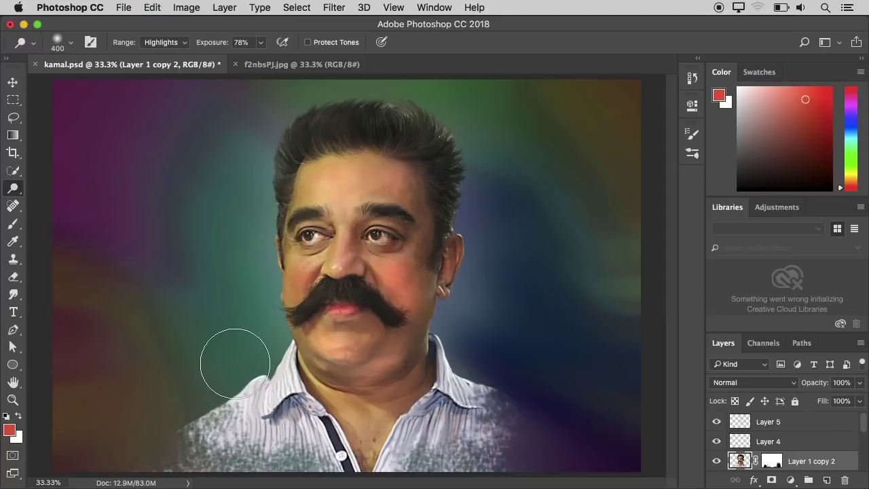
- Dodge the highlights along the nose and the adjoining cheek with a brush reduced to 100 px and smaller
{"action": "key", "text": "bracketleft"}
{"action": "key", "text": "bracketleft"}
{"action": "key", "text": "bracketleft"}
{"action": "key", "text": "bracketleft"}
{"action": "key", "text": "bracketleft"}
{"action": "key", "text": "bracketleft"}
{"action": "key", "text": "bracketleft"}
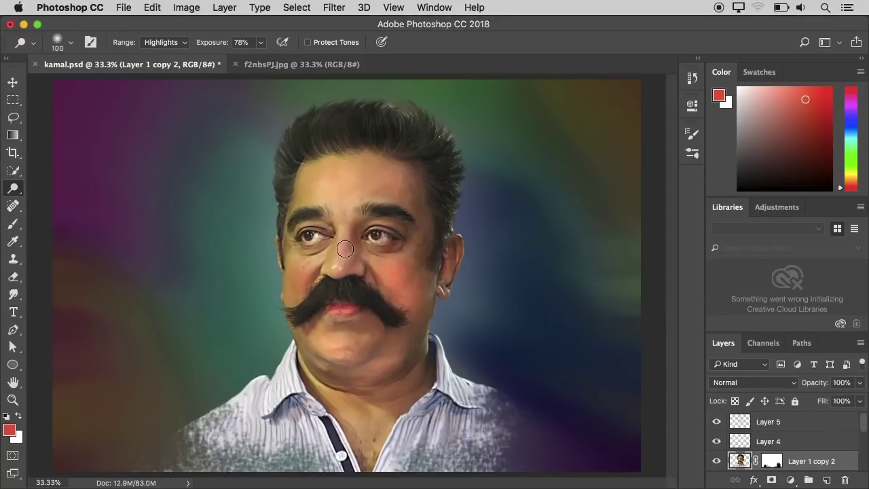
{"action": "mouse_move", "coordinate": [345, 249]}
{"action": "left_mouse_down"}
{"action": "mouse_move", "coordinate": [341, 262]}
{"action": "mouse_move", "coordinate": [302, 279]}
{"action": "left_mouse_up"}
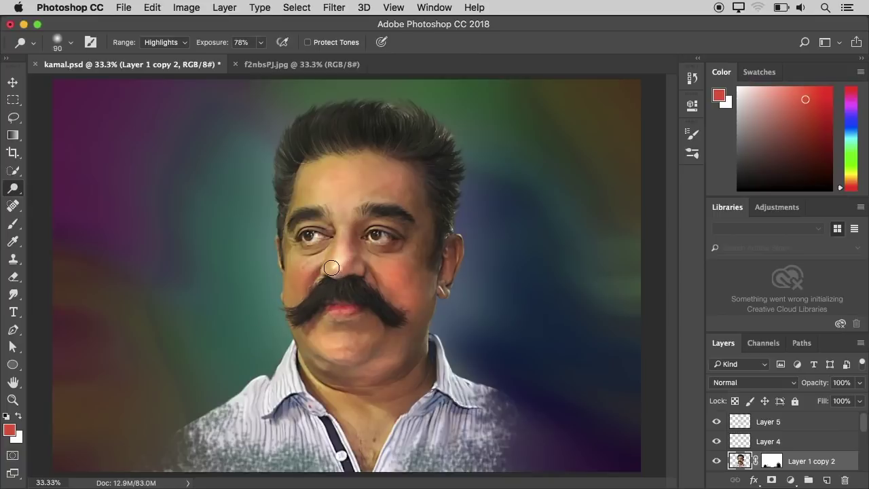
{"action": "left_click_drag", "start_coordinate": [330, 264], "coordinate": [302, 281]}
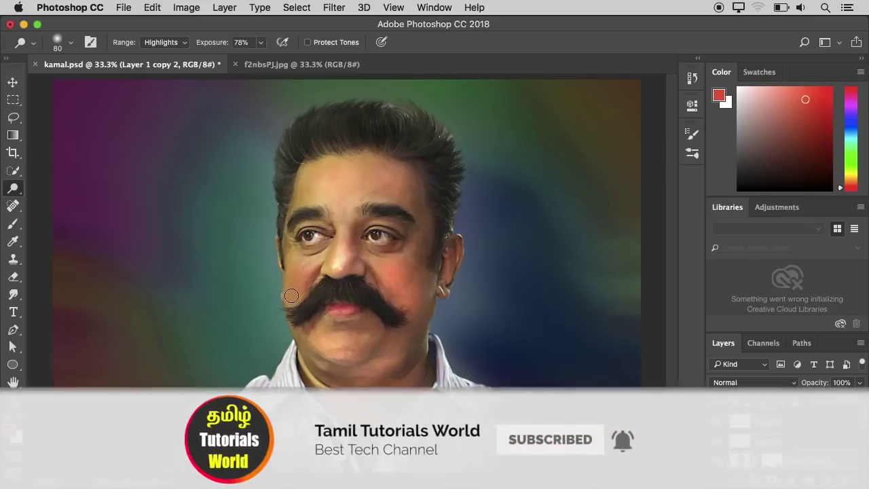
{"action": "key", "text": "super+equal"}
{"action": "key", "text": "super+equal"}
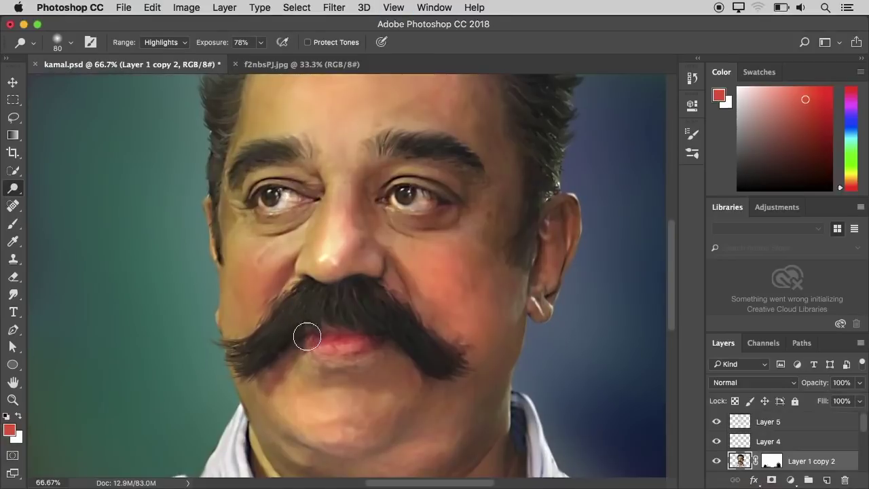
{"action": "scroll", "coordinate": [307, 337], "scroll_direction": "up", "scroll_amount": 1}
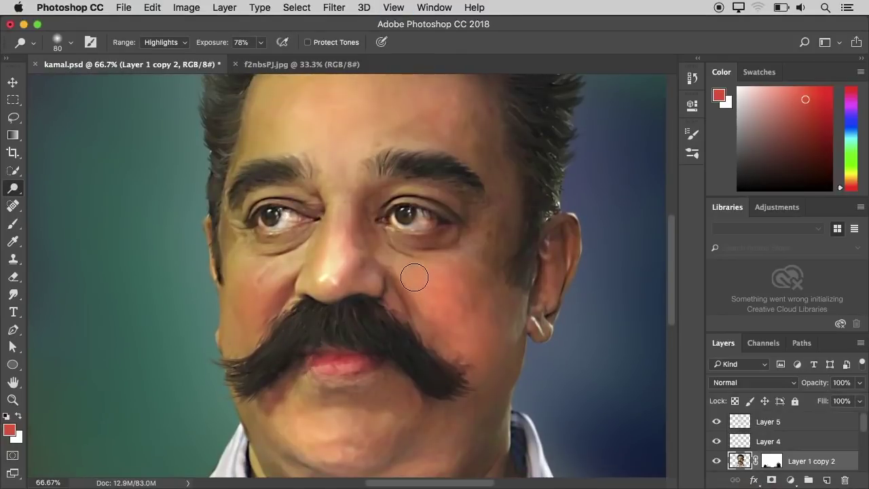
{"action": "key", "text": "bracketright"}
{"action": "key", "text": "bracketright"}
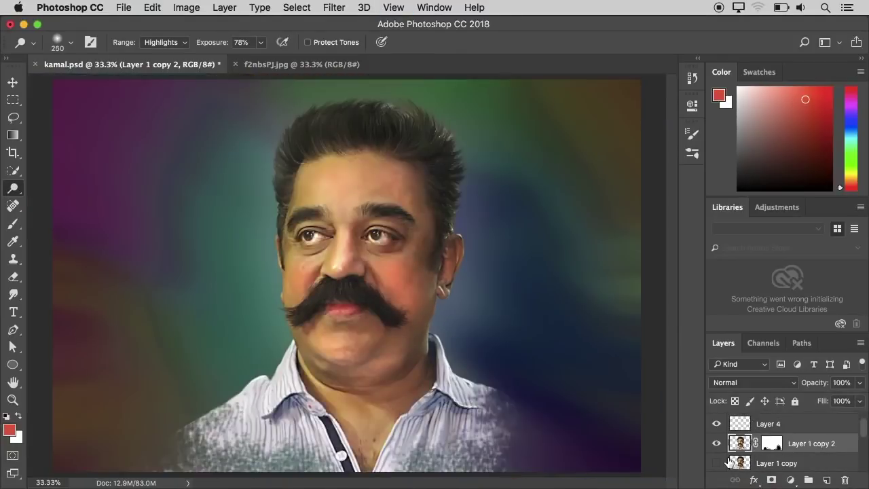
- Identify the blurred background by toggling layer visibility, and open Layer 3 in the Filter Gallery with a 33.3% preview
{"action": "scroll", "coordinate": [727, 461], "scroll_direction": "down", "scroll_amount": 1}
{"action": "left_click", "coordinate": [719, 463]}
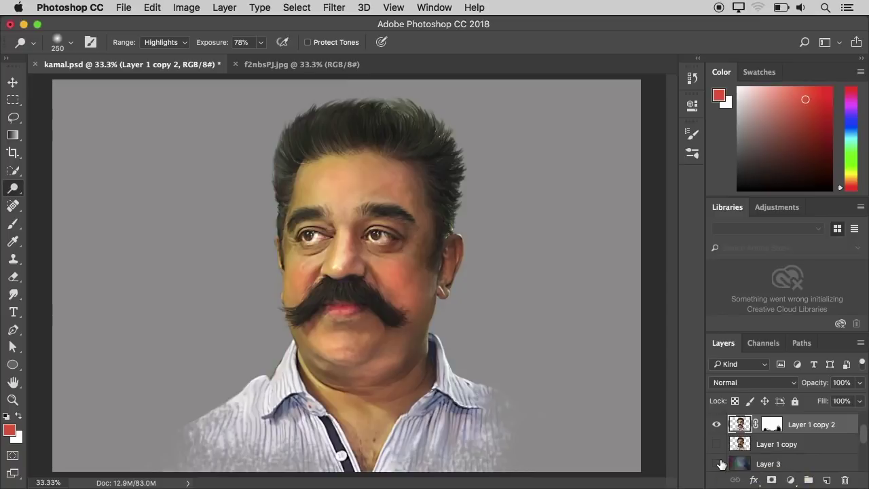
{"action": "left_click", "coordinate": [719, 463]}
{"action": "left_click", "coordinate": [718, 463]}
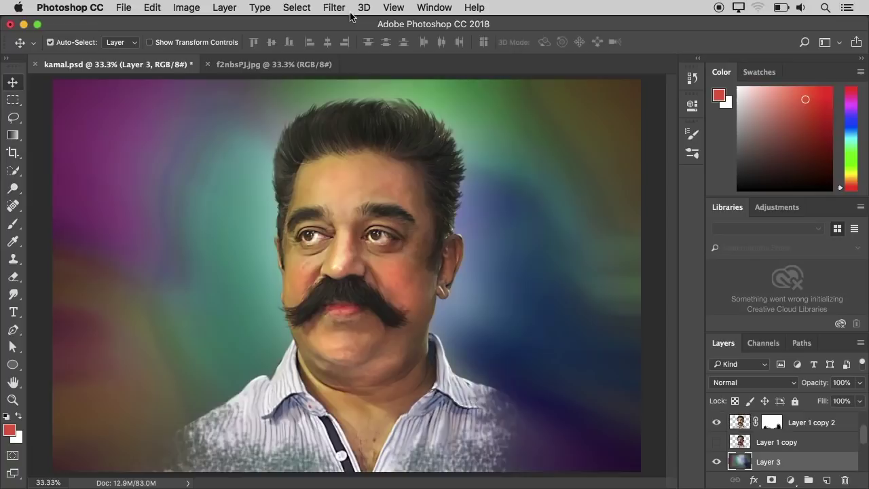
{"action": "left_click", "coordinate": [334, 7]}
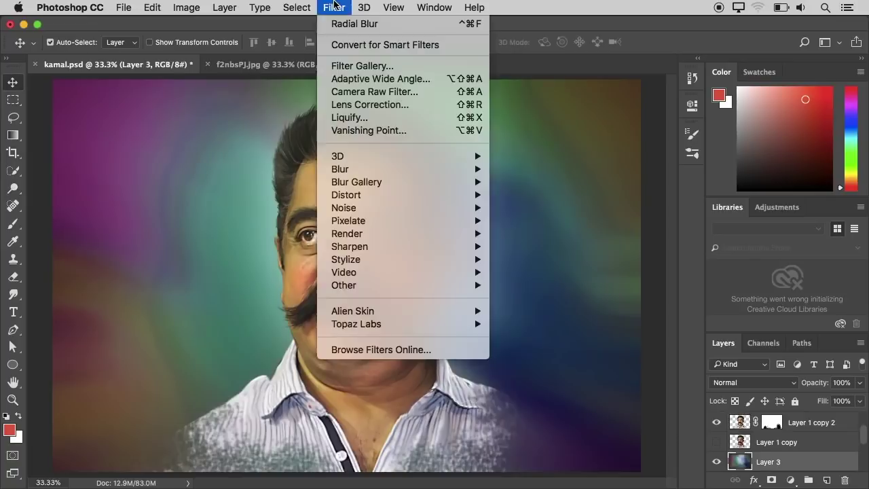
{"action": "left_click", "coordinate": [378, 66]}
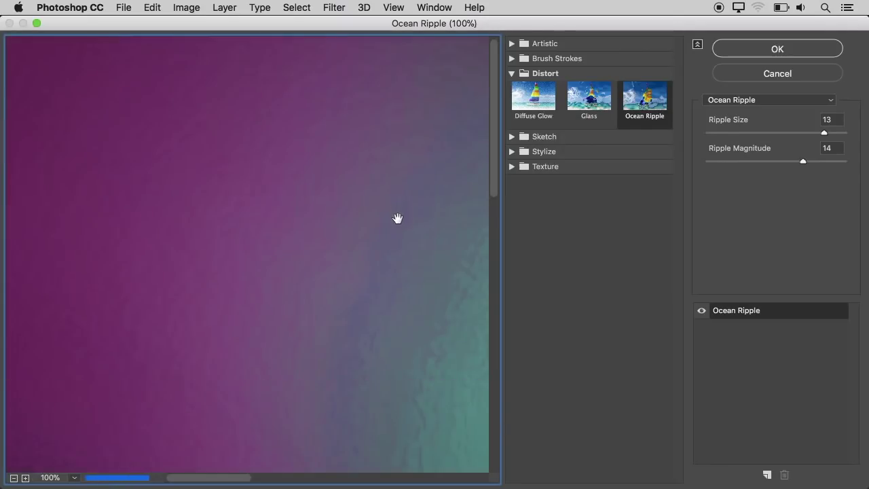
{"action": "left_click", "coordinate": [397, 218], "text": "alt"}
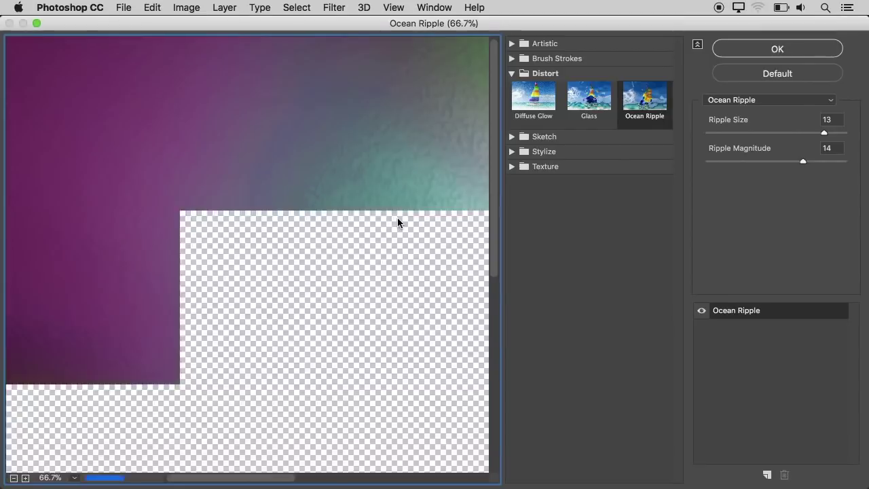
{"action": "left_click", "coordinate": [393, 233], "text": "alt"}
{"action": "left_click", "coordinate": [393, 234], "text": "alt"}
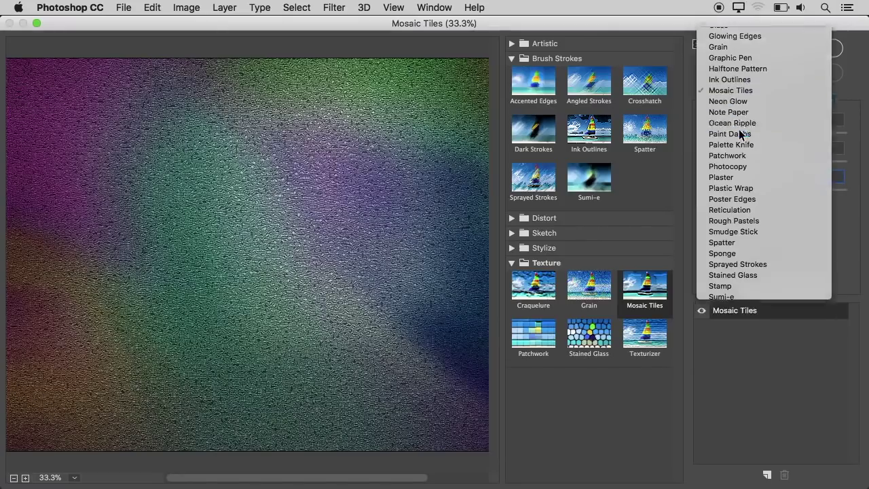
- Apply the Ocean Ripple filter to the background layer with Ripple Size 8 and a lowered Ripple Magnitude
{"action": "left_click", "coordinate": [740, 134]}
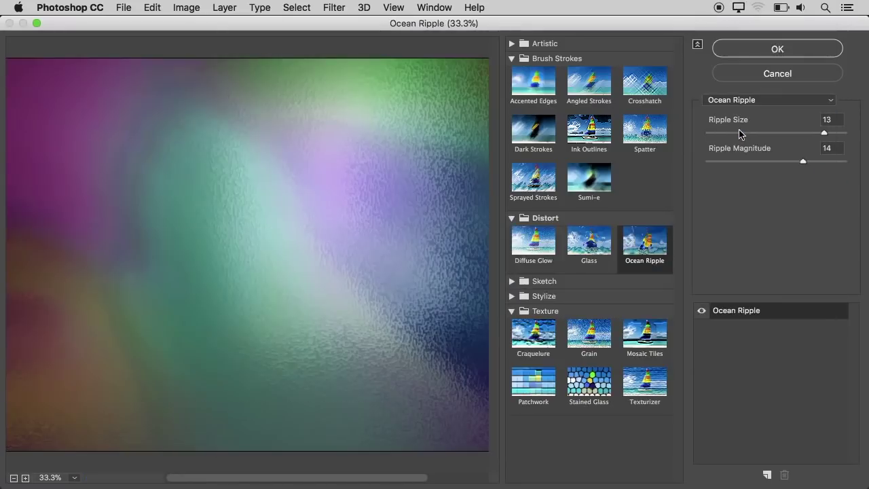
{"action": "mouse_move", "coordinate": [803, 161]}
{"action": "left_mouse_down"}
{"action": "mouse_move", "coordinate": [729, 163]}
{"action": "mouse_move", "coordinate": [844, 163]}
{"action": "mouse_move", "coordinate": [799, 161]}
{"action": "left_mouse_up"}
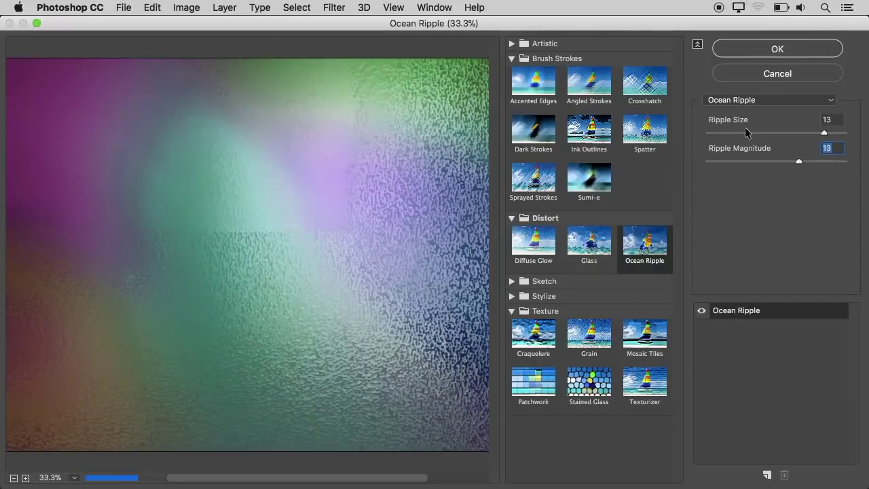
{"action": "left_click_drag", "start_coordinate": [758, 133], "coordinate": [774, 132]}
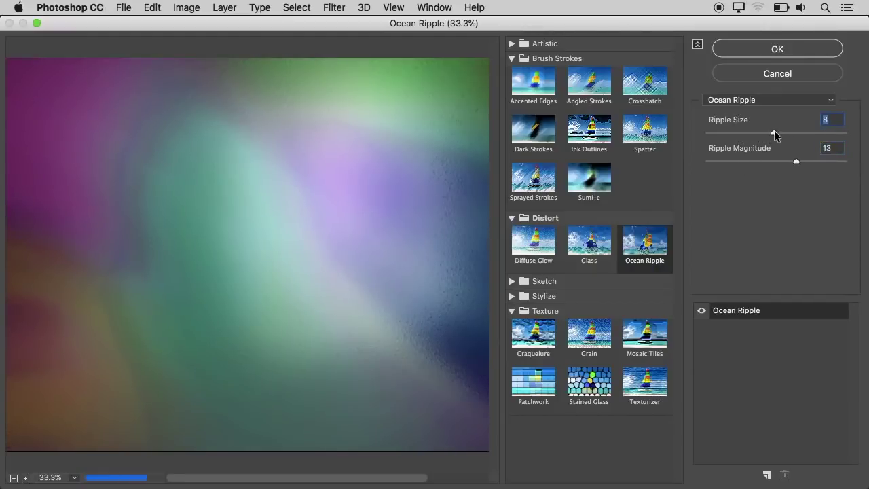
{"action": "left_click_drag", "start_coordinate": [795, 162], "coordinate": [787, 163]}
{"action": "left_click", "coordinate": [751, 53]}
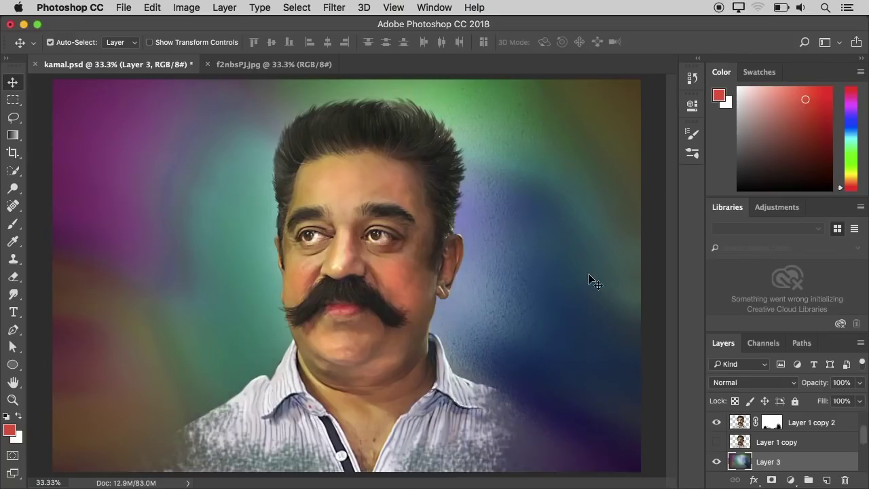
- Darken the rippled background layer with a Hue/Saturation adjustment
{"action": "key", "text": "ctrl+u"}
{"action": "mouse_move", "coordinate": [658, 280]}
{"action": "left_mouse_down"}
{"action": "mouse_move", "coordinate": [650, 281]}
{"action": "mouse_move", "coordinate": [667, 281]}
{"action": "left_mouse_up"}
{"action": "left_click_drag", "start_coordinate": [668, 347], "coordinate": [643, 351]}
{"action": "left_click", "coordinate": [796, 221]}
- Nudge the "-Tamil Tutorials World" signature text slightly down and to the left beside the shirt
{"action": "key", "text": "v"}
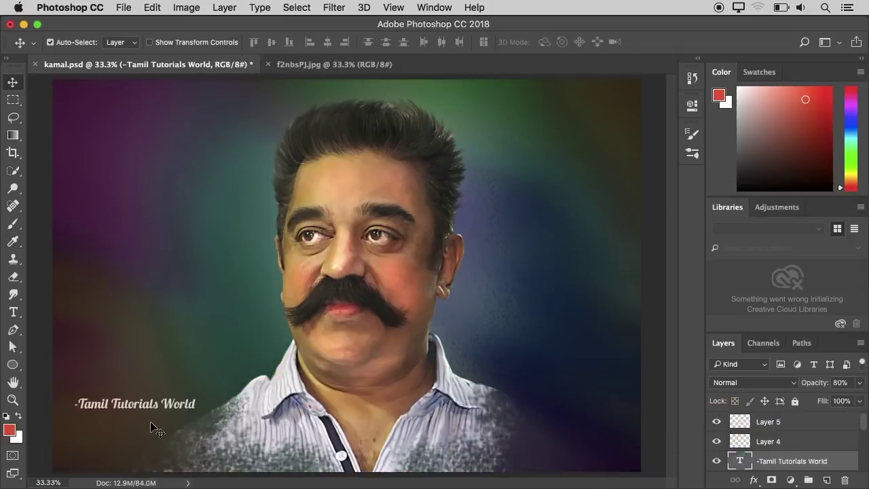
{"action": "key", "text": "Down"}
{"action": "key", "text": "Down"}
{"action": "key", "text": "Down"}
{"action": "key", "text": "Down"}
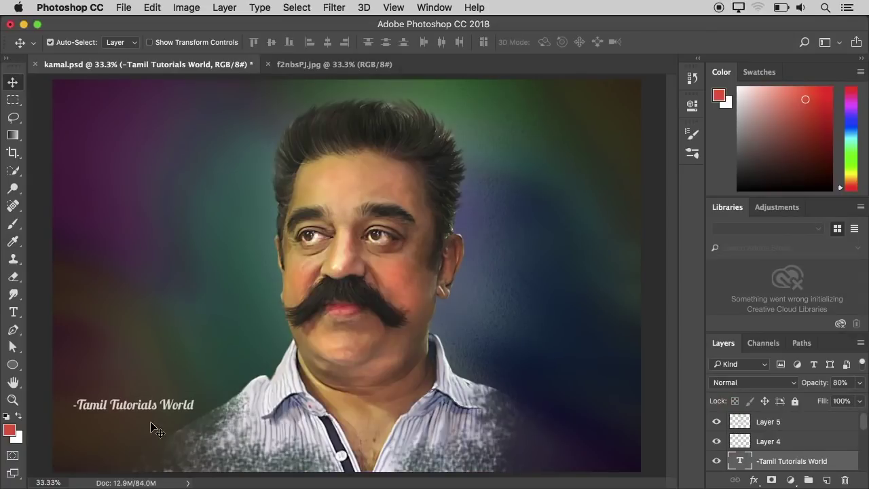
{"action": "key", "text": "shift+Left"}
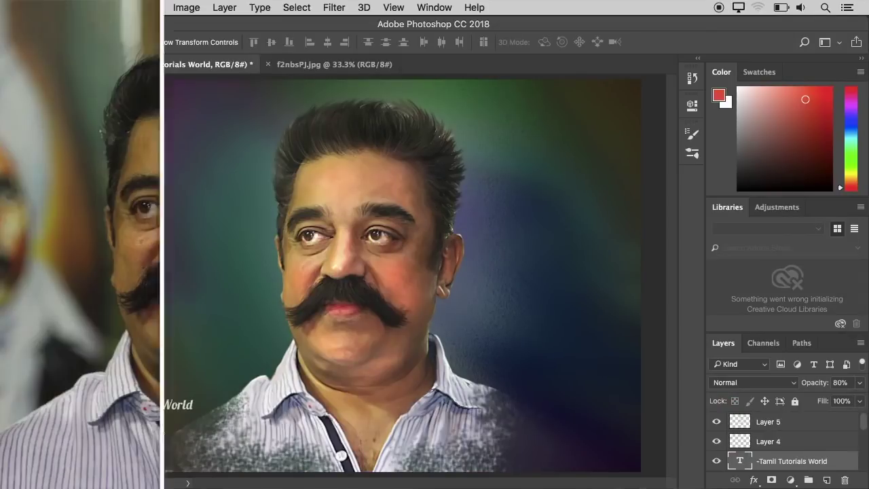